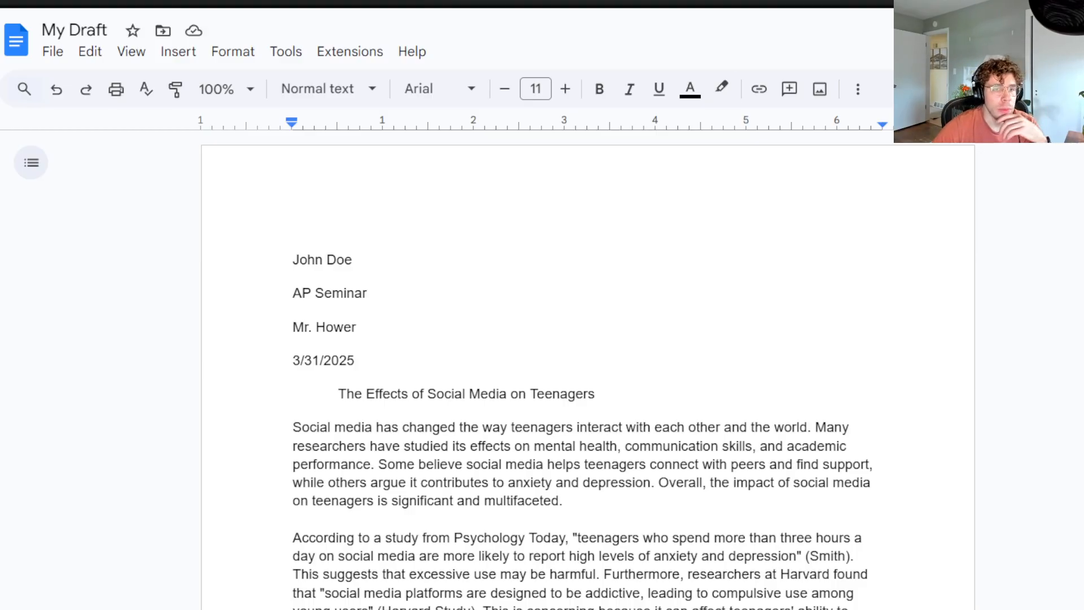
Examine the order of the student name, course, teacher and date lines in the essay's heading block
double_click(382, 259)
click(325, 238)
drag(295, 248, 447, 368)
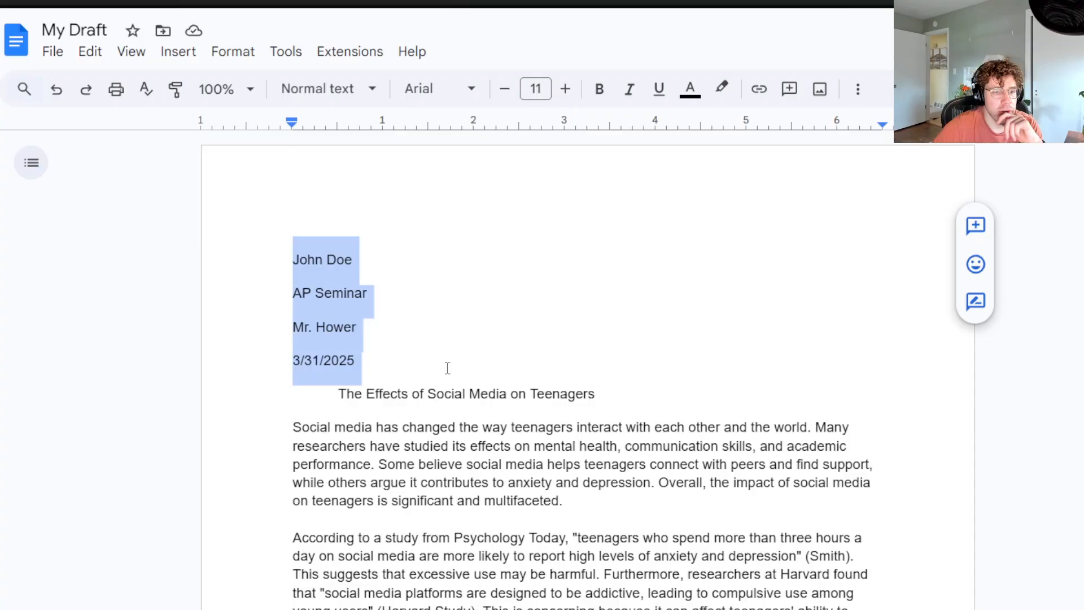
click(648, 259)
drag(291, 259, 369, 260)
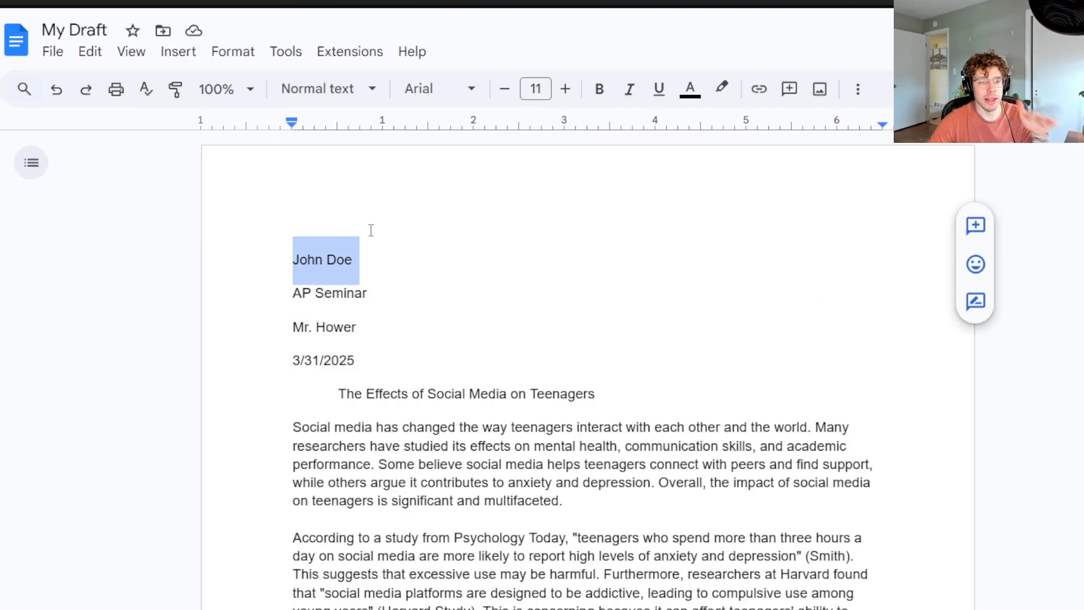
click(347, 367)
drag(287, 255, 417, 255)
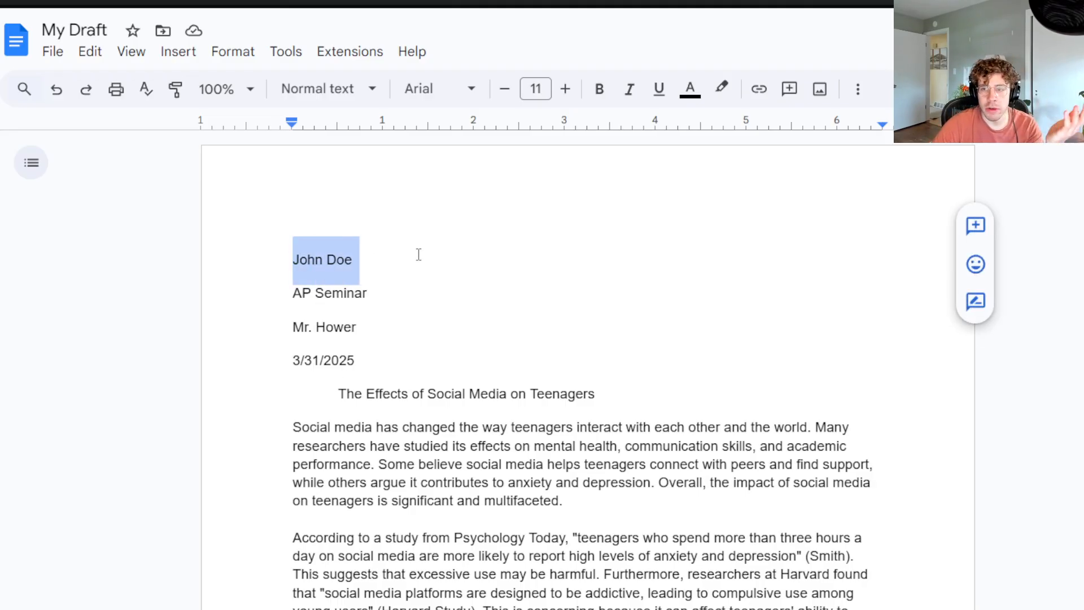
click(389, 291)
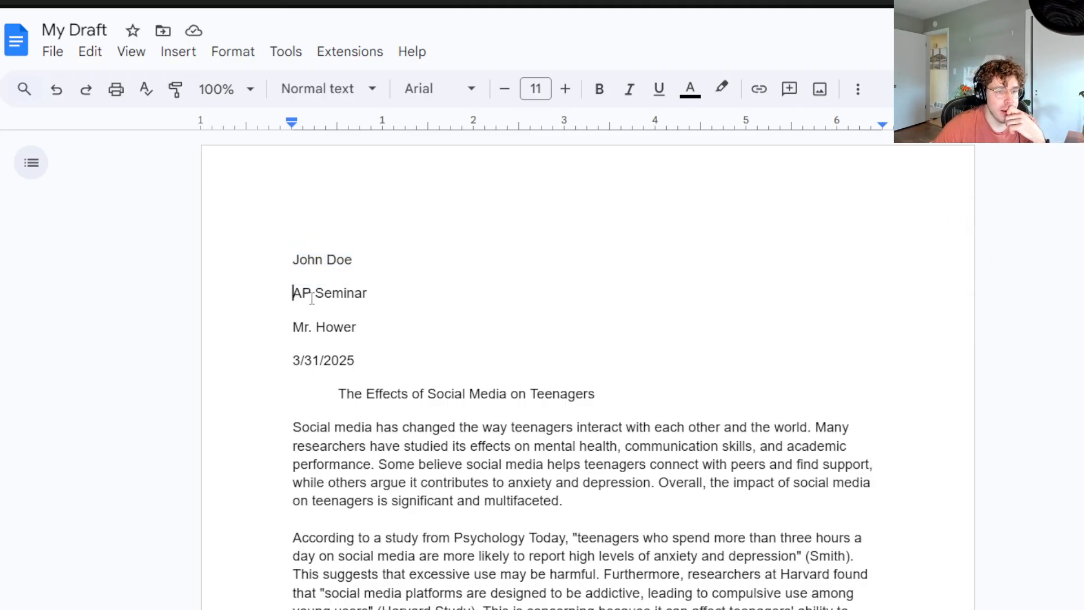
drag(312, 298, 439, 300)
Move the teacher's name line directly below the student's name, above AP Seminar, and remove the leftover blank line
drag(360, 333, 263, 334)
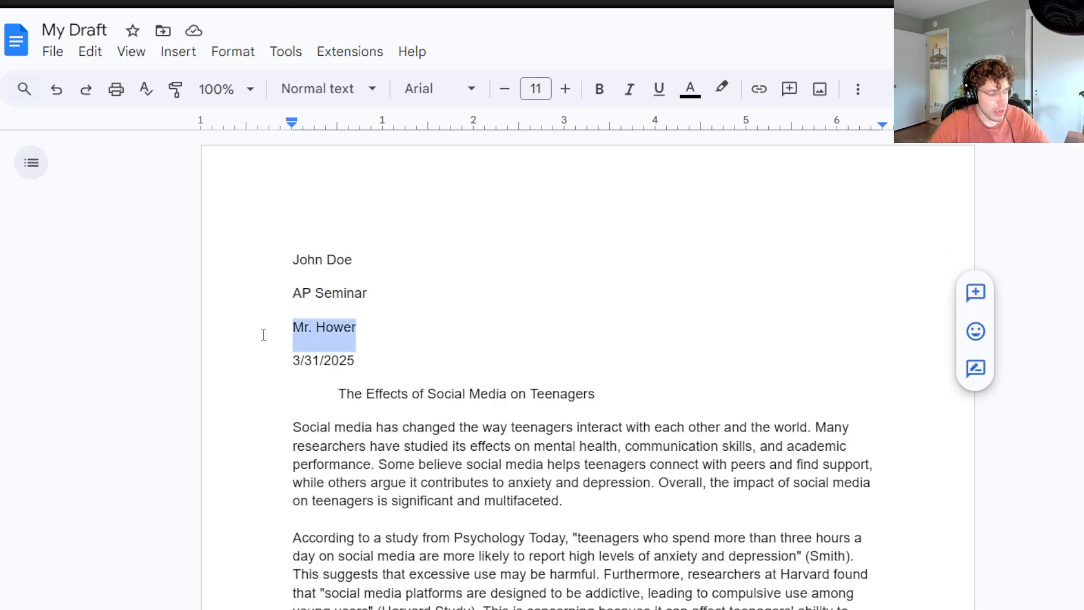
key(ctrl+x)
click(375, 261)
key(Return)
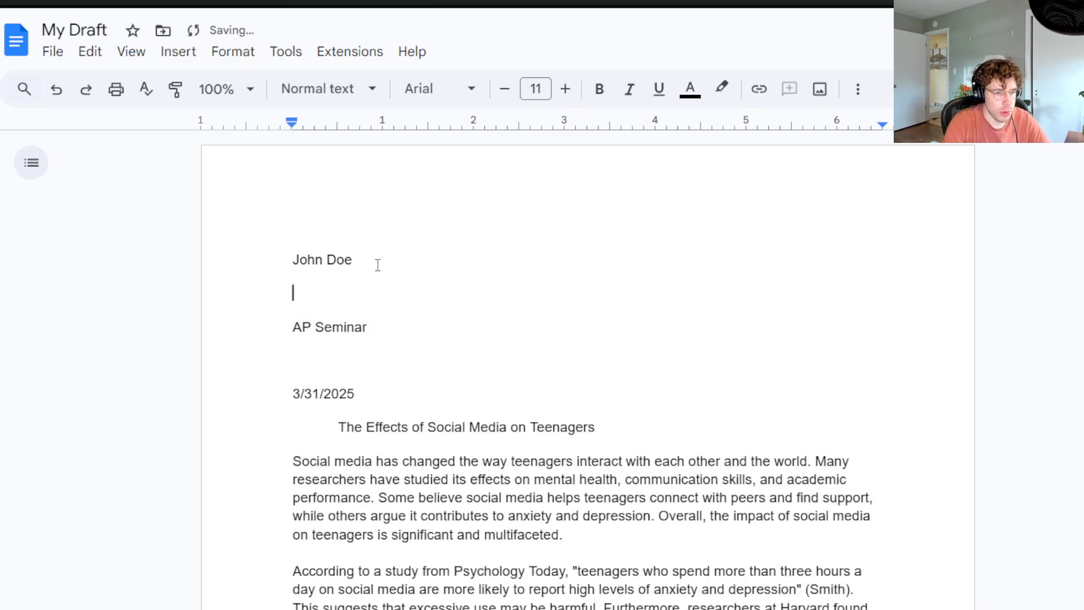
key(ctrl+v)
click(329, 360)
key(BackSpace)
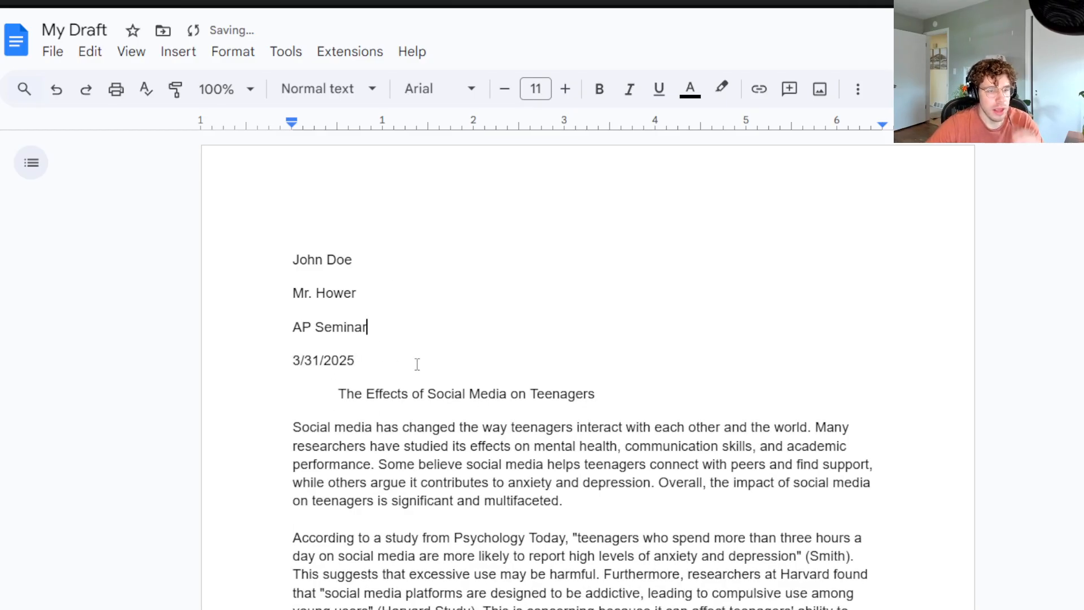
Replace the date in the heading block with 31 March 2025
triple_click(452, 359)
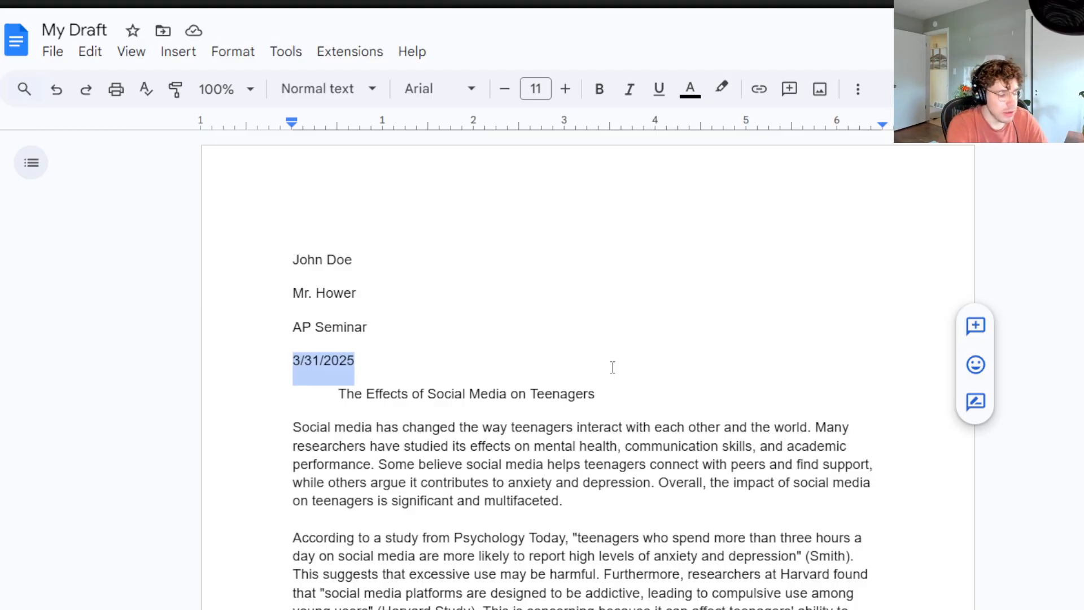
text(31)
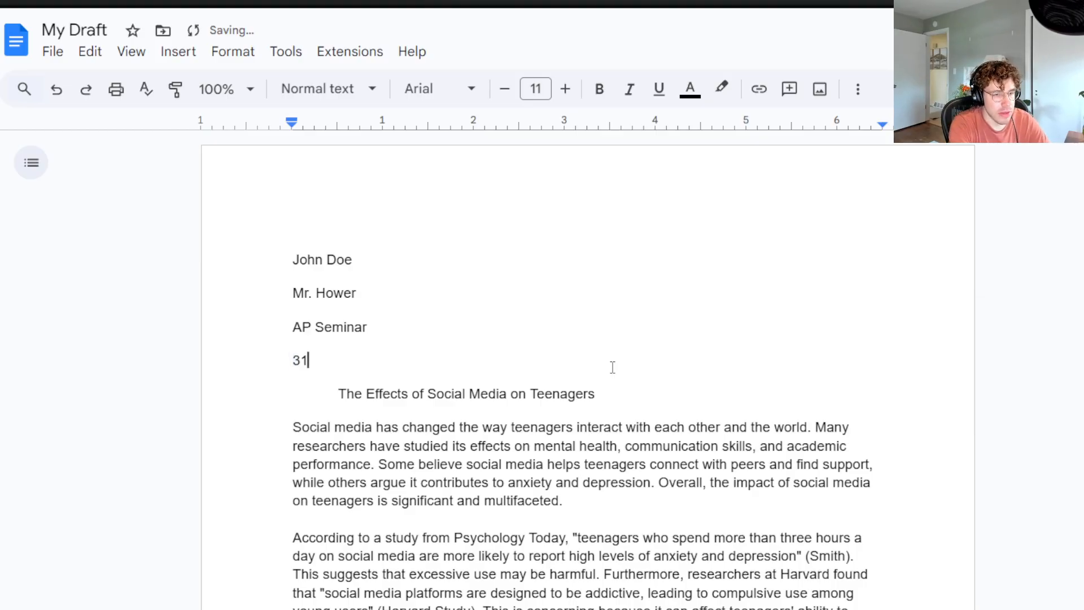
text( March 2025)
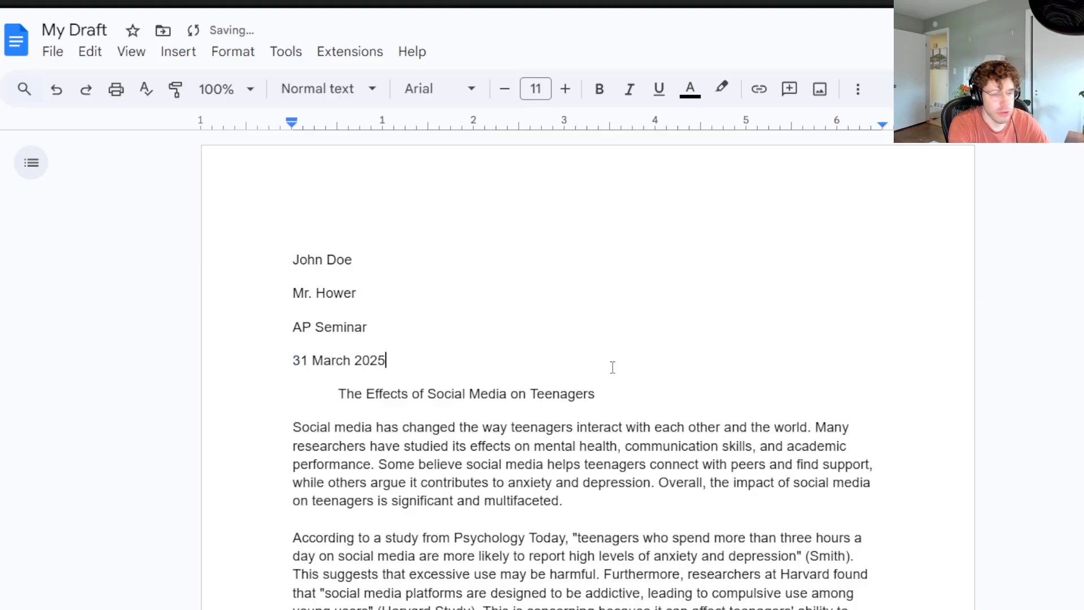
key(shift+Home)
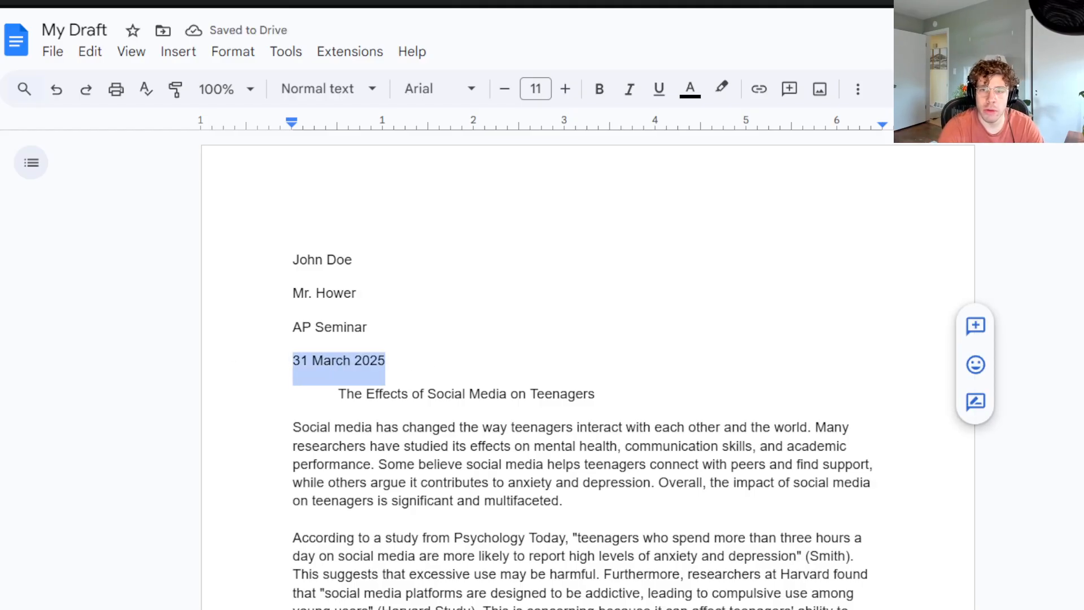
Examine the page header area and how it is separate from the heading lines in the body
click(395, 329)
mouse_move(293, 260)
mouse_down()
mouse_move(533, 348)
mouse_move(444, 359)
mouse_move(293, 251)
mouse_up()
double_click(525, 181)
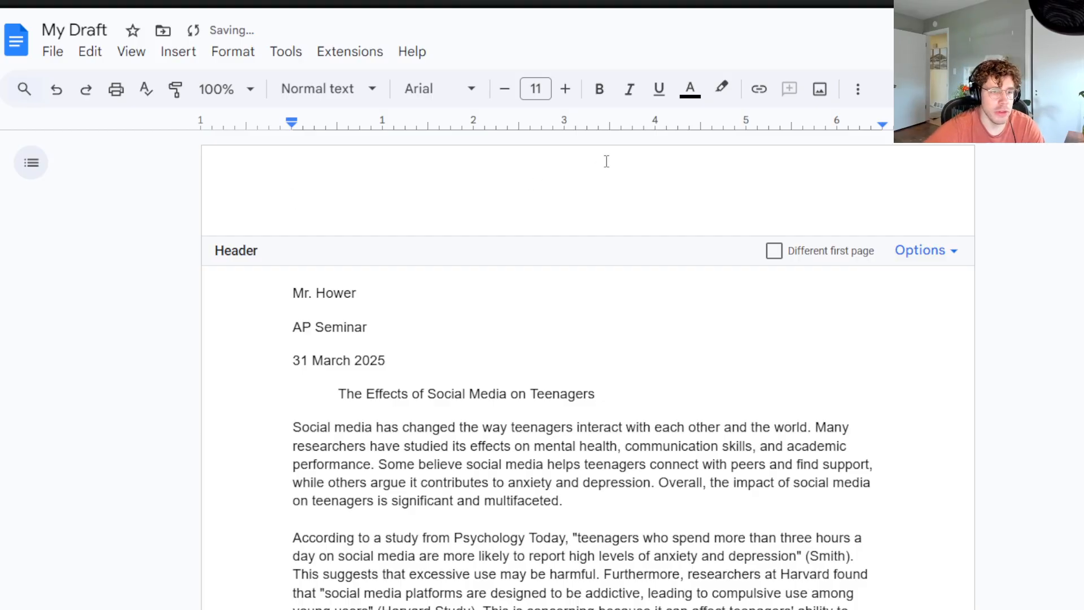
click(465, 345)
double_click(458, 188)
click(478, 359)
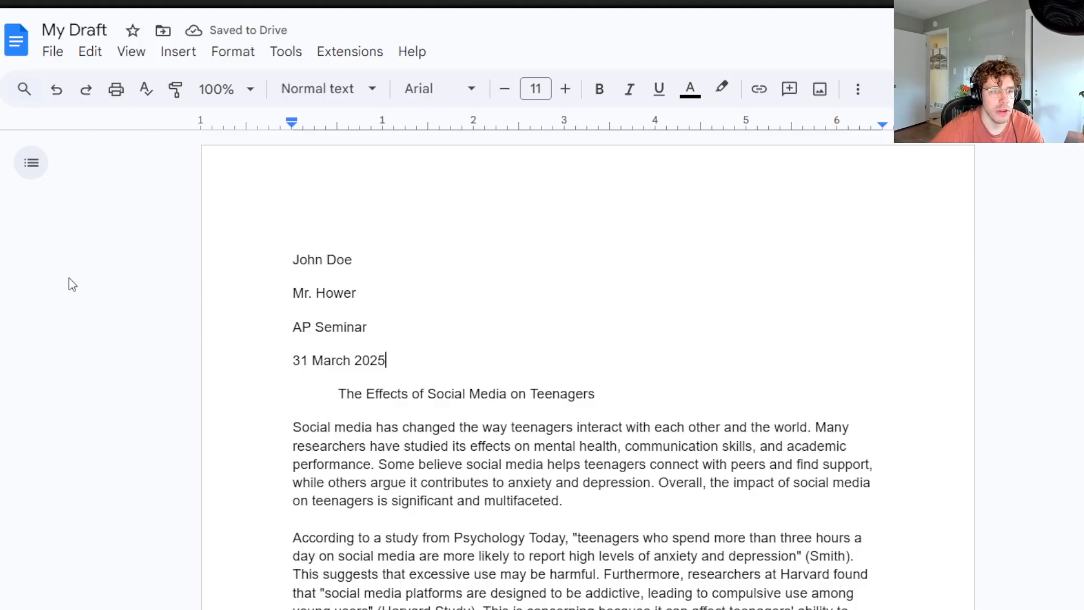
double_click(568, 180)
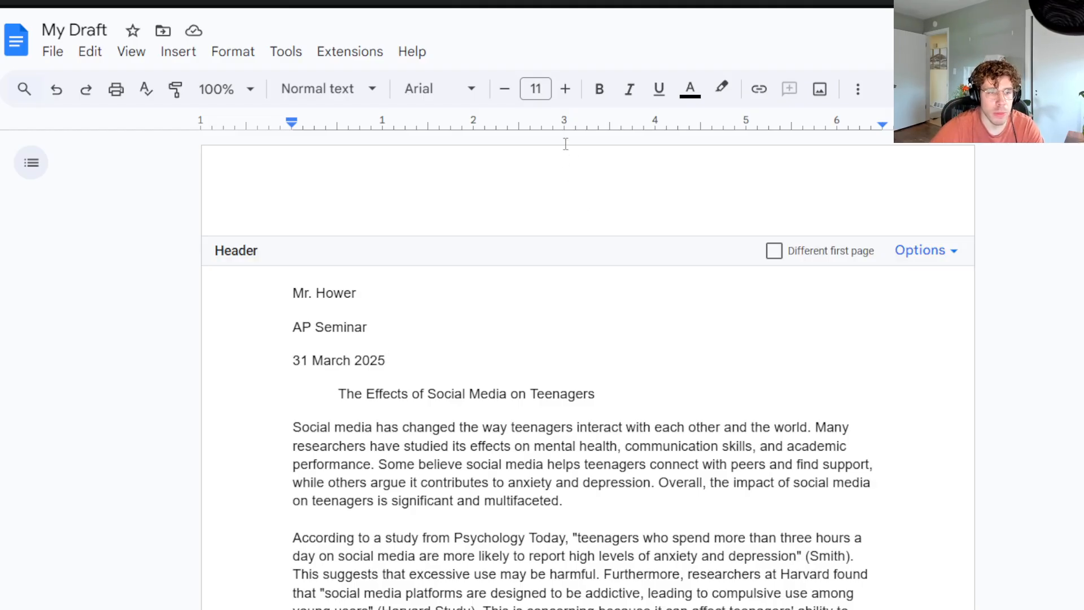
click(511, 322)
double_click(480, 157)
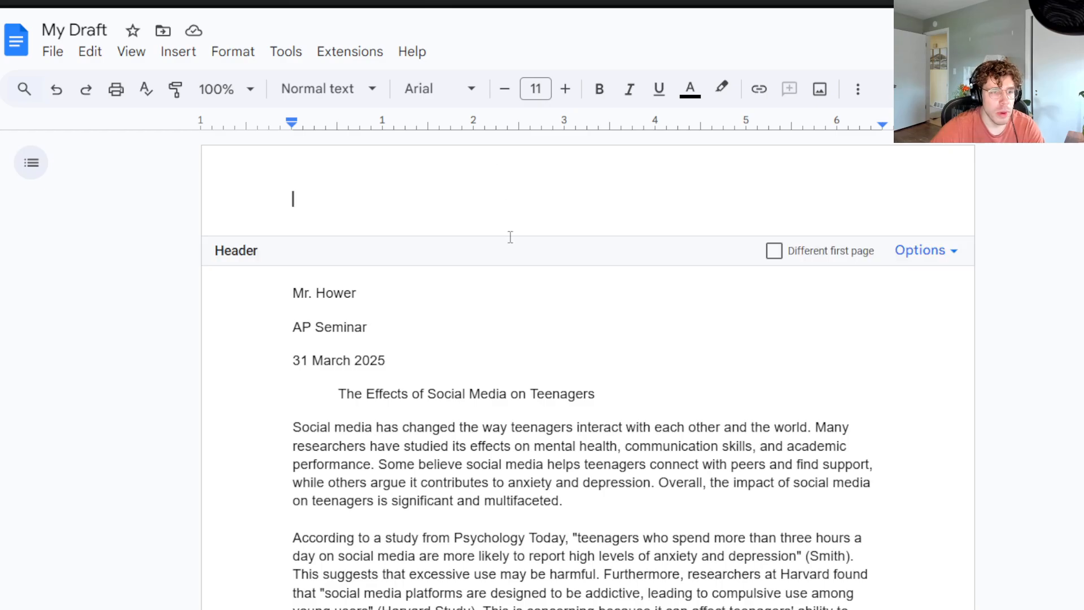
click(496, 336)
key(ctrl+End)
scroll(499, 304, up, 5)
scroll(499, 304, up, 10)
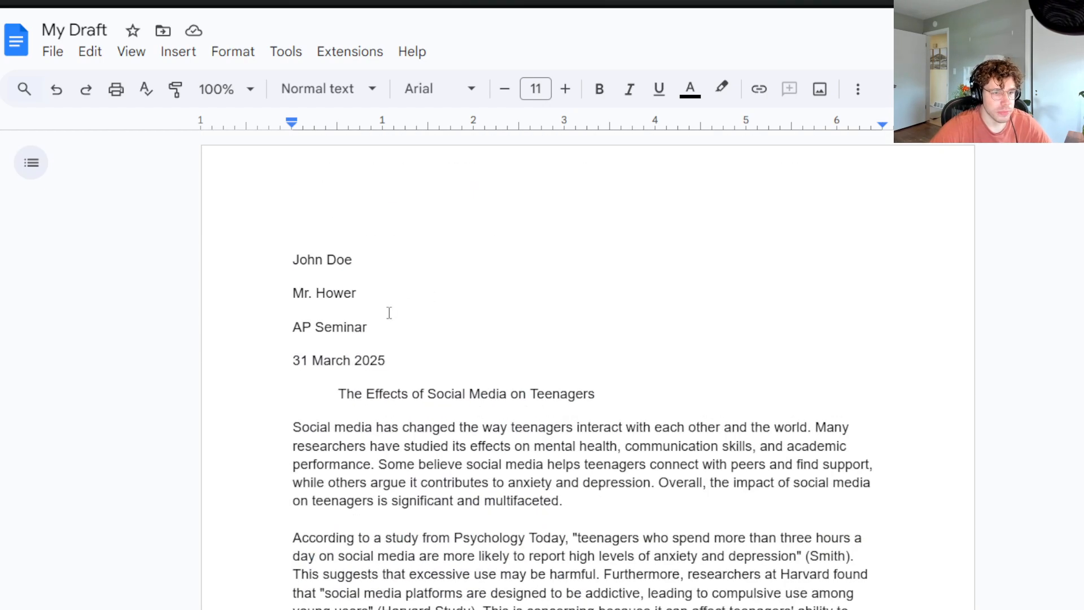
Try moving the four heading lines from the body into the page header and check how they repeat on the second page
drag(387, 361, 223, 245)
key(BackSpace)
double_click(538, 180)
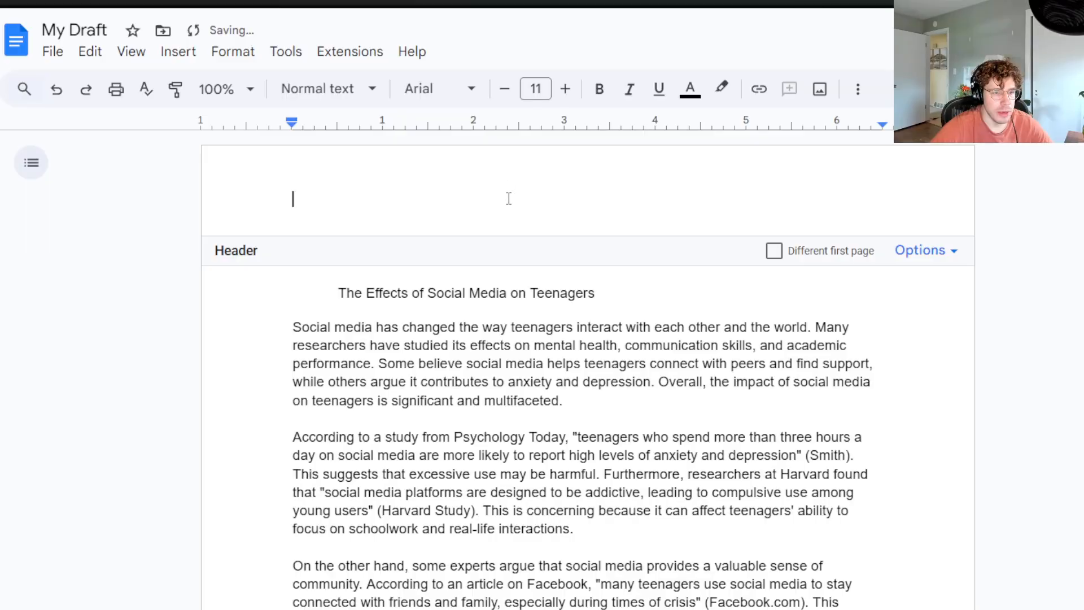
key(ctrl+z)
scroll(505, 371, down, 15)
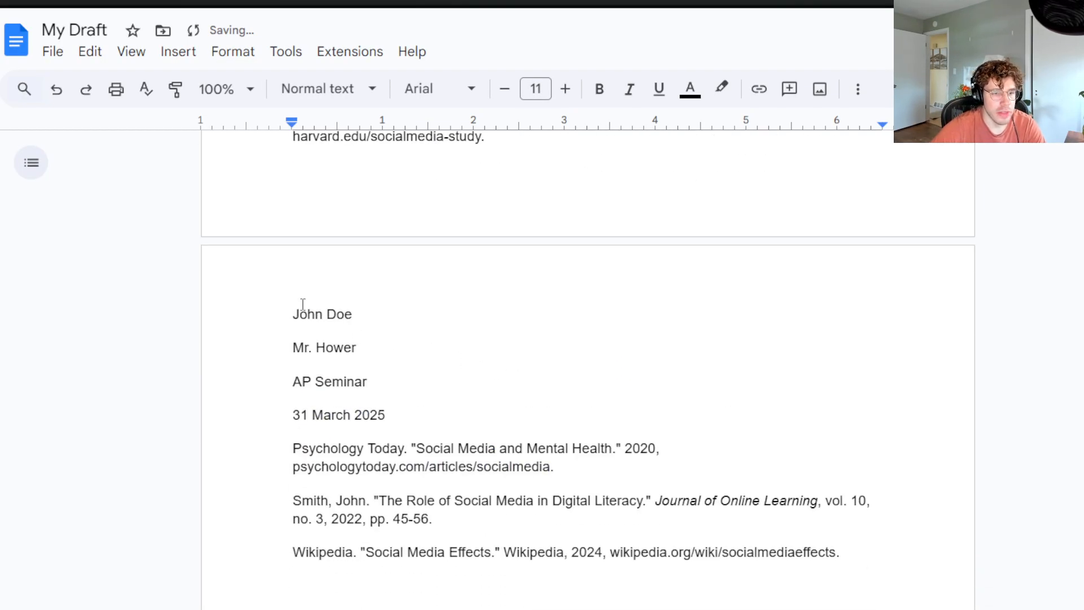
scroll(540, 424, up, 10)
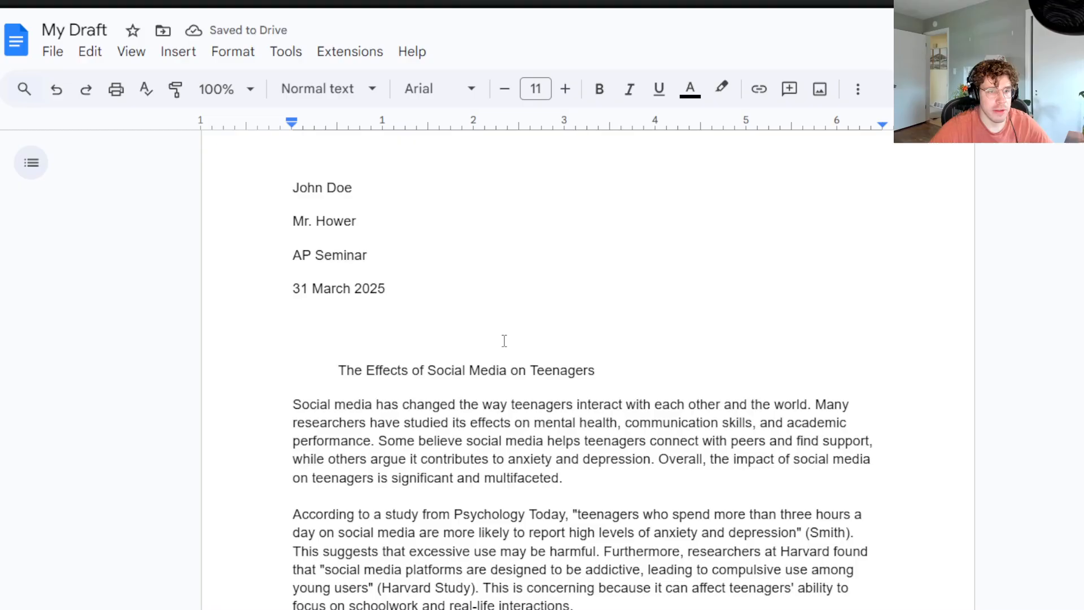
Undo the move of the four heading lines into the page header
key(ctrl+z)
key(ctrl+z)
click(438, 348)
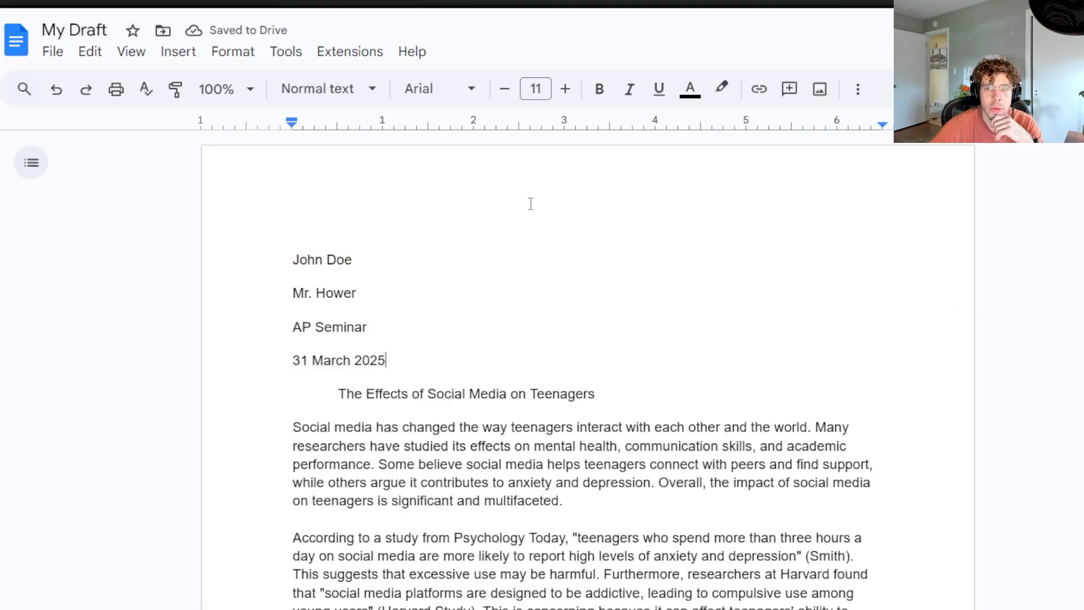
click(174, 52)
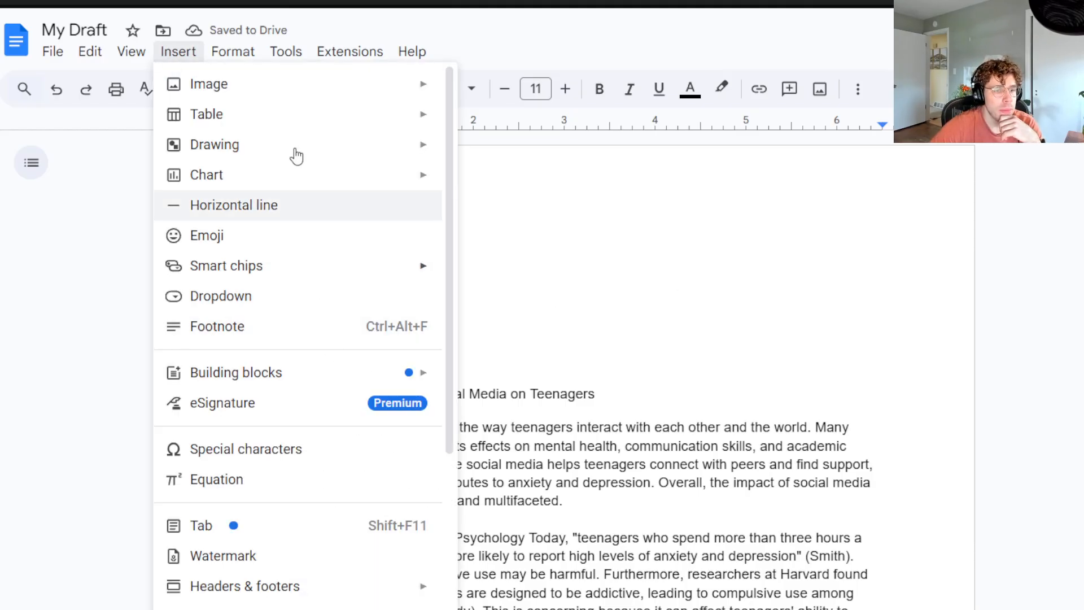
click(184, 47)
key(ctrl+End)
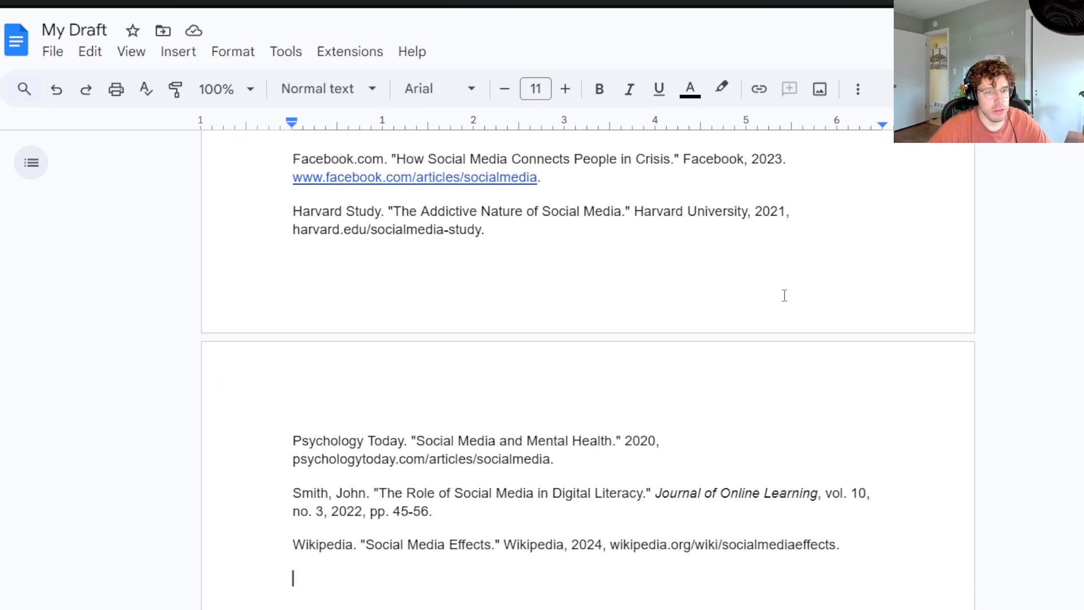
Try a manually entered page number 1 in the header, check it on the second page, and undo it
key(ctrl+Home)
double_click(745, 157)
text(1)
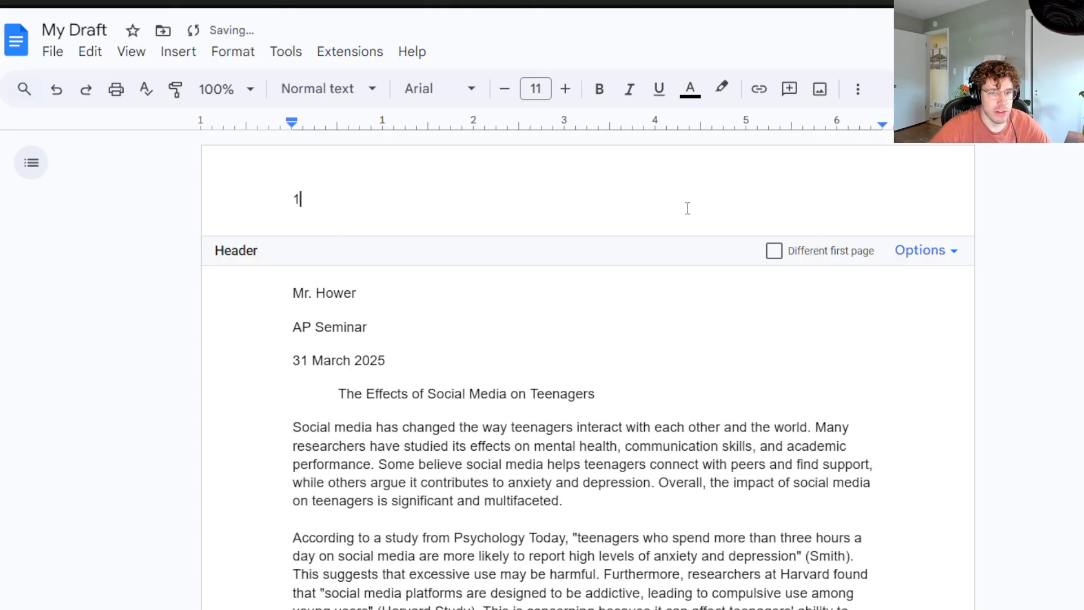
click(670, 426)
scroll(590, 388, down, 15)
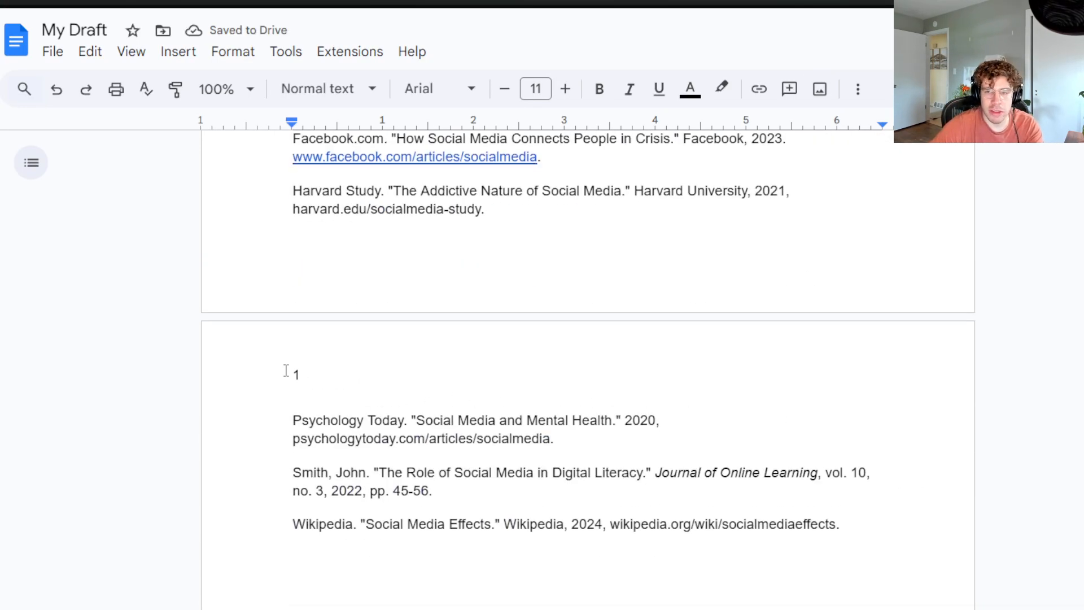
key(ctrl+z)
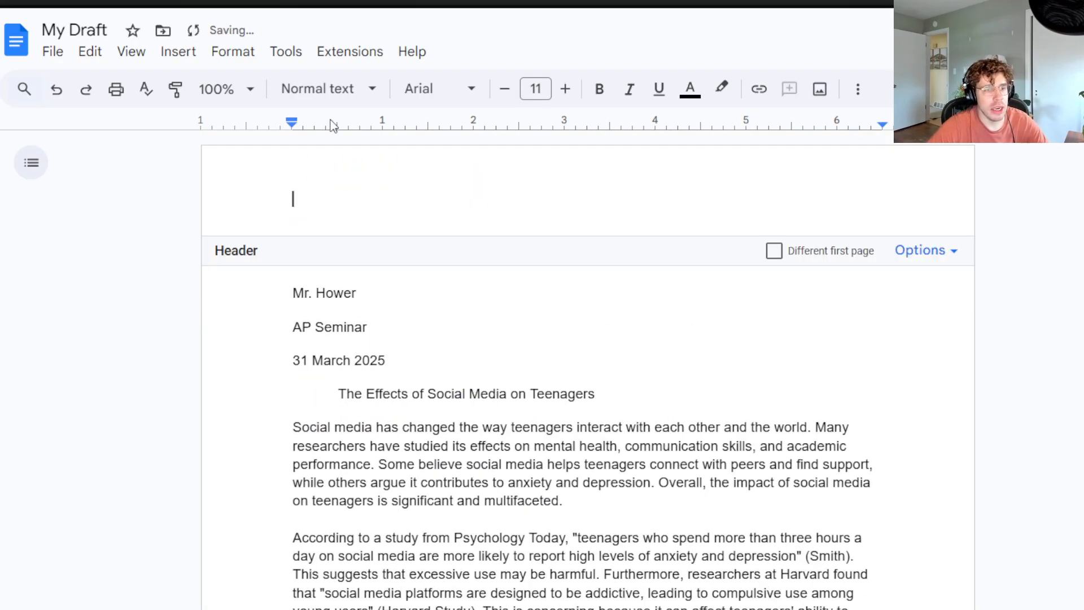
Insert automatic page numbers in the header starting on the first page
click(180, 53)
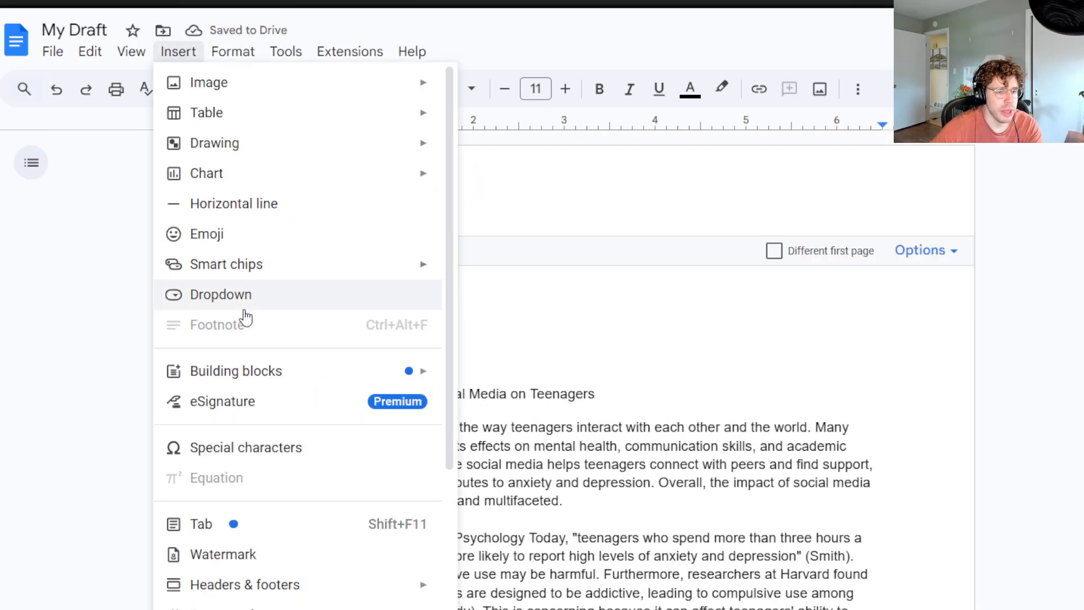
scroll(246, 318, down, 3)
mouse_move(271, 418)
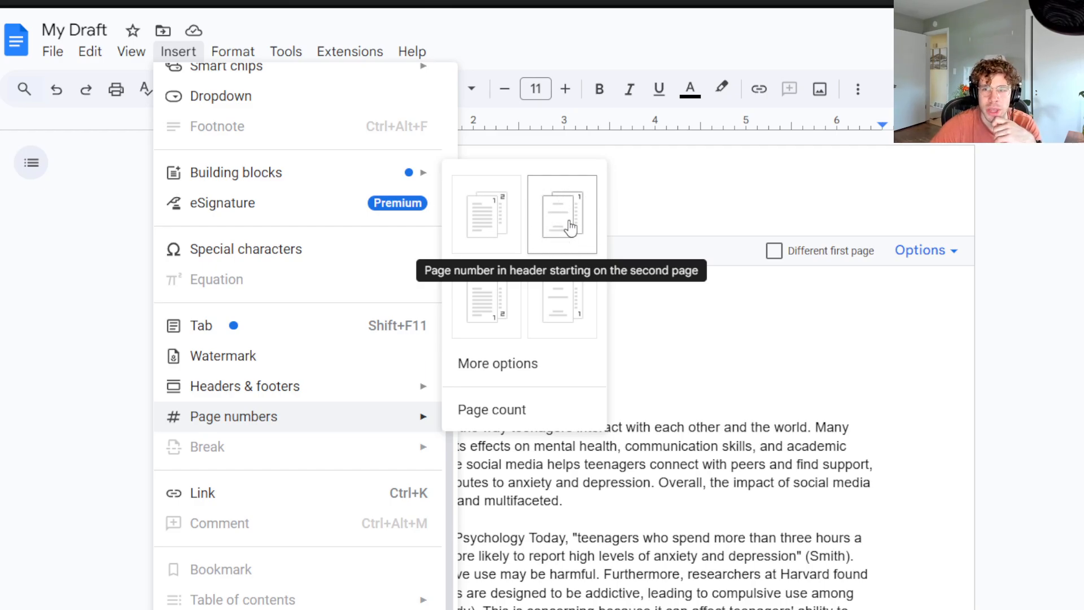
click(486, 214)
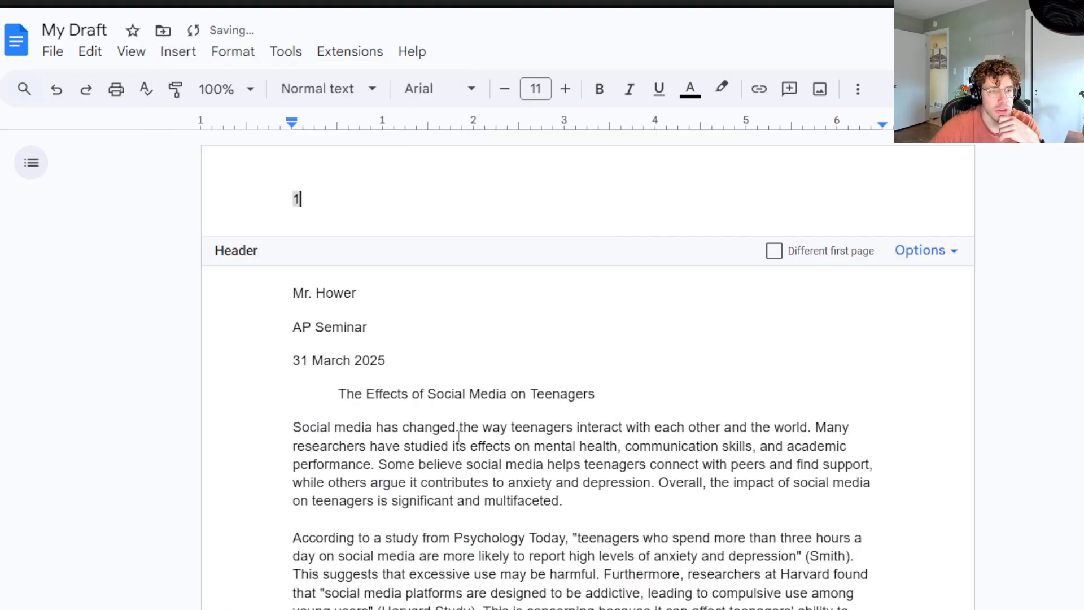
Right-align the page number in the header and return to the body text
click(857, 89)
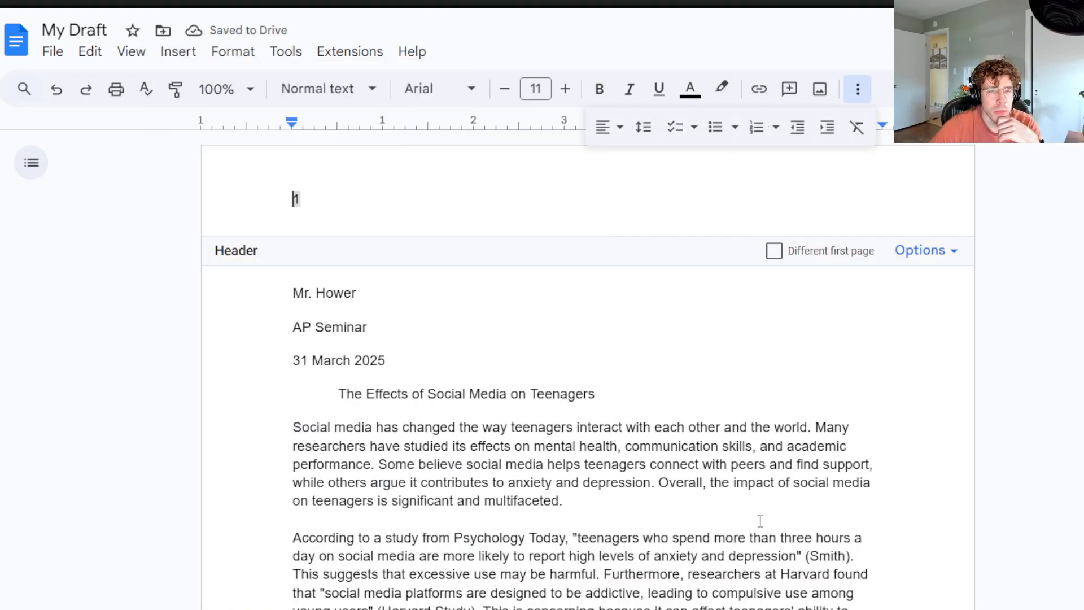
click(619, 127)
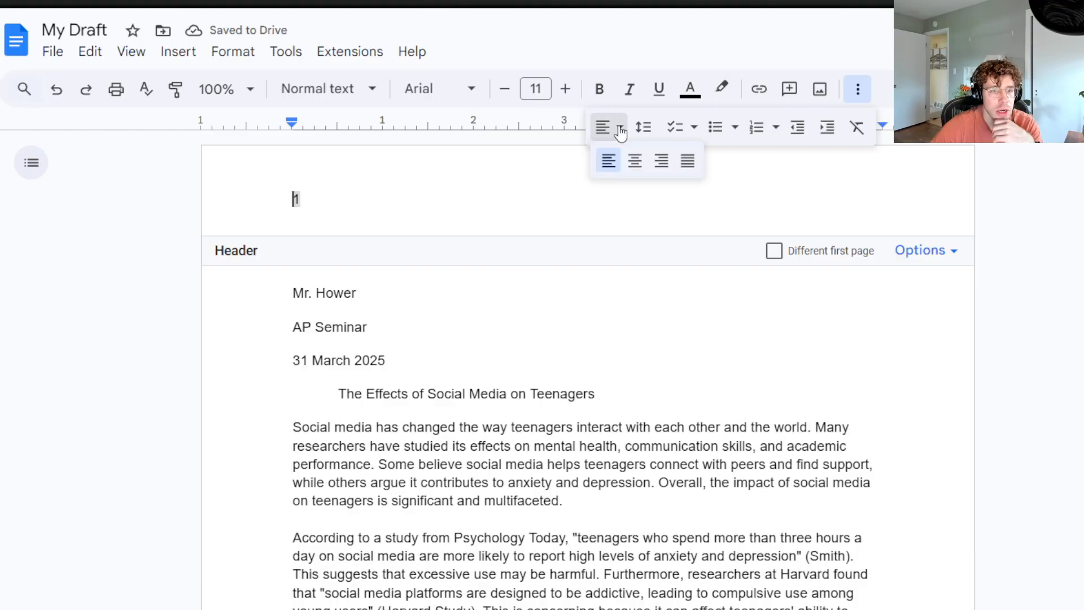
click(660, 162)
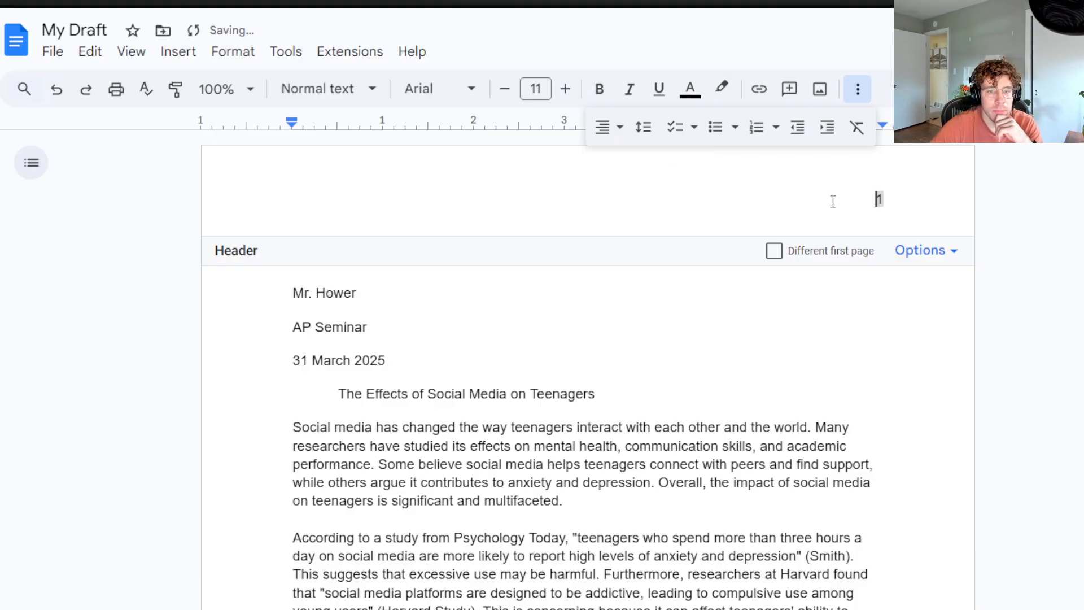
click(820, 411)
Copy the student's last name from the heading block and place it before the page number in the header
double_click(342, 259)
key(ctrl+c)
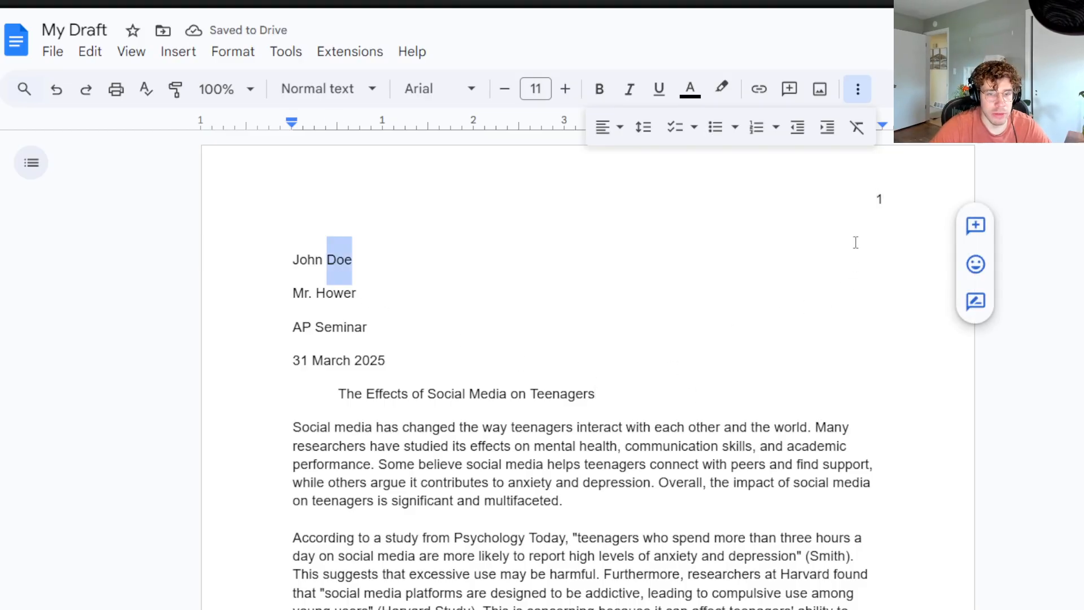
double_click(828, 186)
key(ctrl+v)
Format the whole header line with the last name and page number in Times New Roman, size 12
triple_click(896, 207)
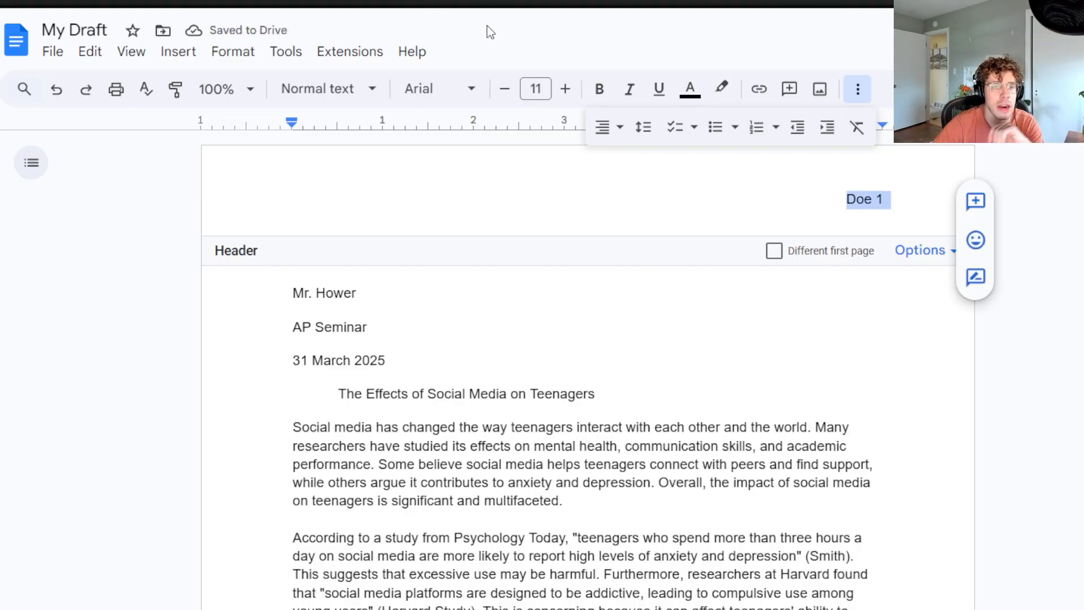
click(473, 92)
click(496, 214)
click(565, 90)
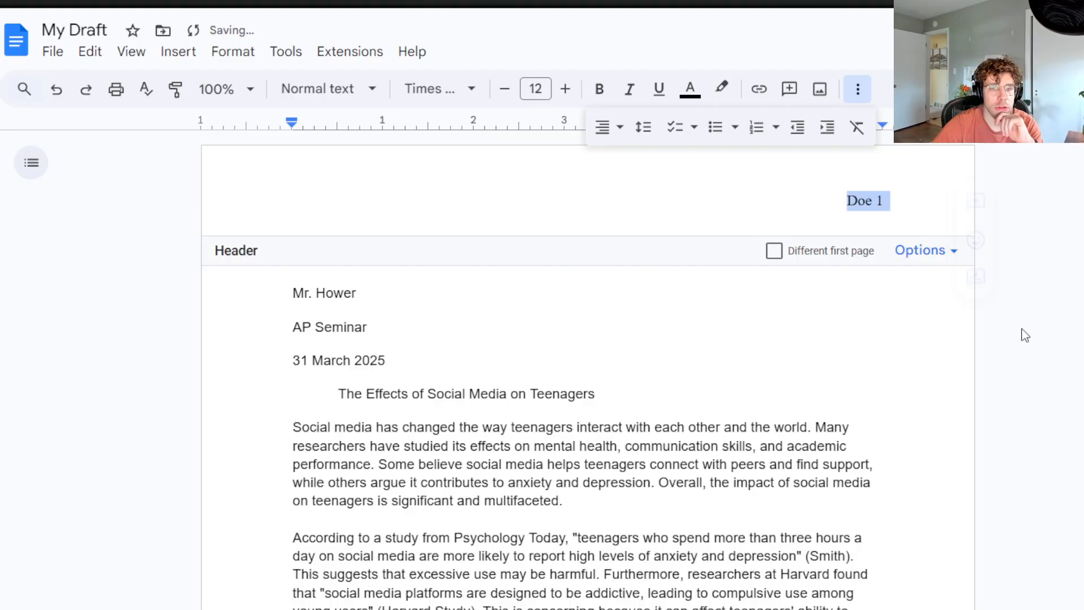
click(861, 202)
double_click(883, 208)
drag(885, 202, 788, 192)
drag(941, 205, 713, 203)
double_click(451, 364)
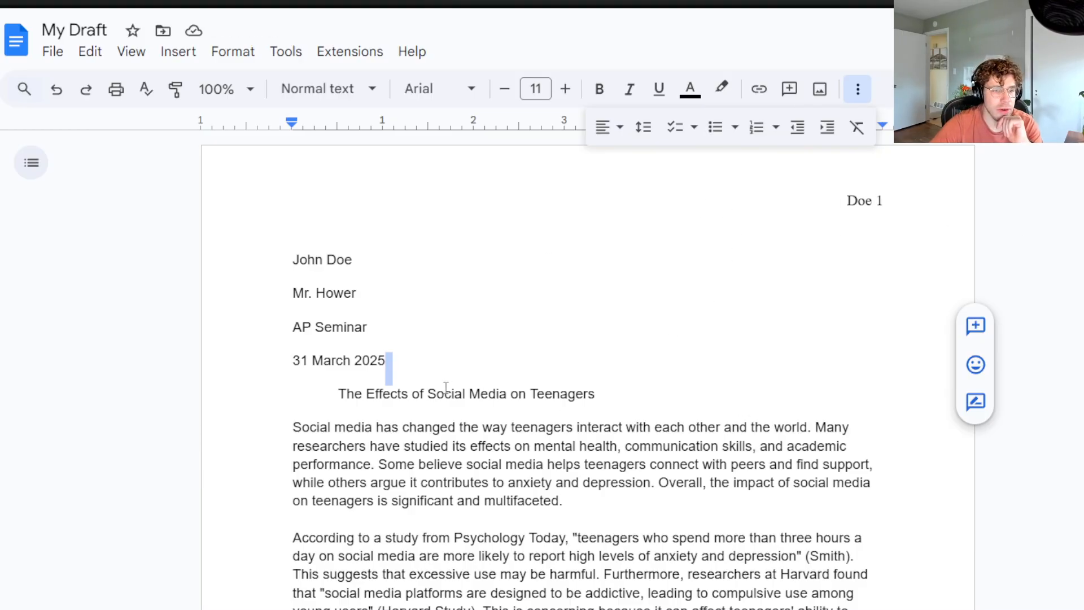
Format the entire body text of the document in Times New Roman, size 12, with black text color
key(Left)
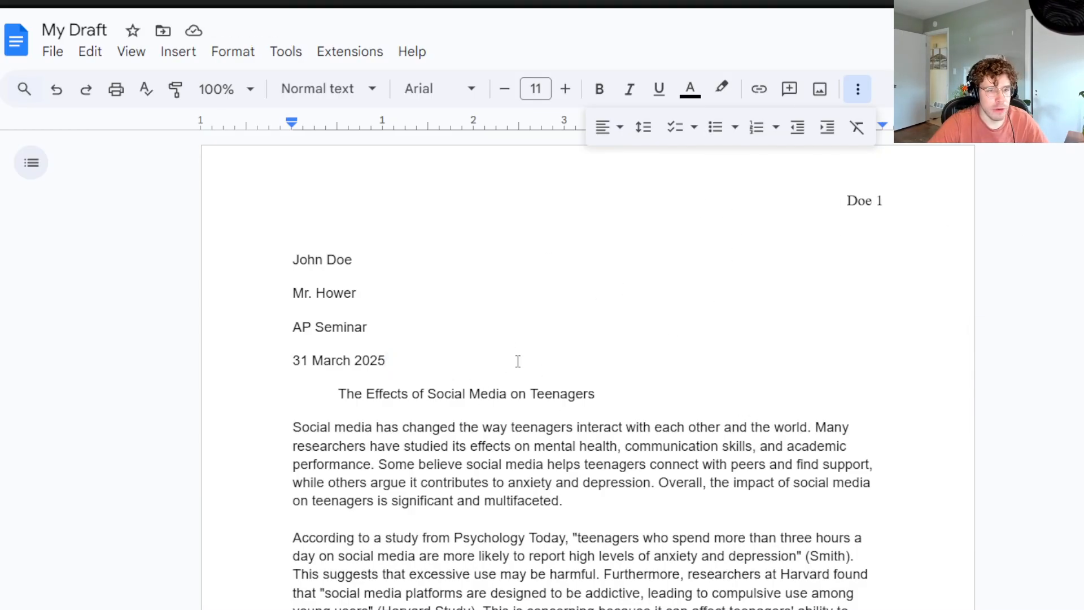
key(ctrl+a)
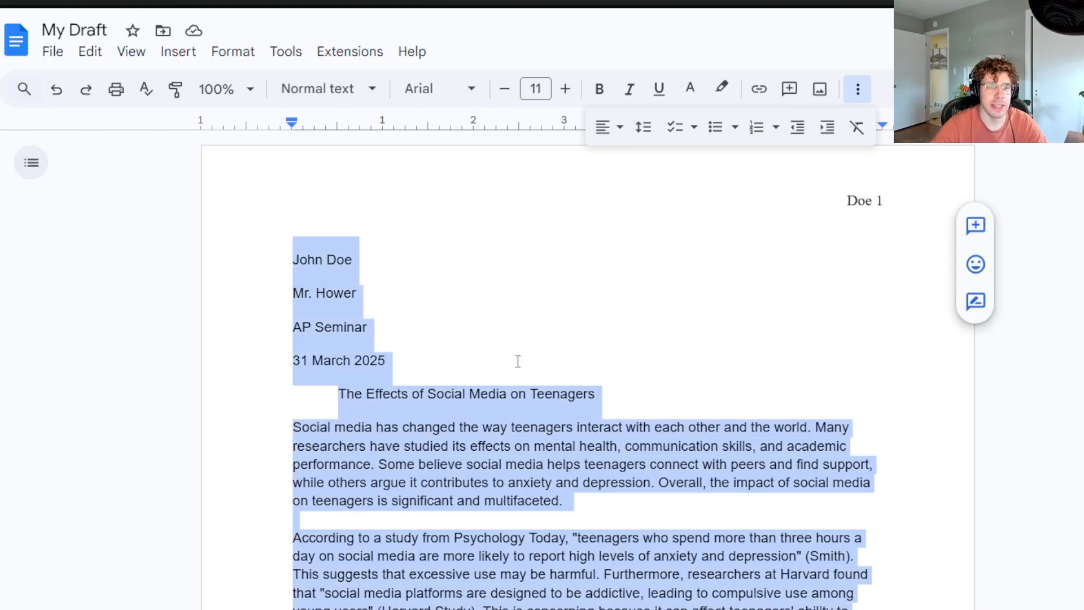
click(431, 88)
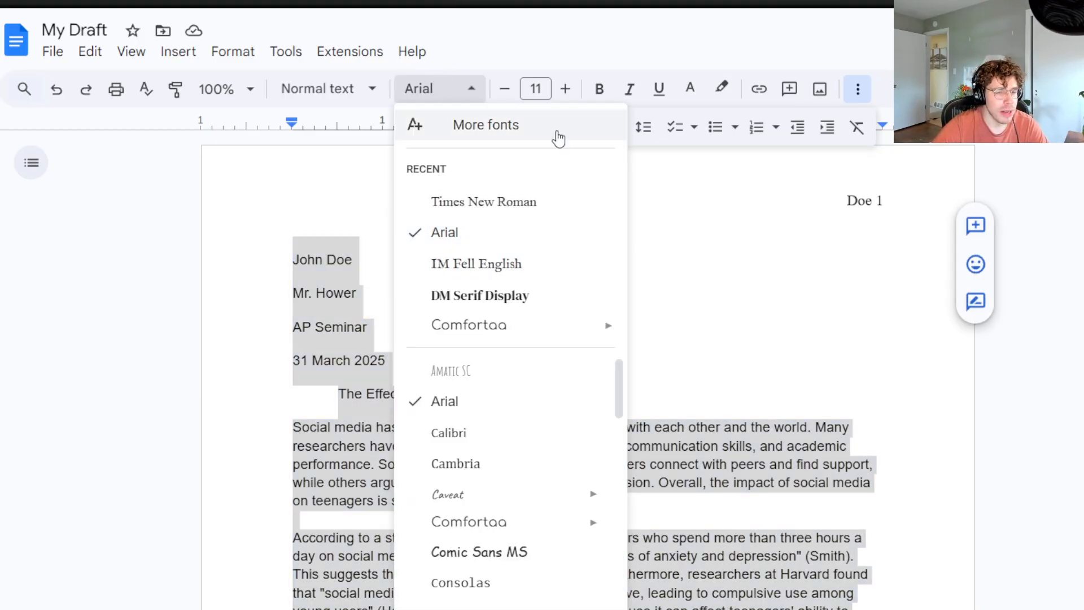
click(531, 202)
click(536, 89)
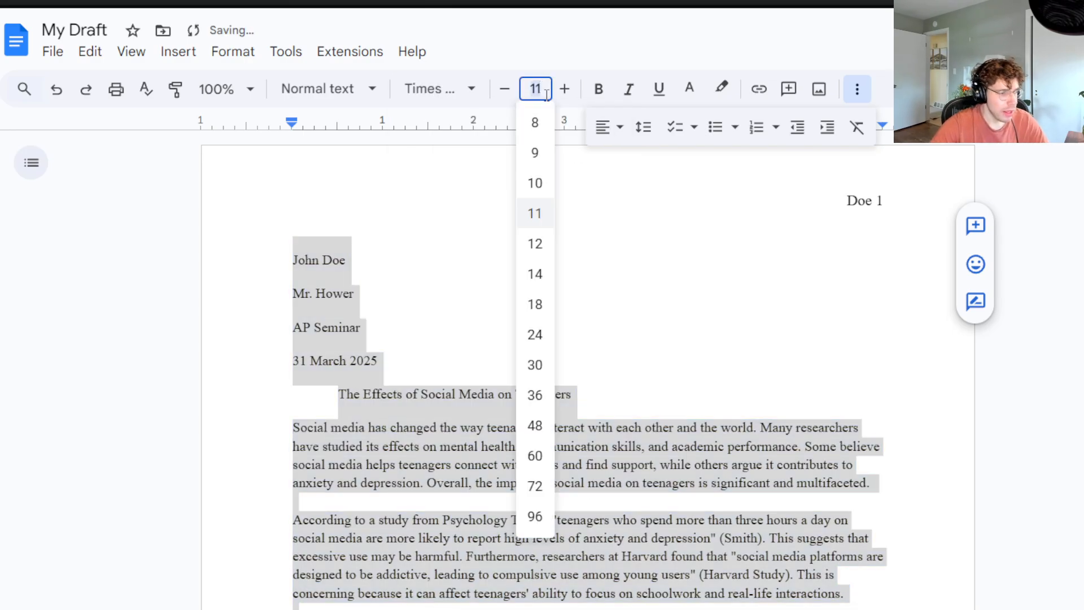
text(12)
key(Return)
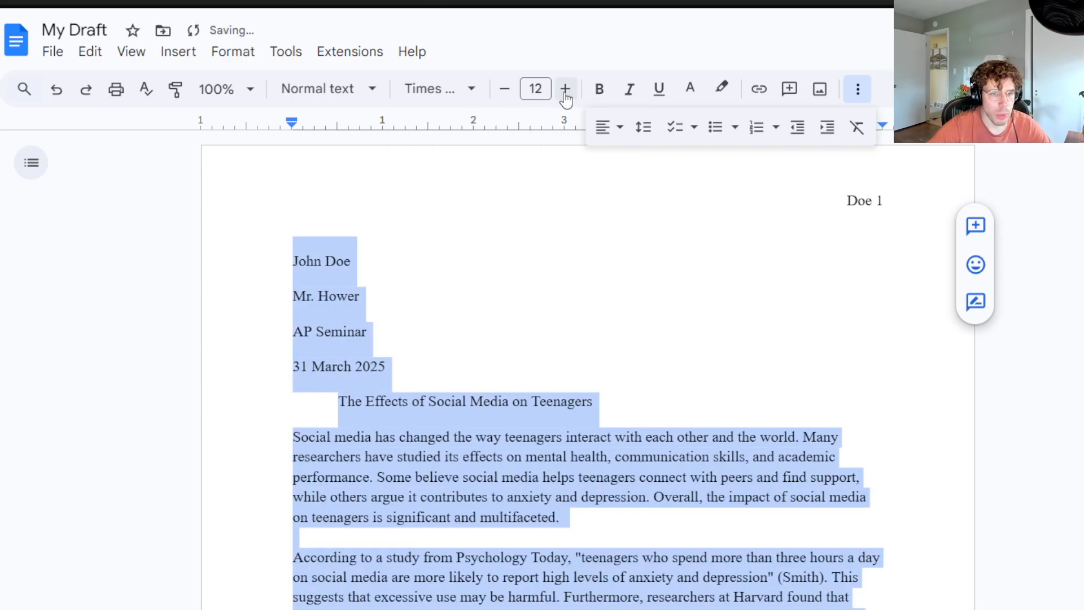
click(691, 89)
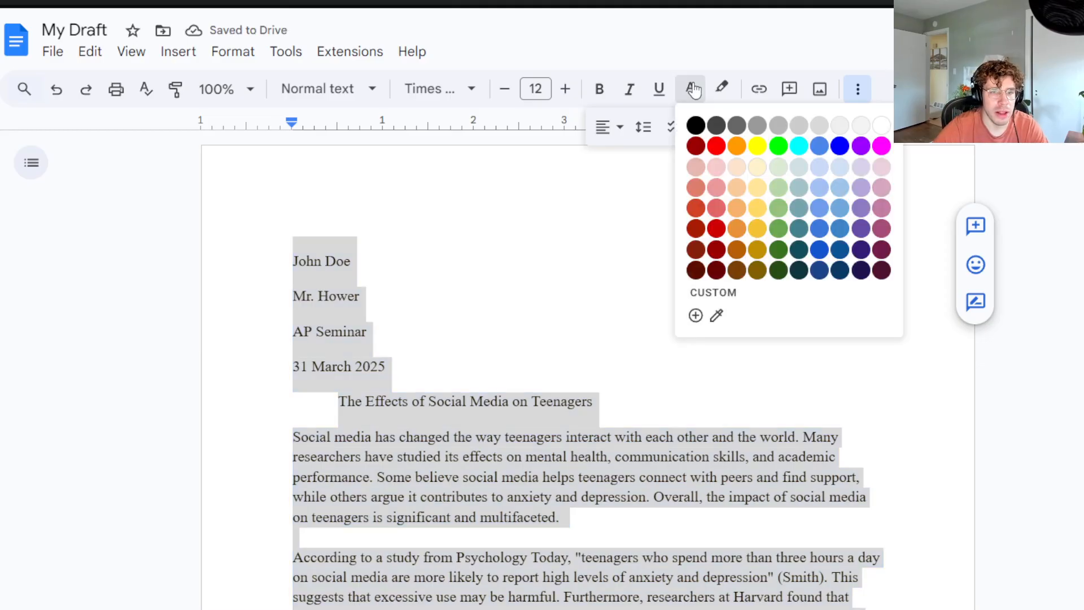
click(696, 125)
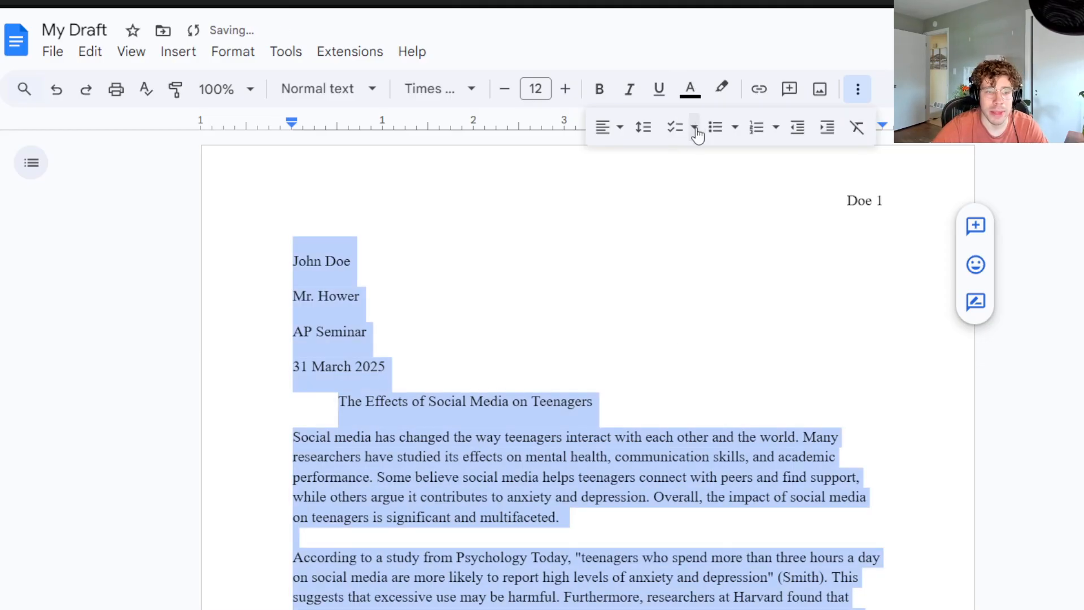
Try dark gray shades as the text color of the entire body text and restore black
click(698, 95)
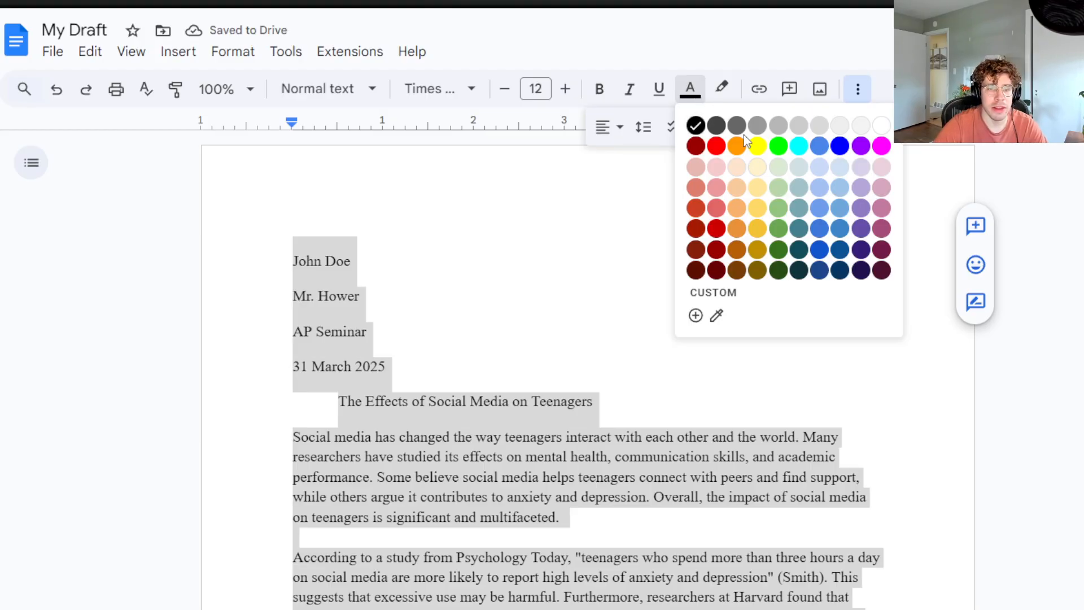
click(739, 129)
click(698, 104)
click(717, 125)
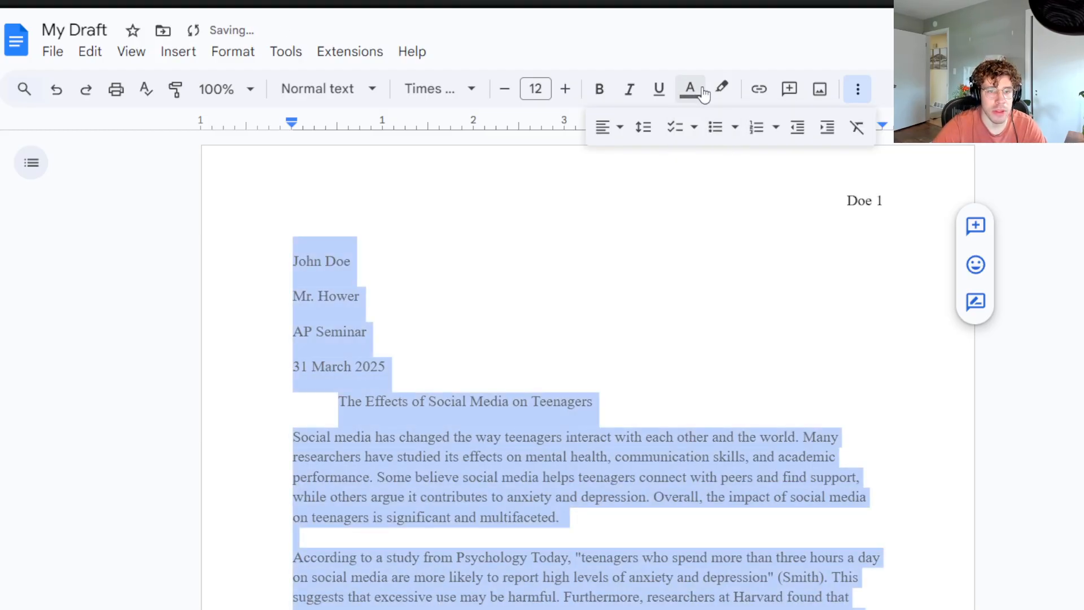
click(692, 93)
click(695, 124)
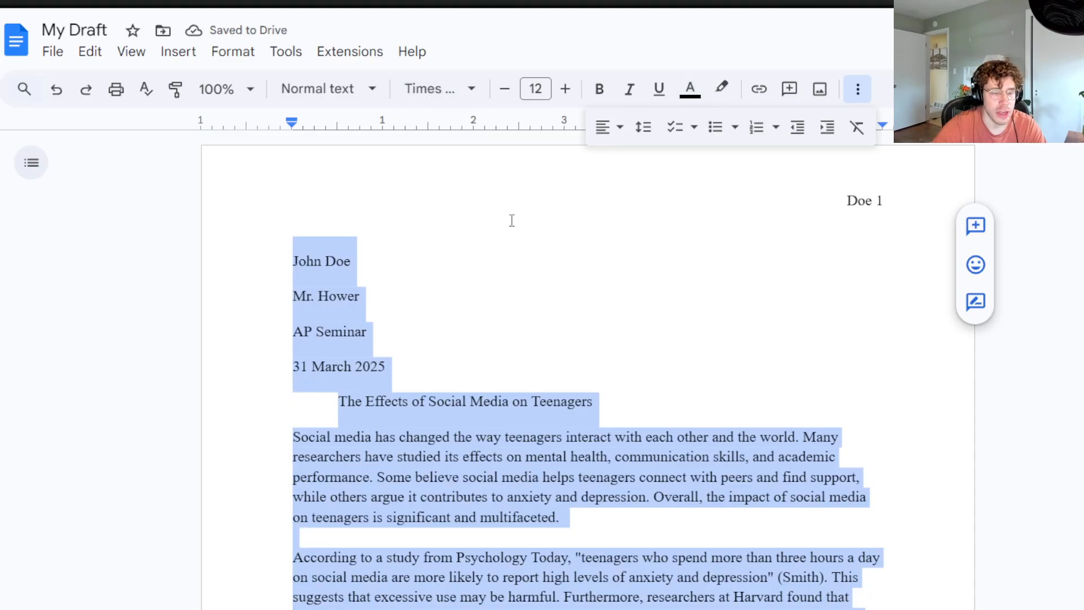
Reapply Times New Roman to the entire body text, checking its font size and black text color
click(439, 88)
click(442, 203)
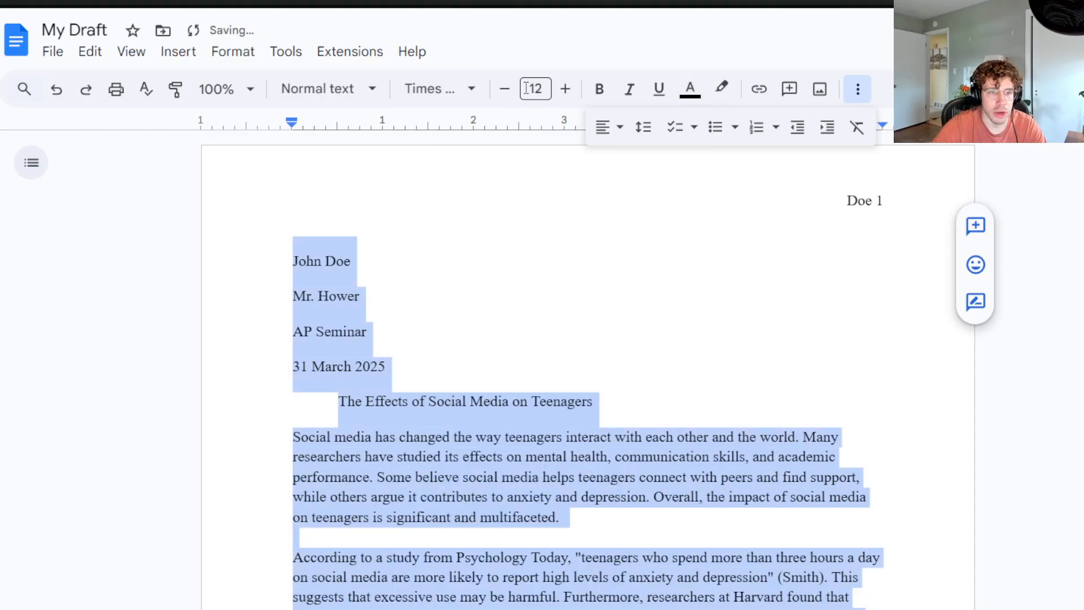
click(535, 88)
click(599, 146)
click(690, 88)
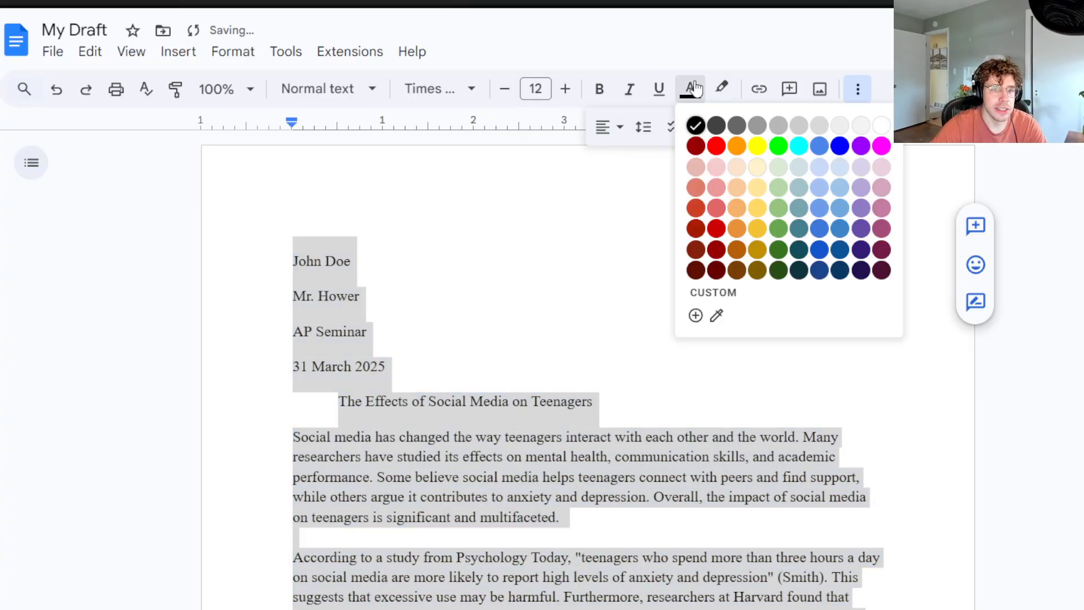
click(682, 125)
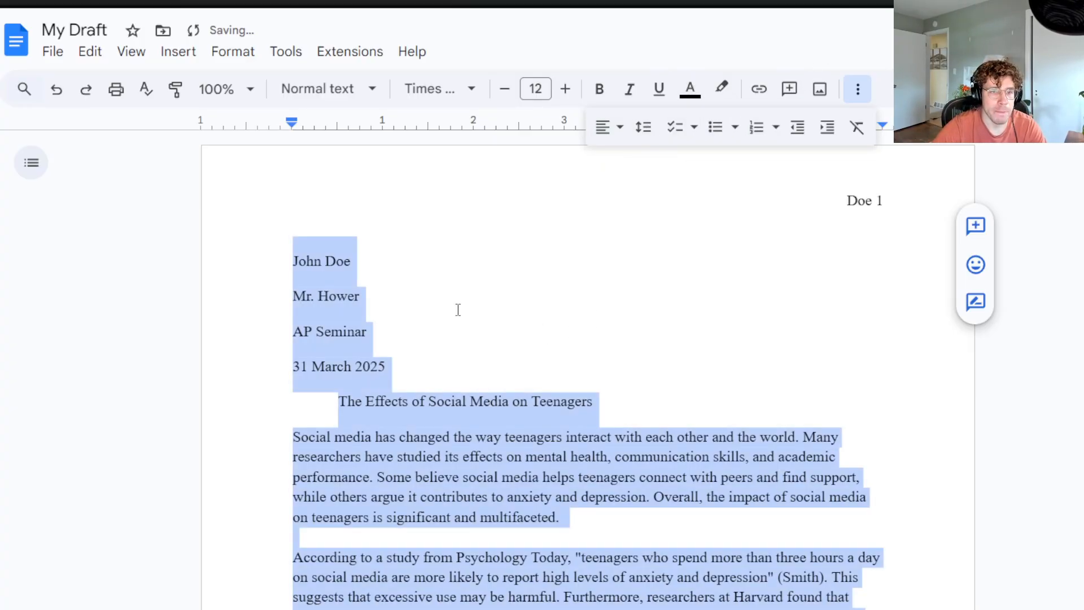
Set the line spacing of the entire body text to double
click(643, 128)
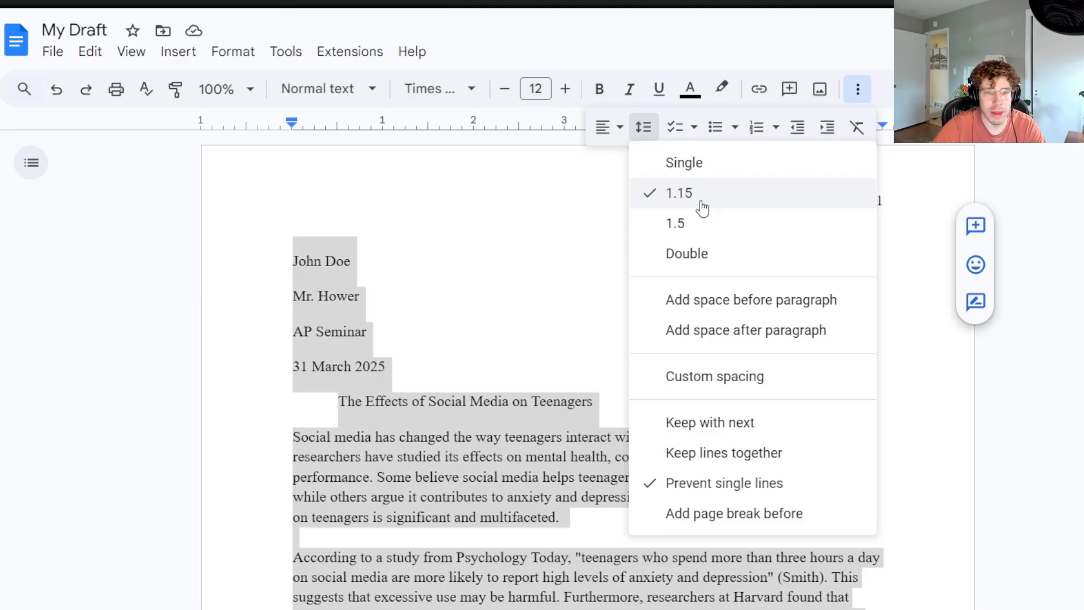
click(643, 129)
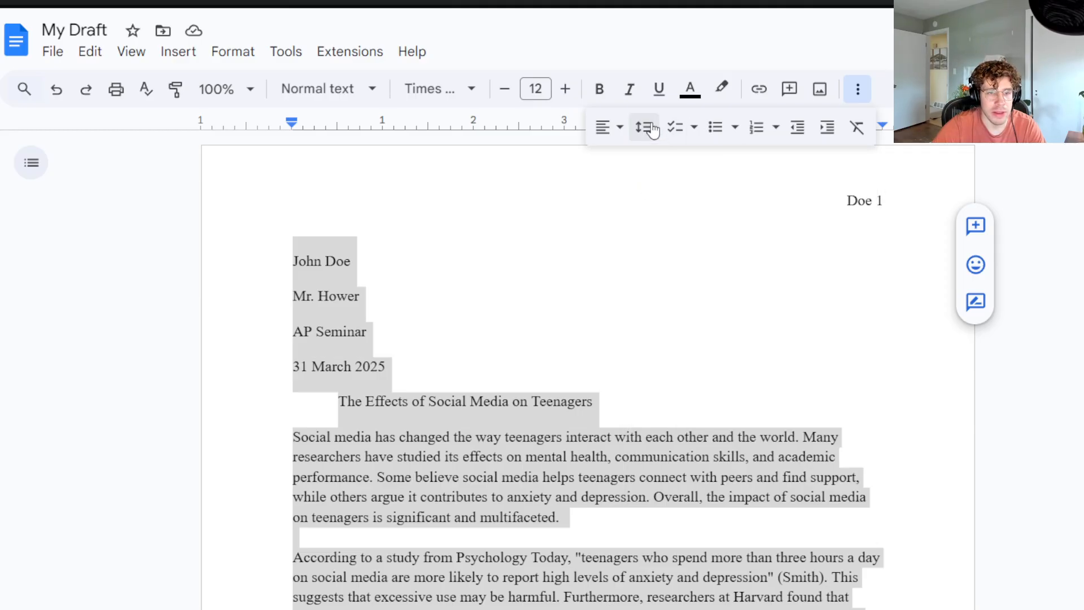
click(653, 129)
click(677, 252)
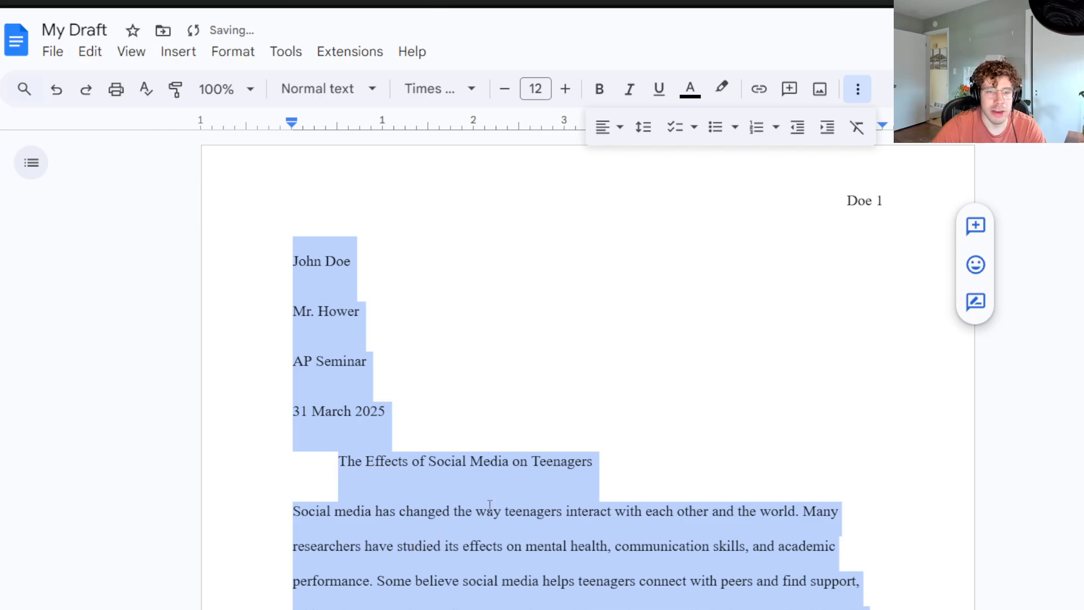
Remove the extra space after the essay title's paragraph
click(643, 127)
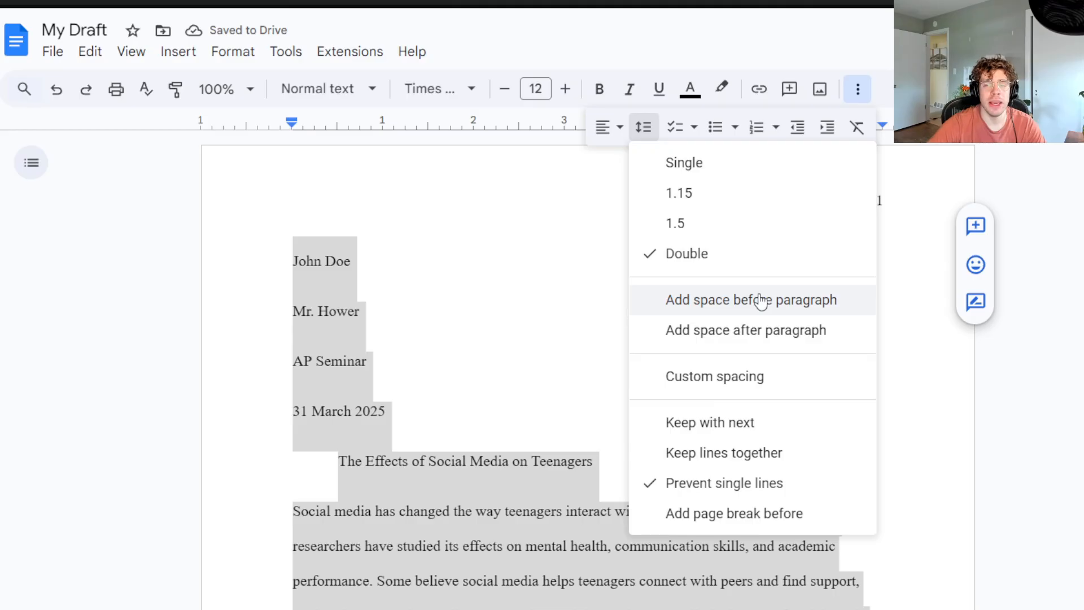
click(458, 443)
click(629, 474)
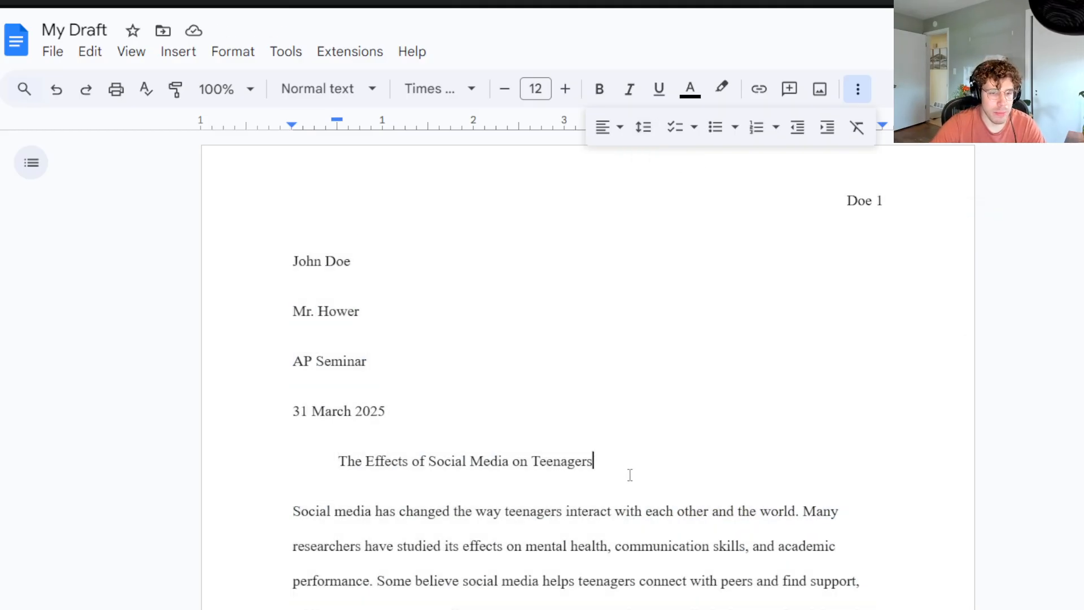
click(643, 126)
click(704, 330)
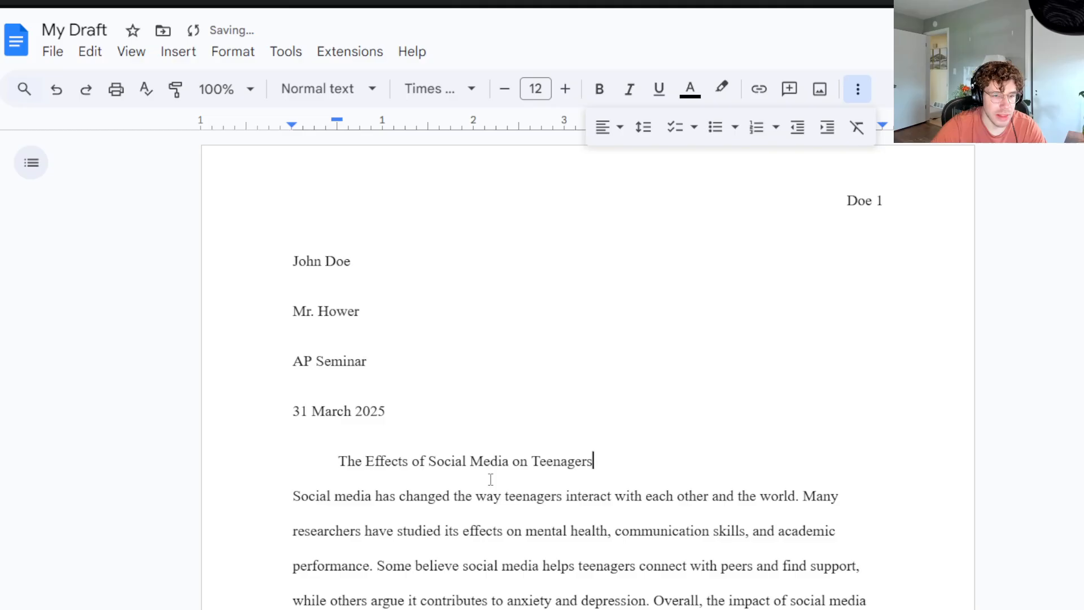
Add space after the title paragraph, and clear the spacing both before and after it
drag(631, 464, 269, 456)
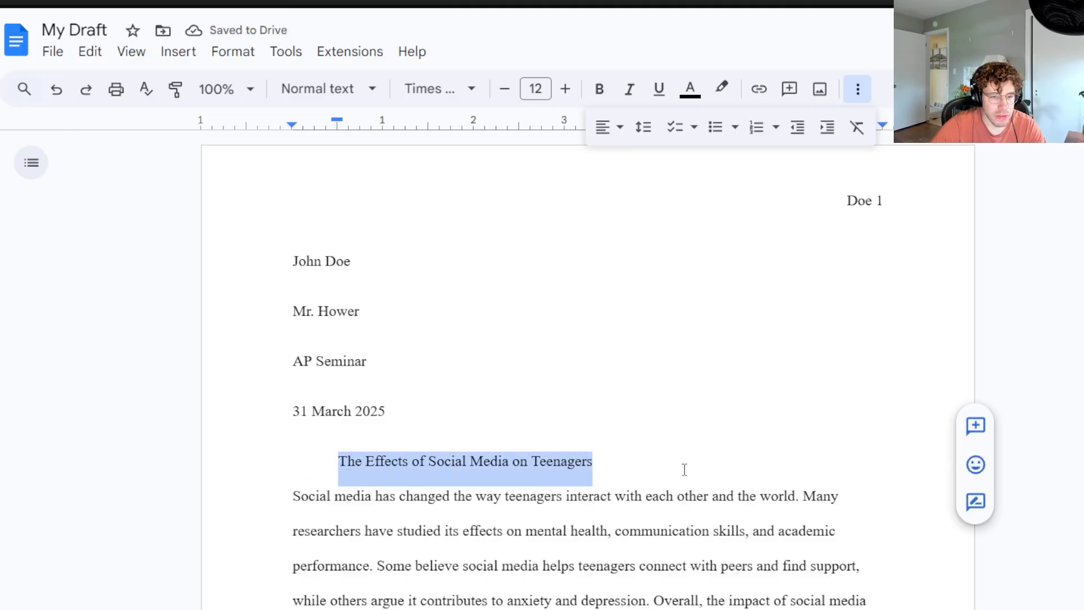
click(643, 126)
click(732, 333)
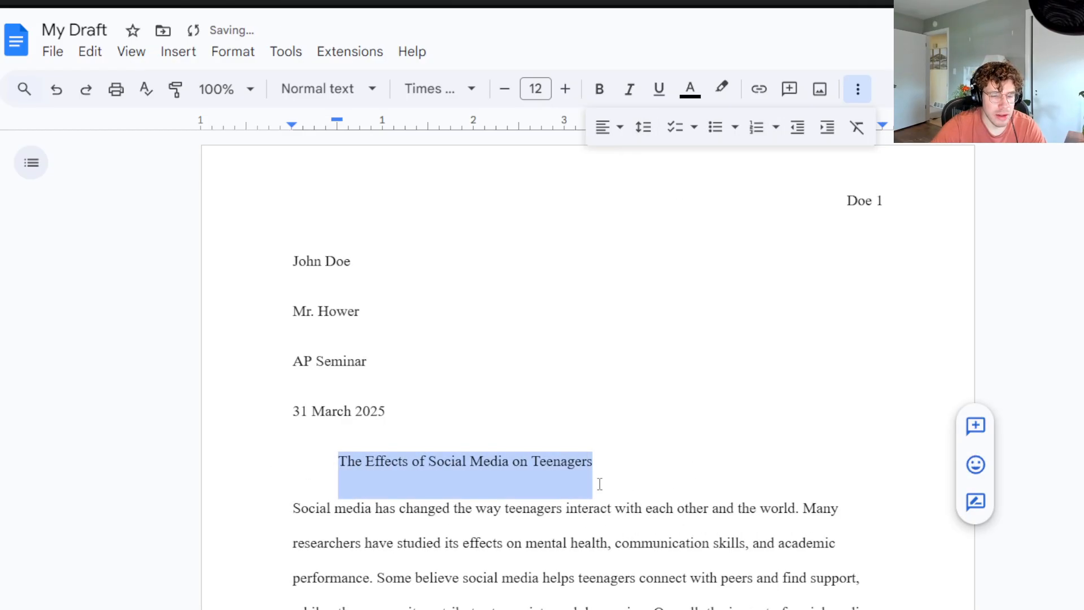
click(643, 126)
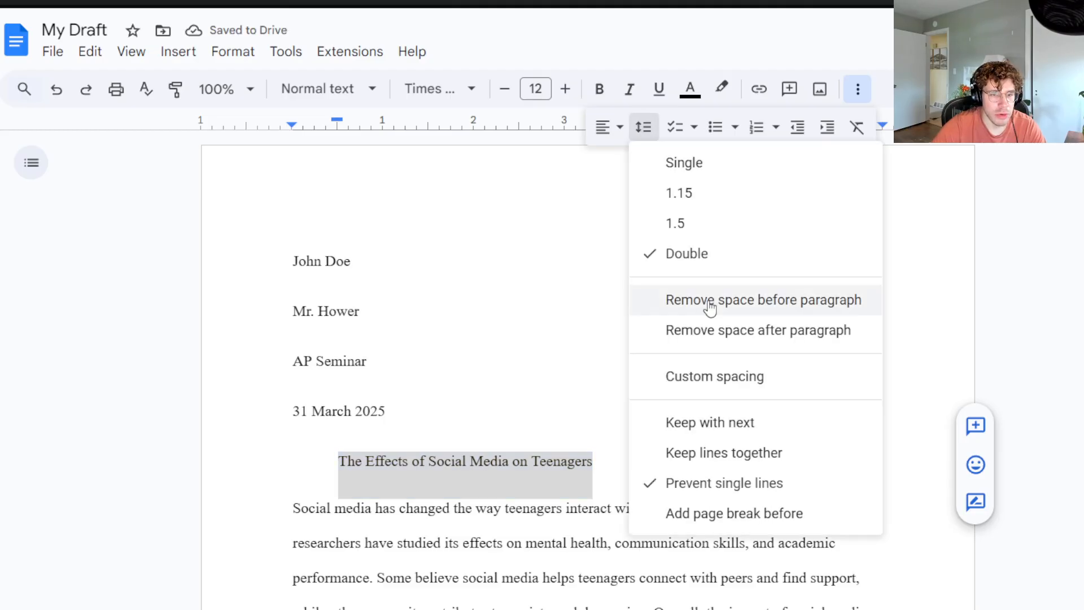
click(709, 304)
click(643, 126)
click(737, 330)
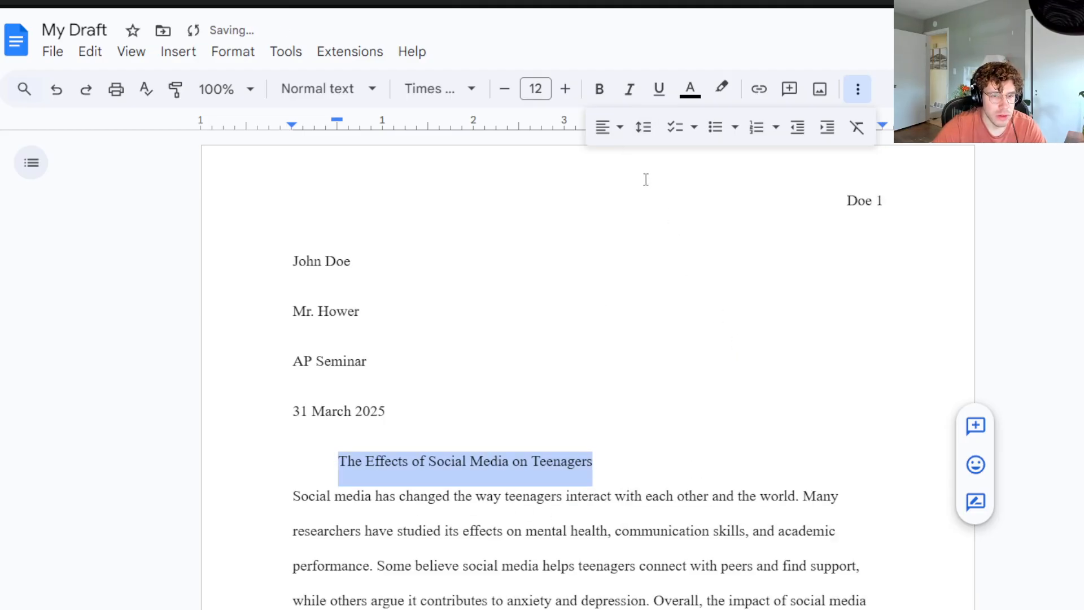
click(643, 127)
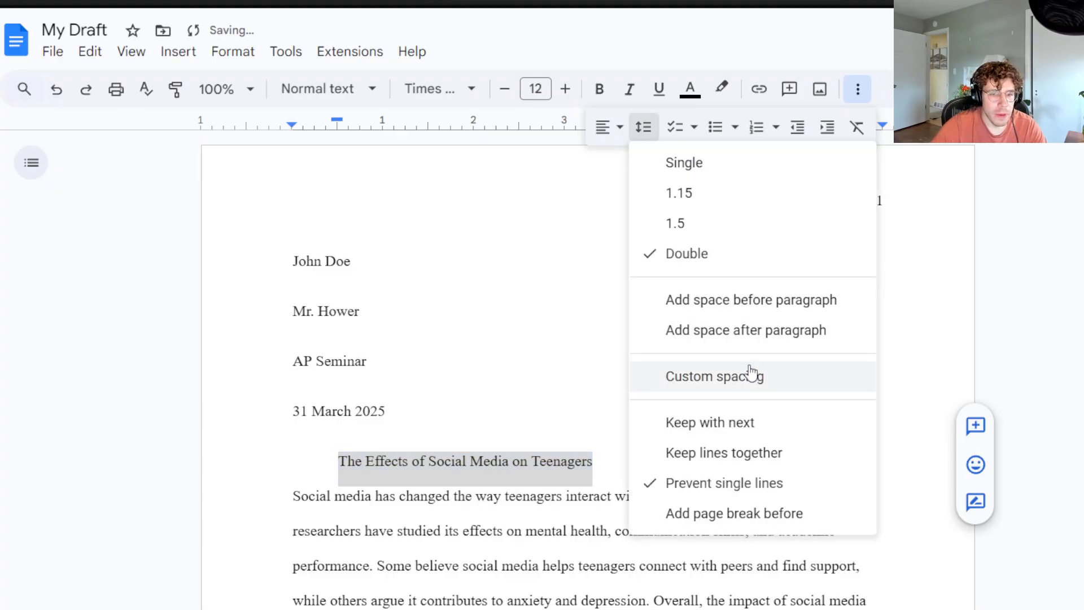
click(650, 313)
Clear the extra space before and after every paragraph in the whole document
key(ctrl+a)
click(642, 126)
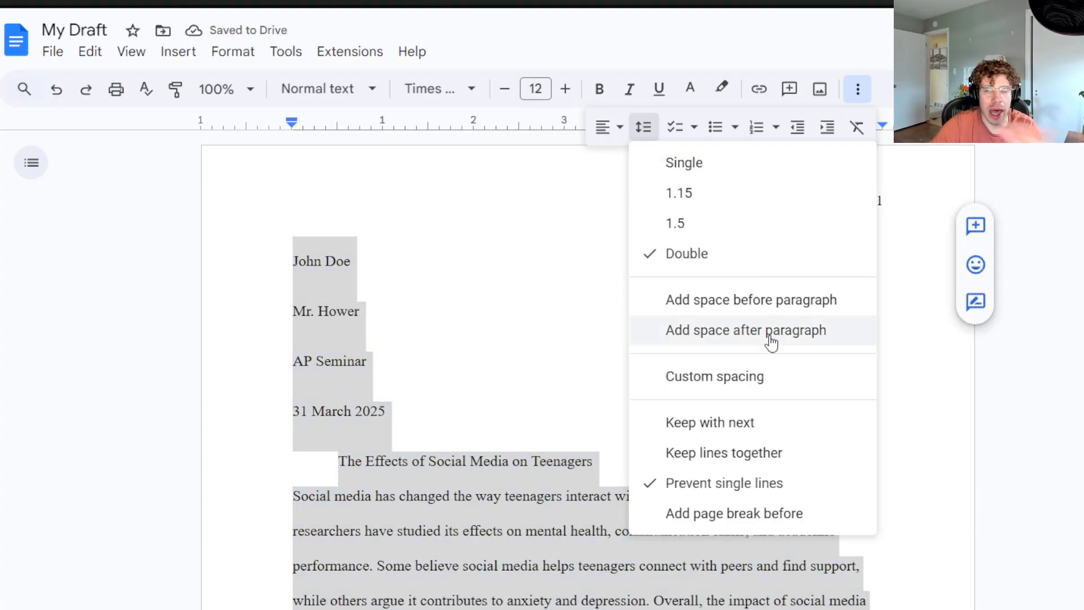
click(769, 330)
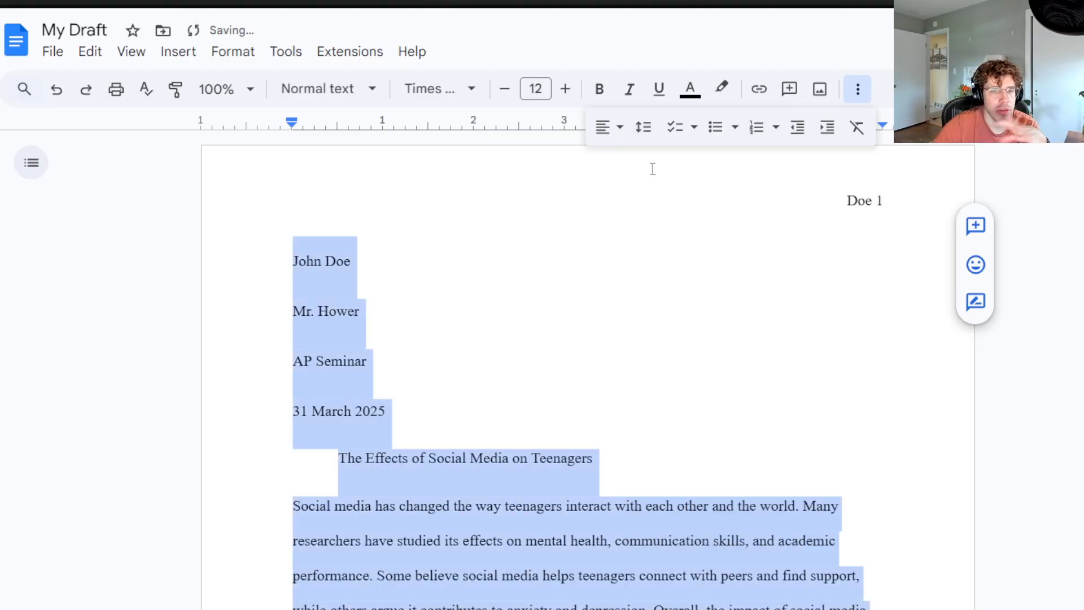
click(643, 126)
click(731, 333)
click(646, 132)
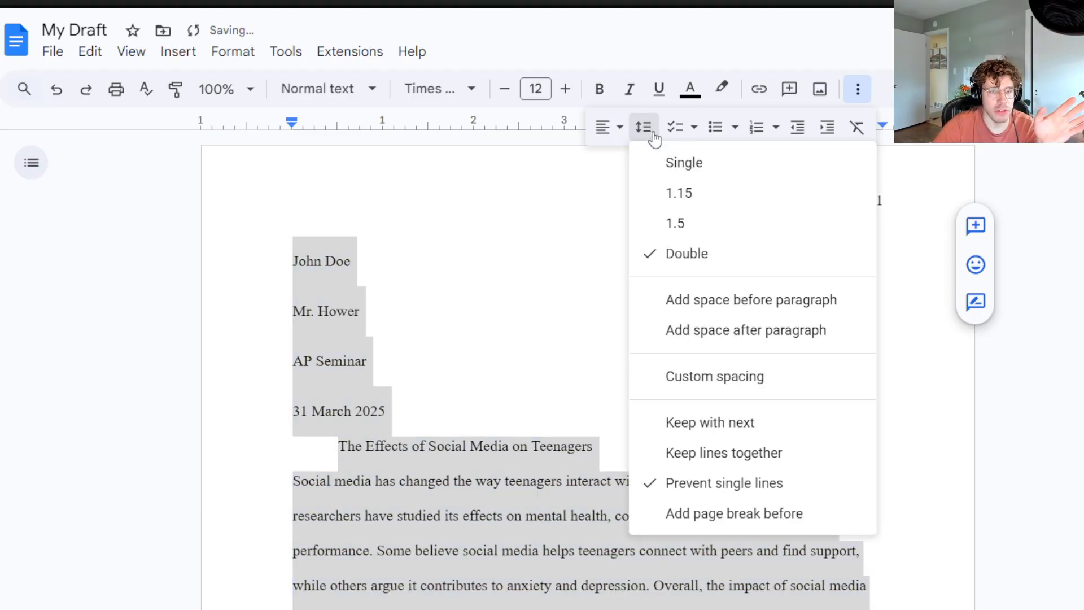
click(736, 302)
click(648, 134)
click(716, 301)
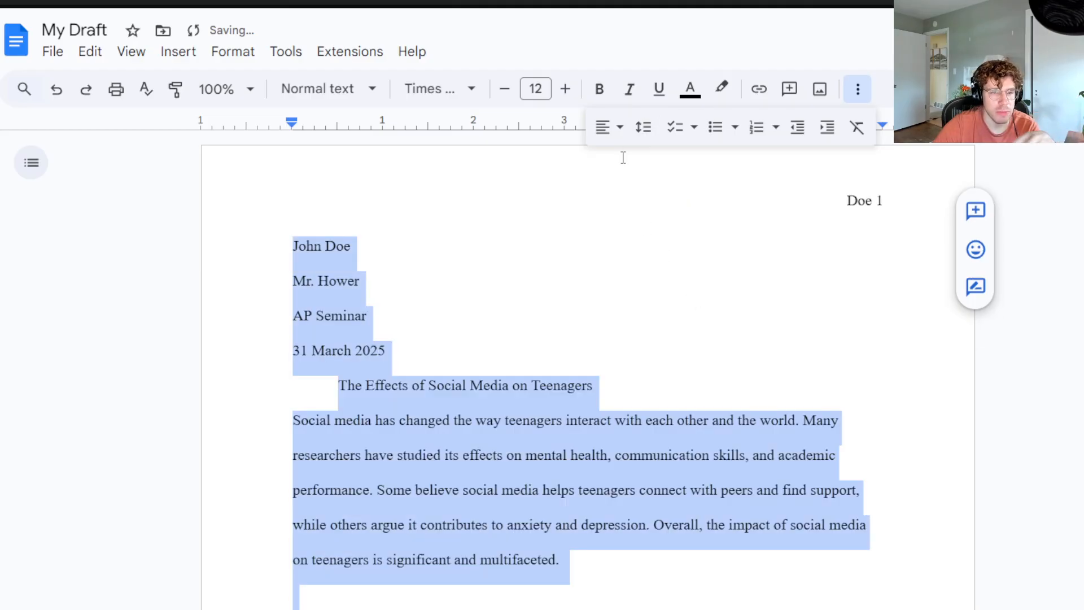
click(643, 126)
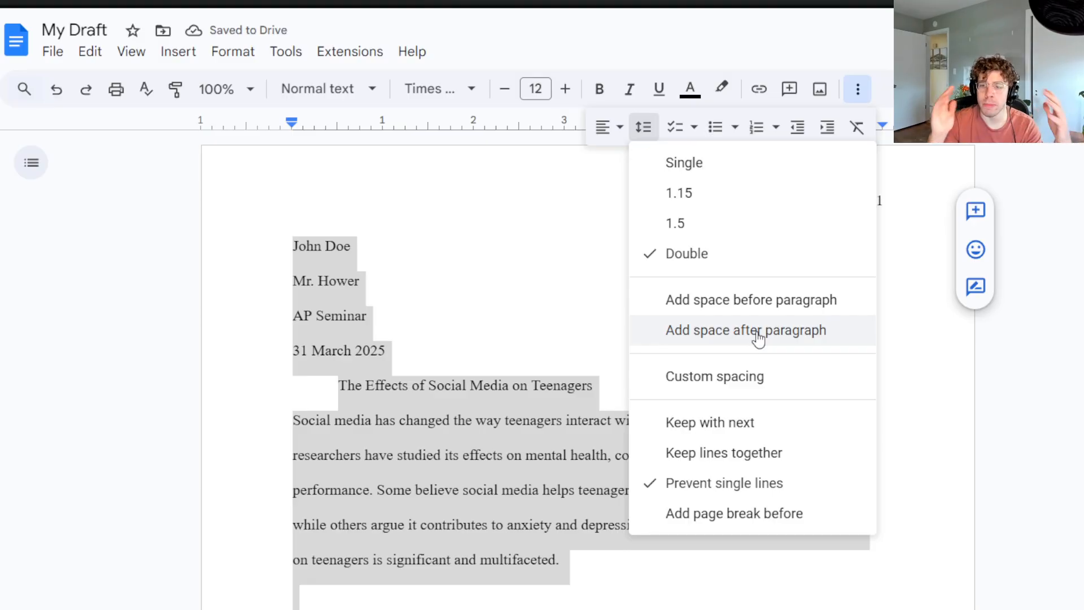
click(394, 279)
Remove the blank line between the first two body paragraphs and indent the first line of the opening paragraph
scroll(430, 387, down, 7)
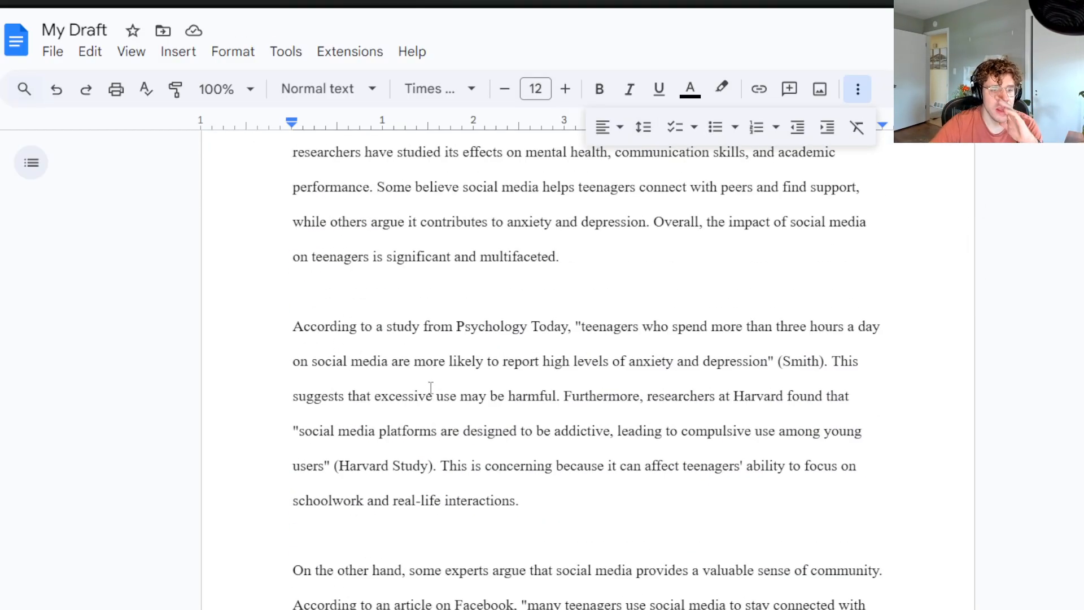
scroll(431, 387, up, 7)
scroll(638, 395, down, 15)
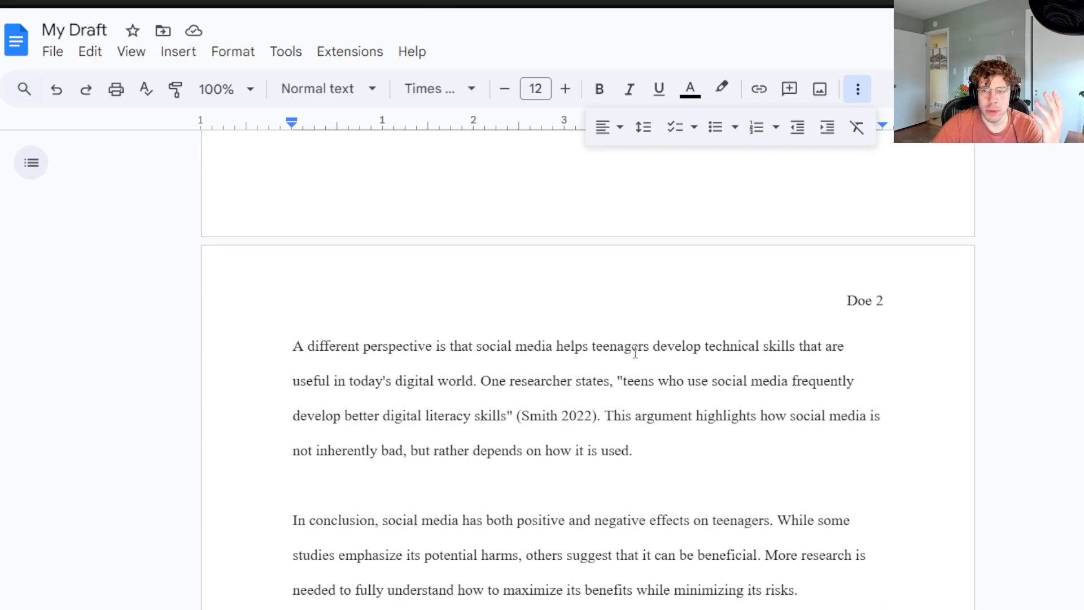
scroll(635, 353, up, 15)
scroll(568, 472, down, 1)
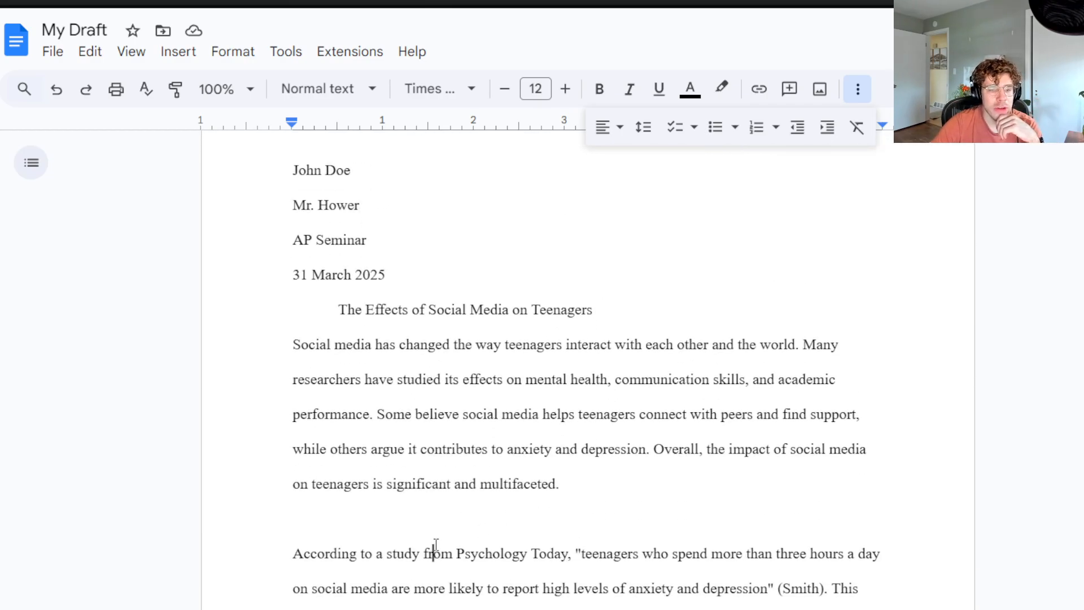
key(Up)
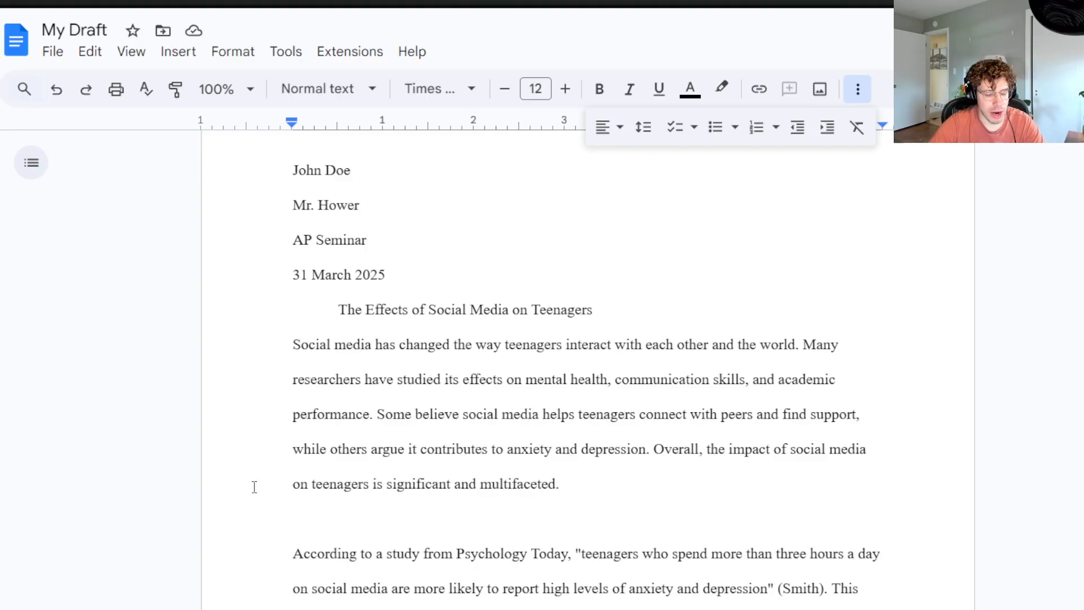
key(BackSpace)
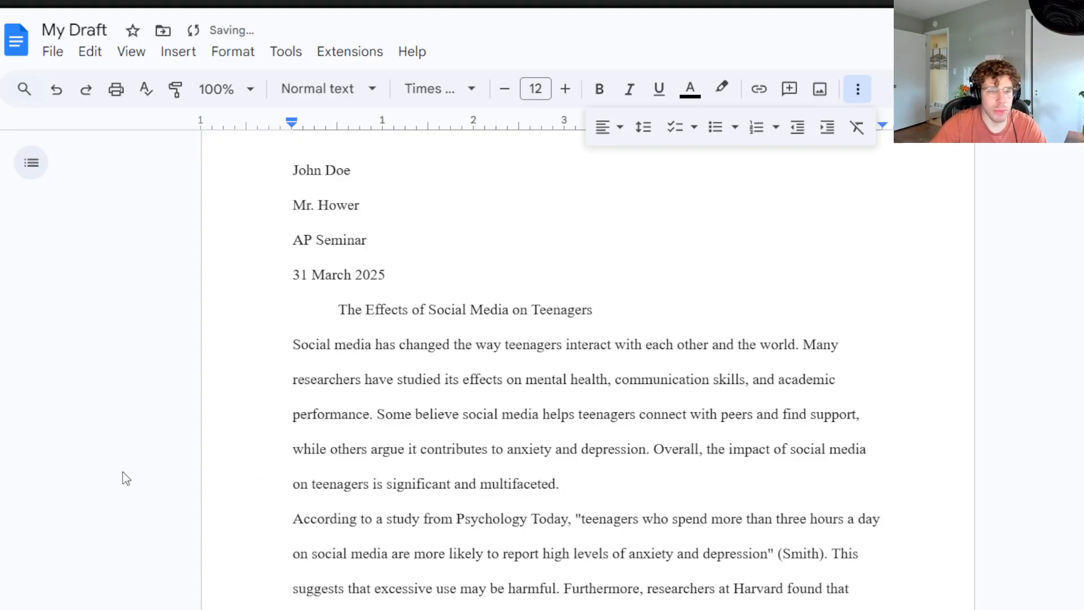
click(237, 356)
key(Tab)
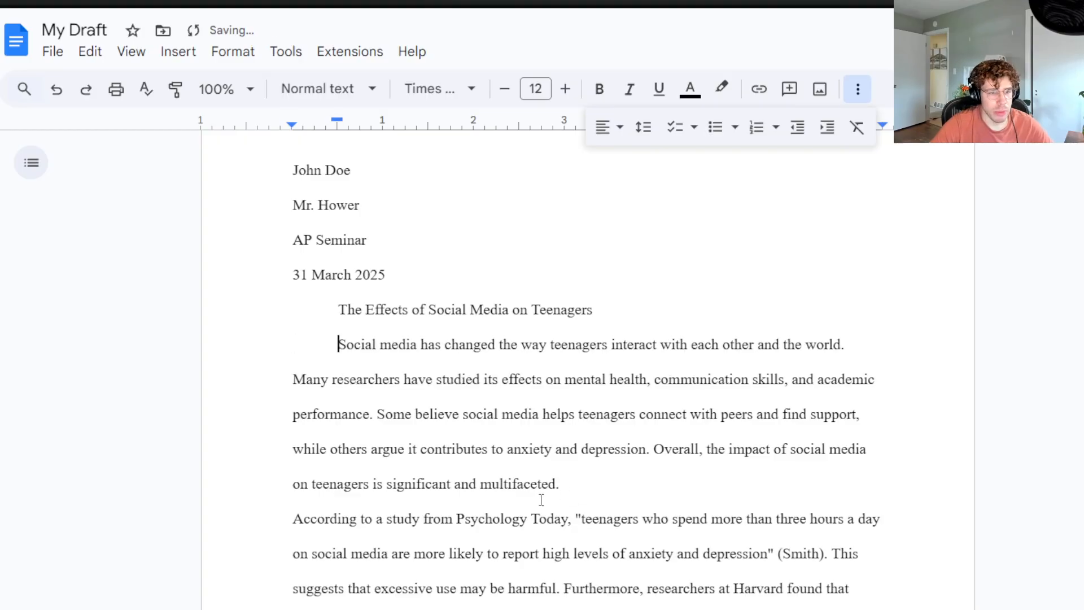
Indent the "According to a study" paragraph, then remove the blank line above the "On the other hand" paragraph and indent it
click(271, 522)
key(Tab)
scroll(316, 451, down, 7)
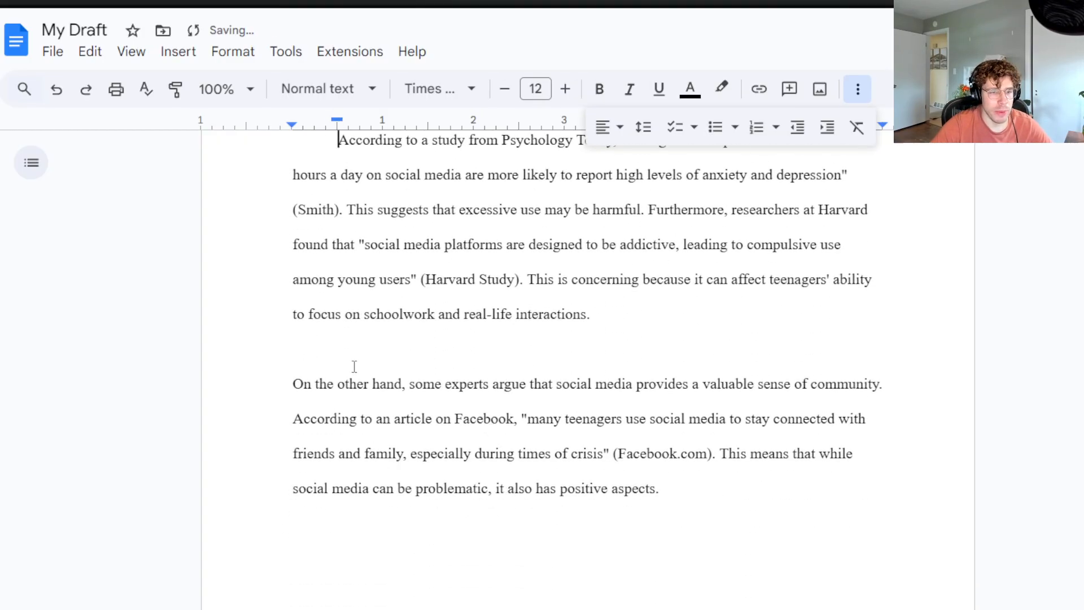
click(380, 360)
key(BackSpace)
Remove the blank line above the "A different perspective" paragraph and indent its first line
click(407, 485)
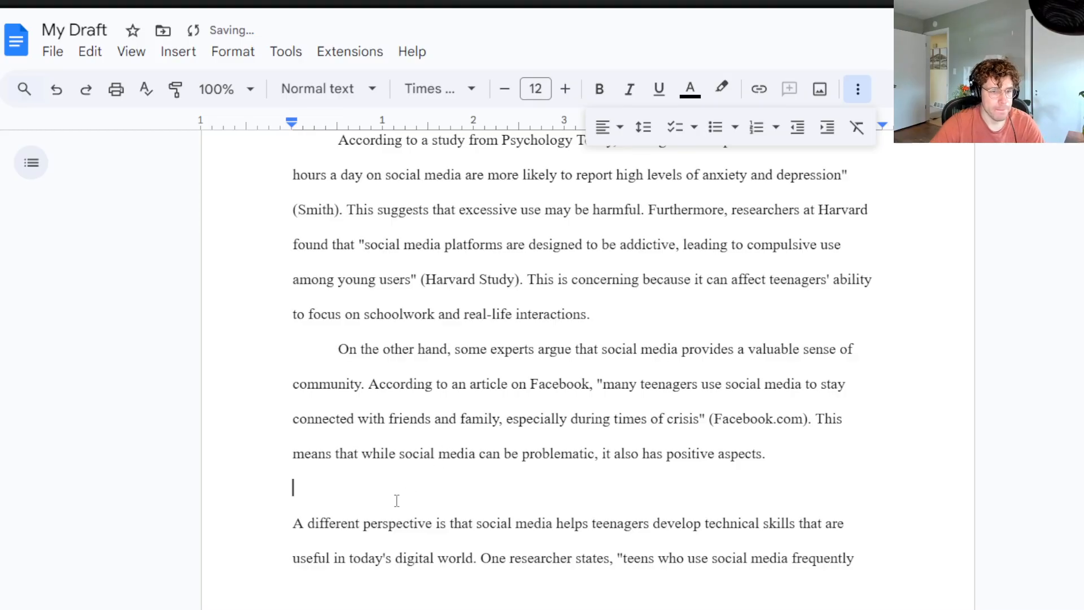
key(BackSpace)
key(Right)
key(Tab)
Remove the blank line above the "In conclusion" paragraph and indent its first line
scroll(487, 438, down, 5)
scroll(488, 439, down, 1)
click(305, 421)
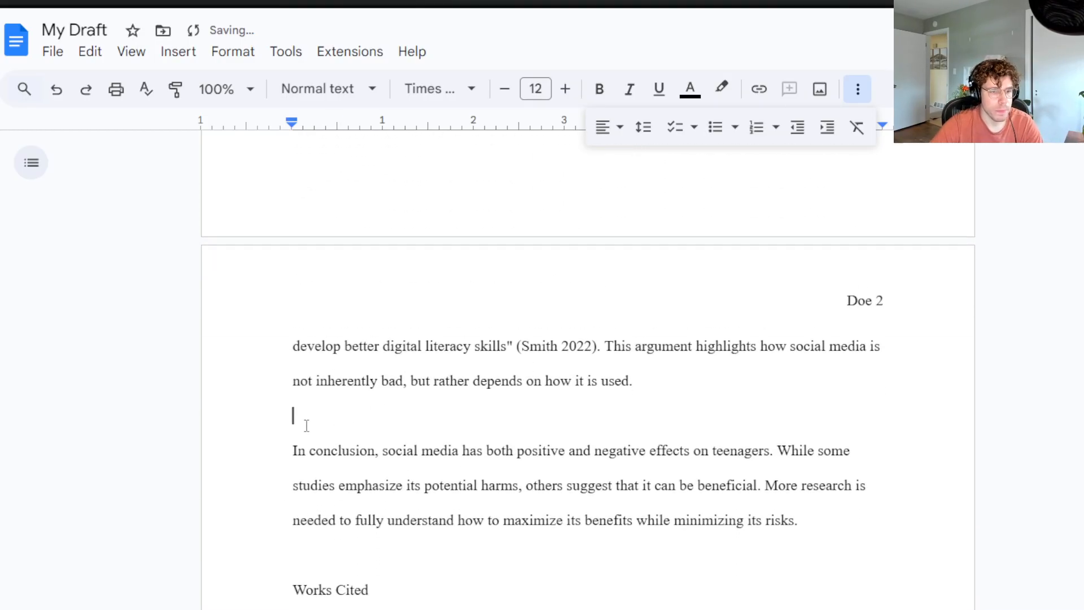
key(BackSpace)
key(Right)
key(Tab)
click(342, 522)
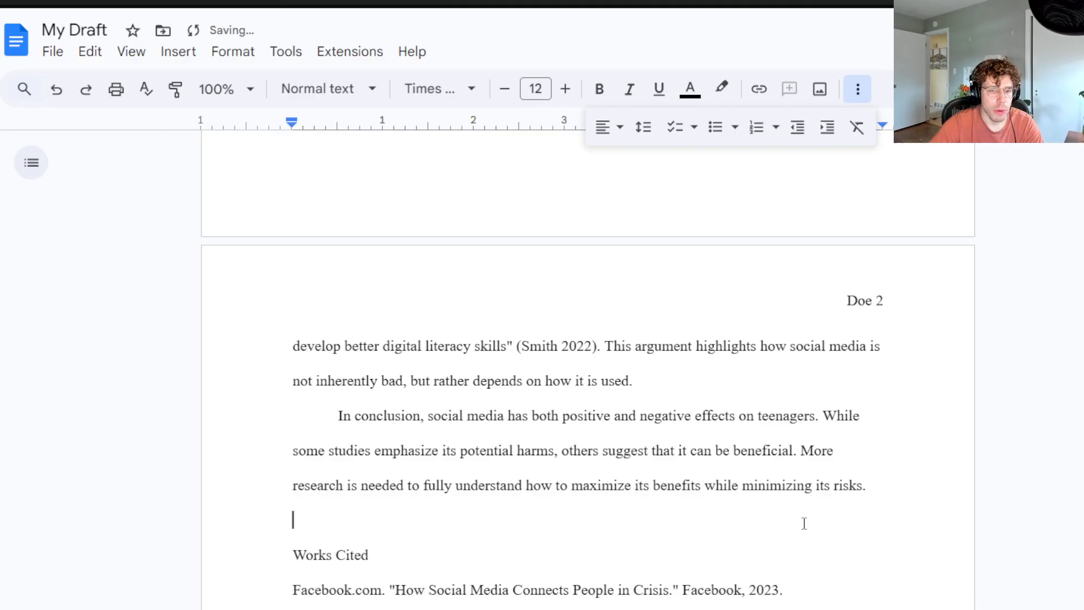
Remove the first-line indent from the essay title and center the title
scroll(804, 523, up, 15)
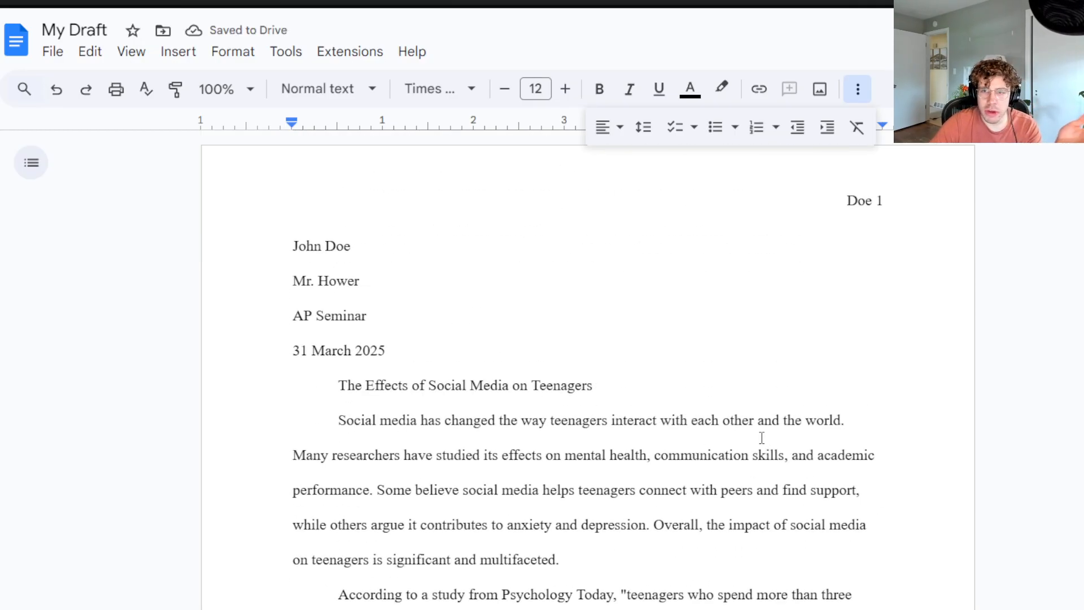
click(303, 385)
click(671, 393)
triple_click(683, 400)
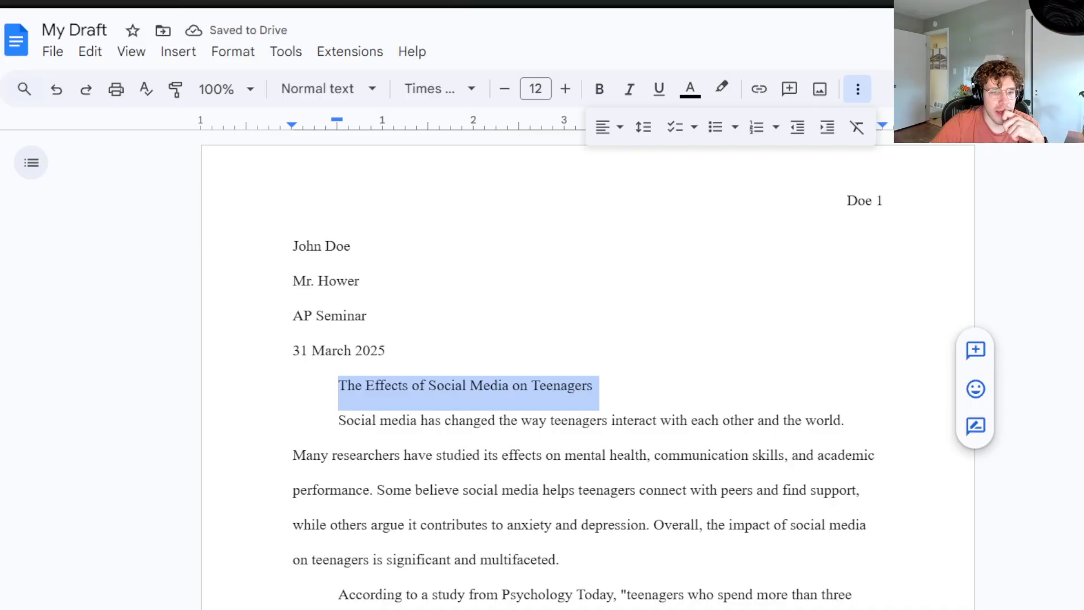
click(302, 384)
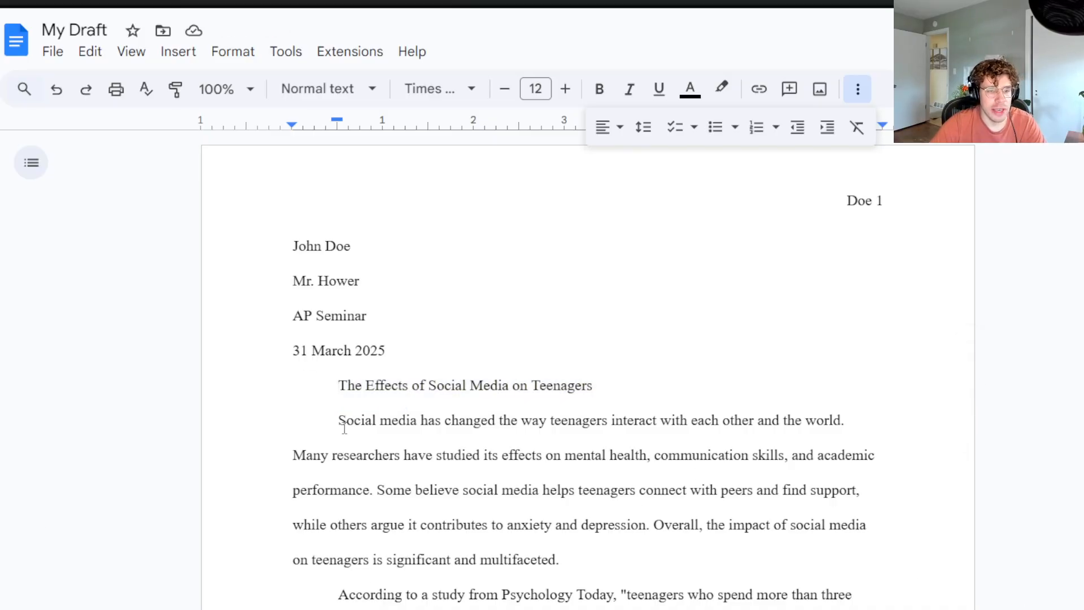
key(BackSpace)
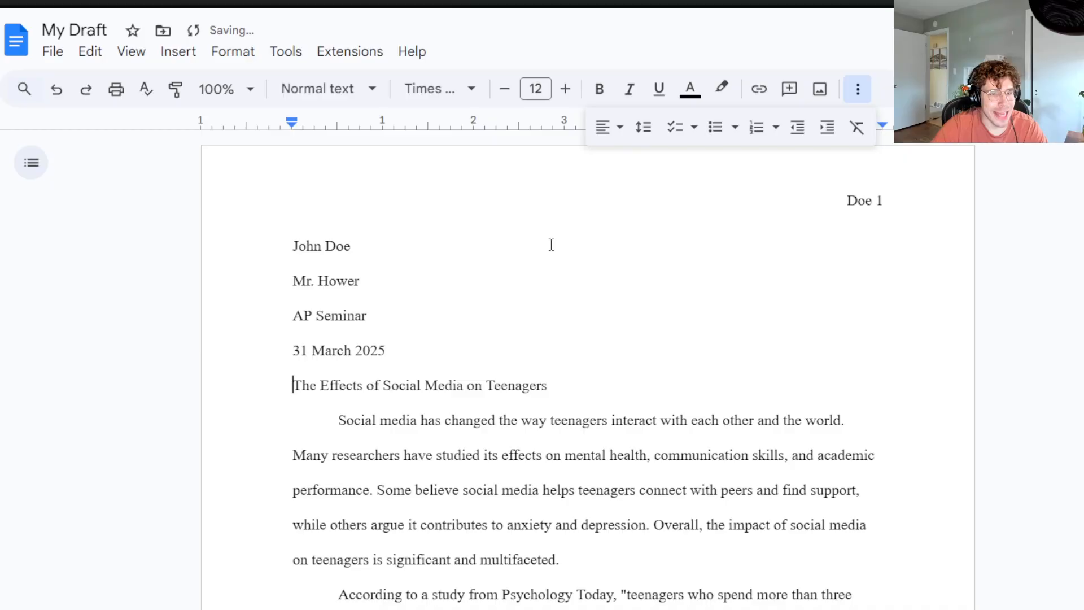
click(619, 126)
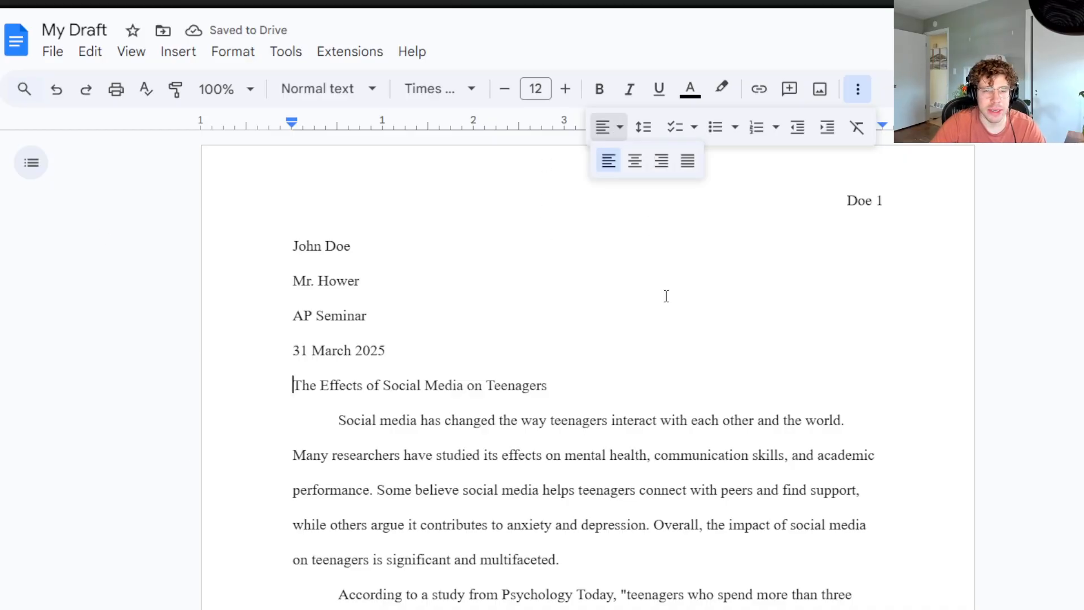
click(638, 169)
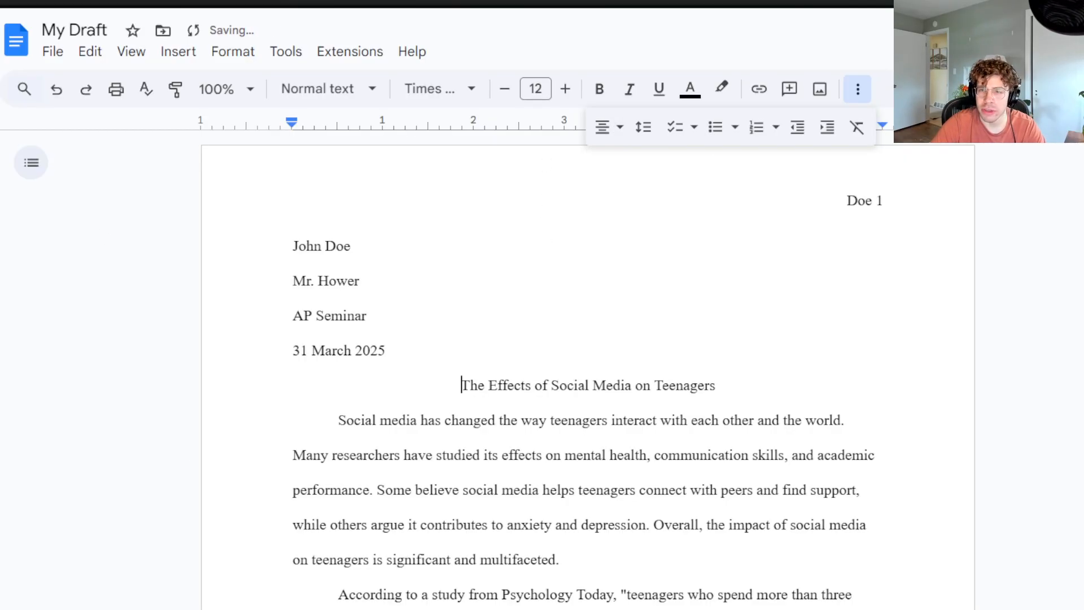
Left-align the title, restore its first-line indent, and try centering it with the indent in place
click(618, 128)
click(603, 163)
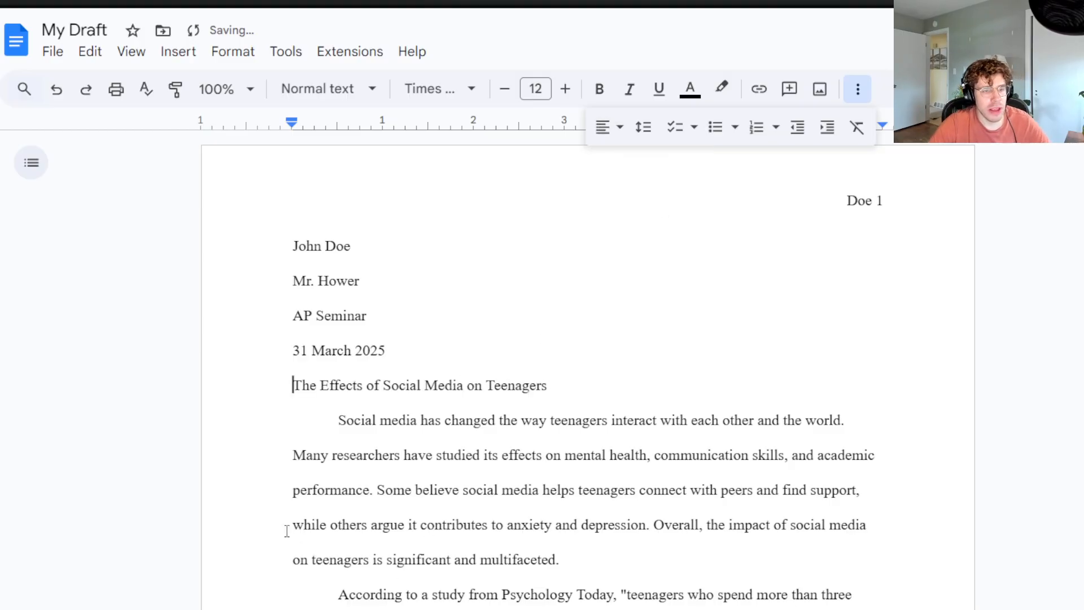
click(605, 128)
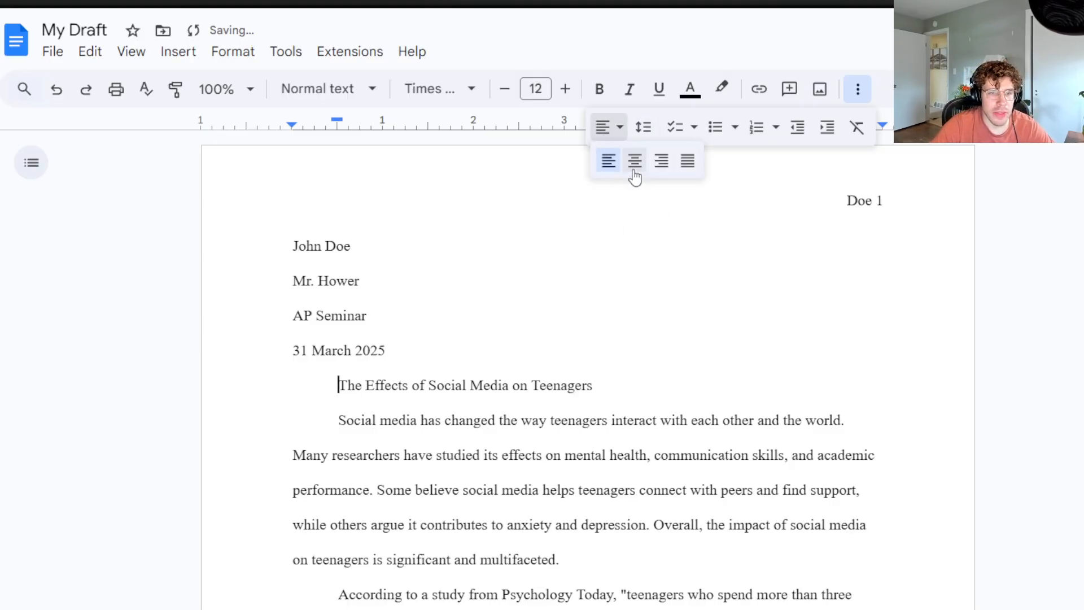
click(634, 165)
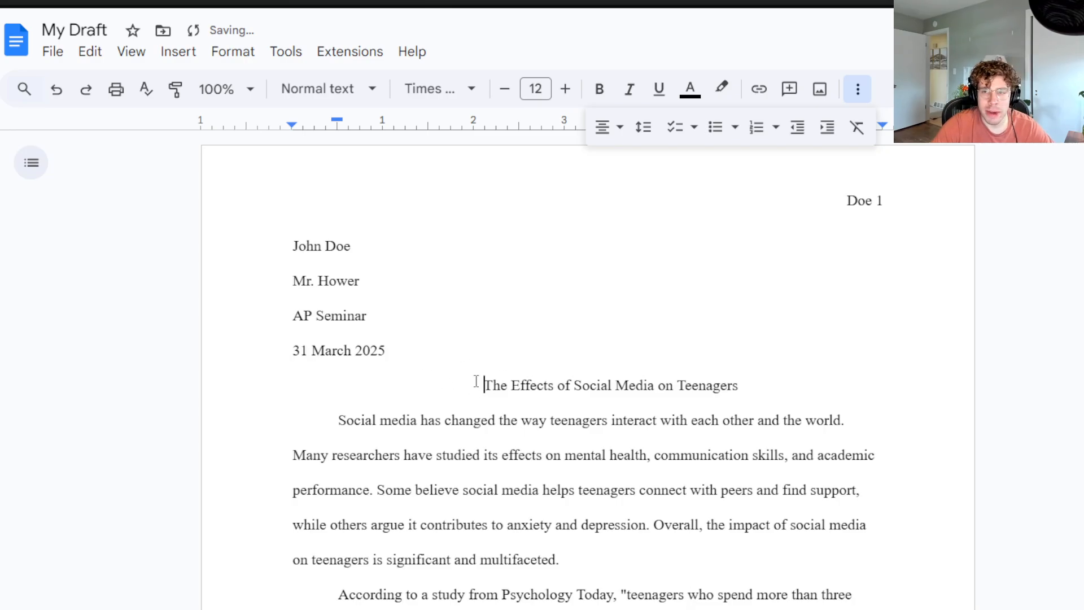
click(607, 128)
click(610, 164)
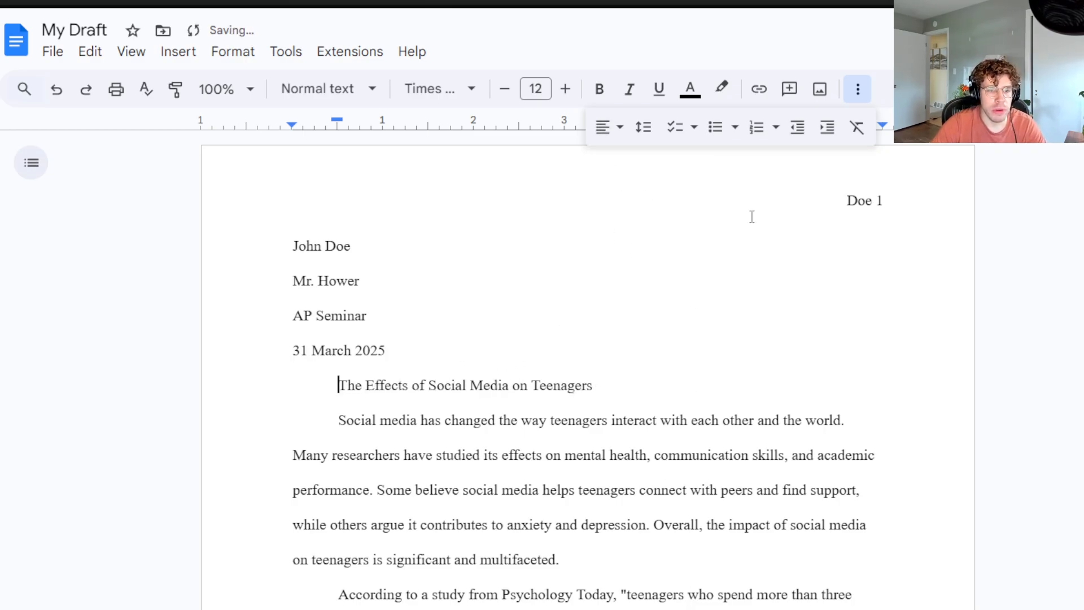
Clear the title's first-line indent and center the title again without it
key(BackSpace)
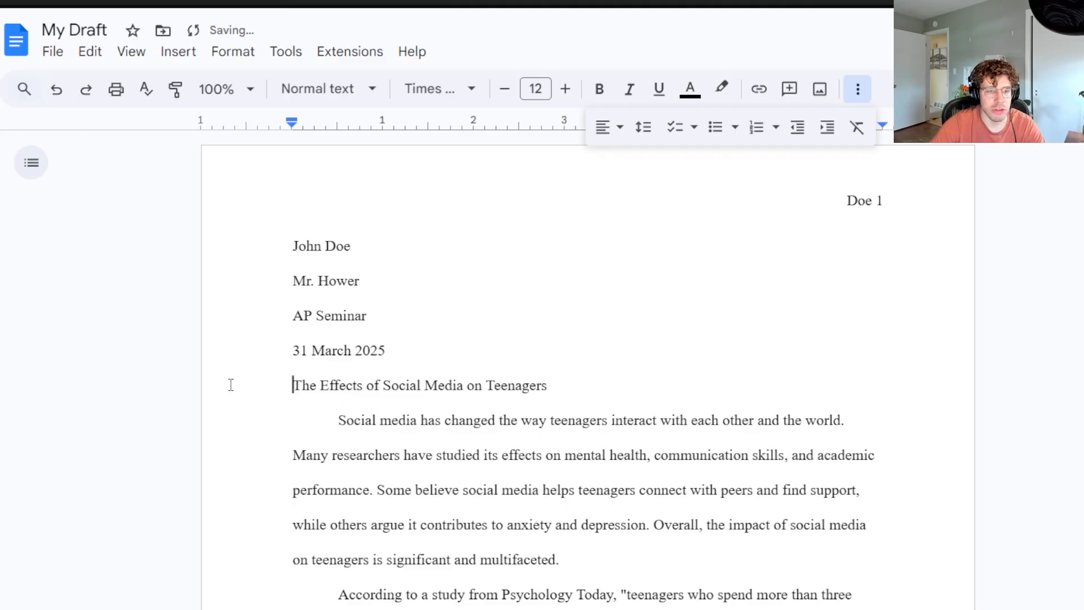
click(603, 127)
click(634, 161)
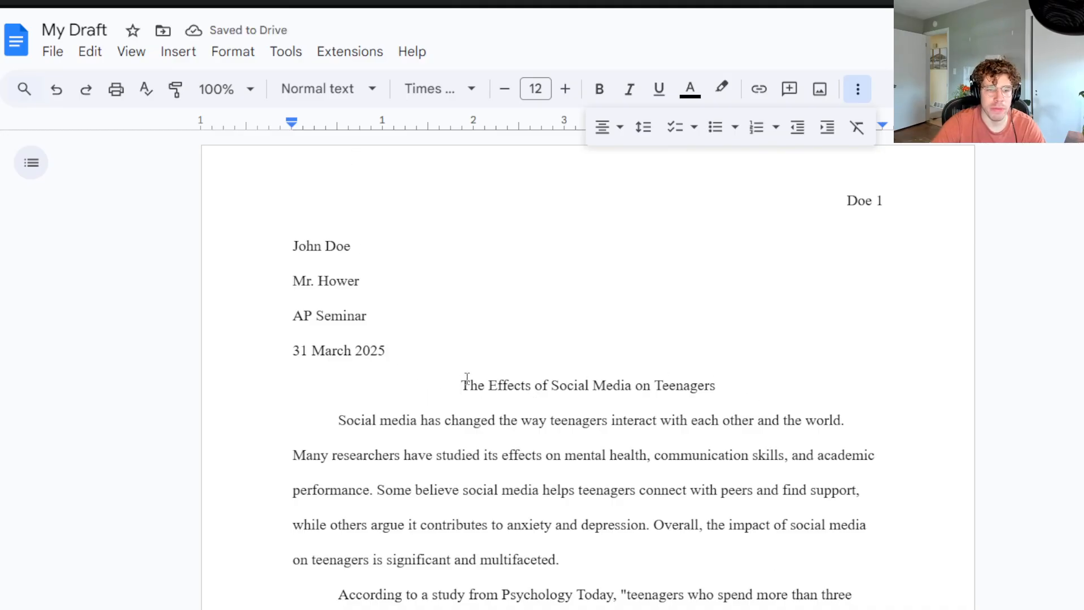
drag(463, 383, 719, 382)
click(845, 594)
Add a left-aligned, bold "Introduction" heading on a new line between the title and the opening paragraph
scroll(380, 364, down, 2)
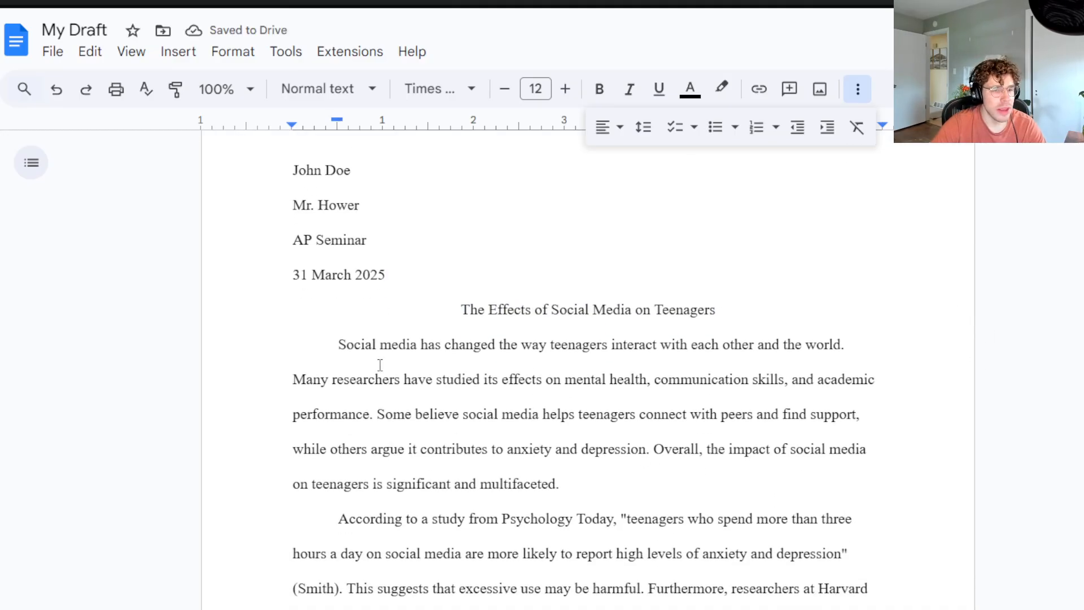
scroll(403, 257, down, 4)
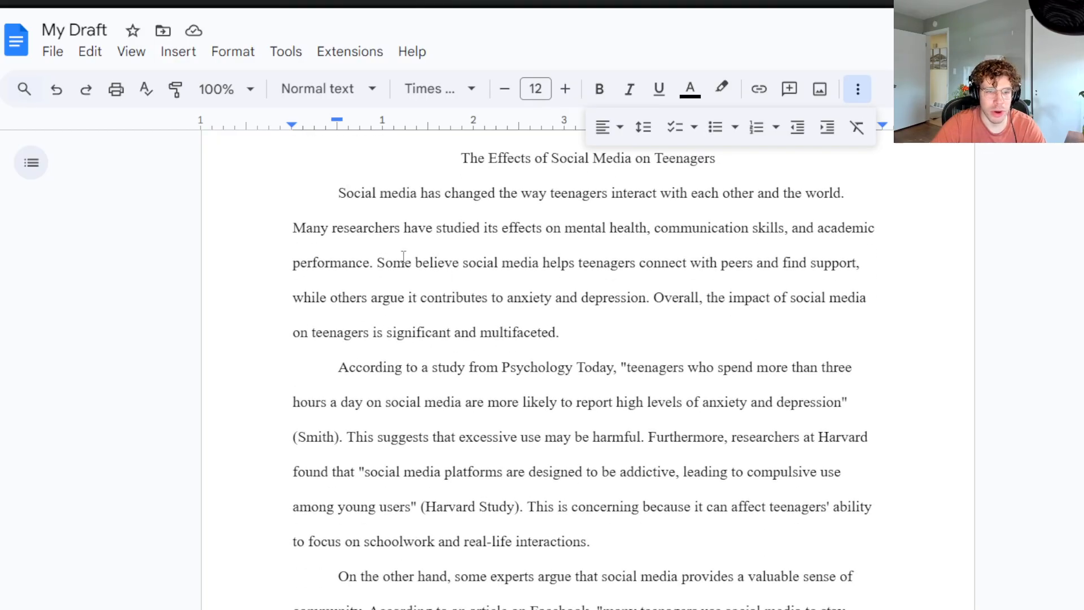
scroll(305, 437, up, 3)
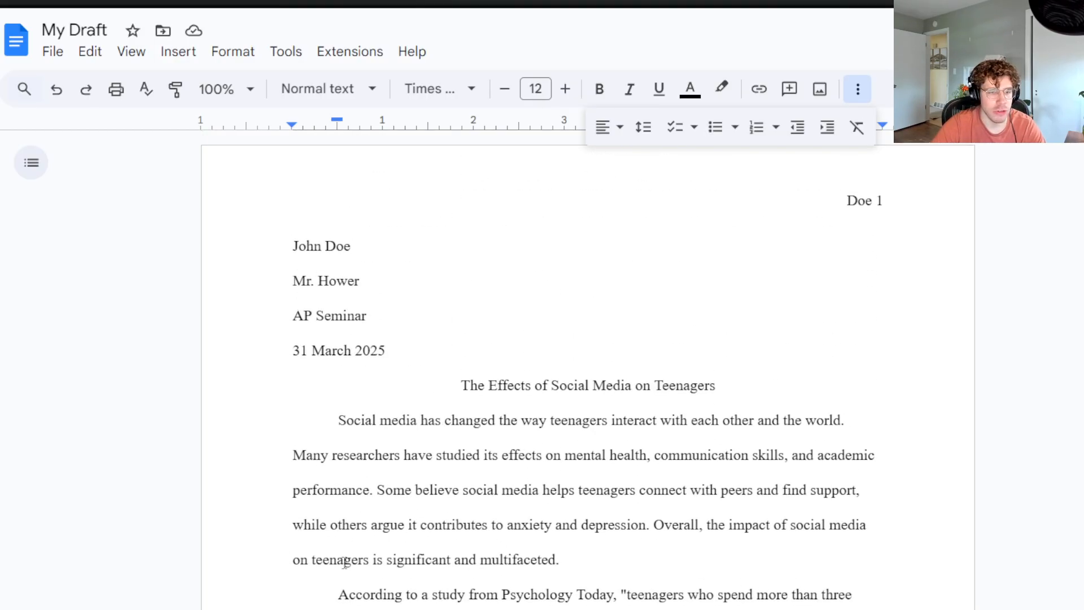
key(Up)
click(728, 402)
key(Return)
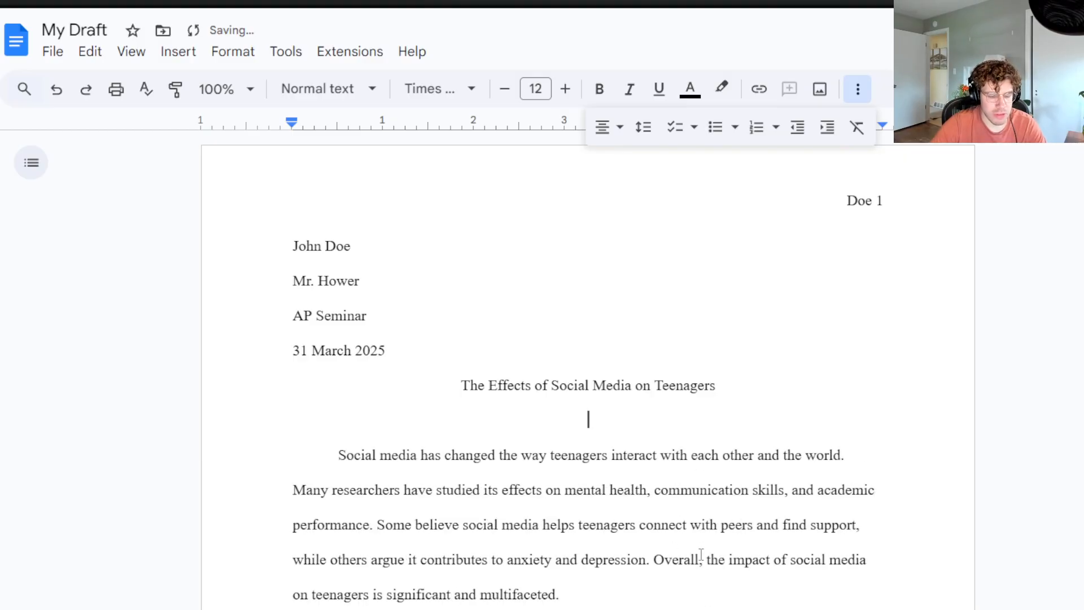
key(ctrl+shift+l)
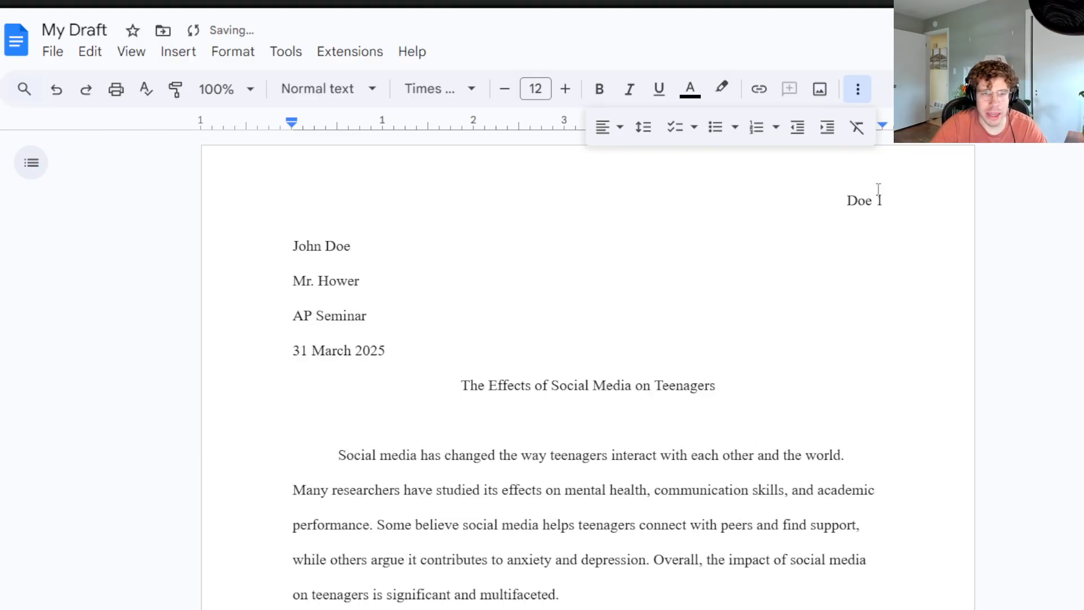
key(ctrl+b)
text(Introdu)
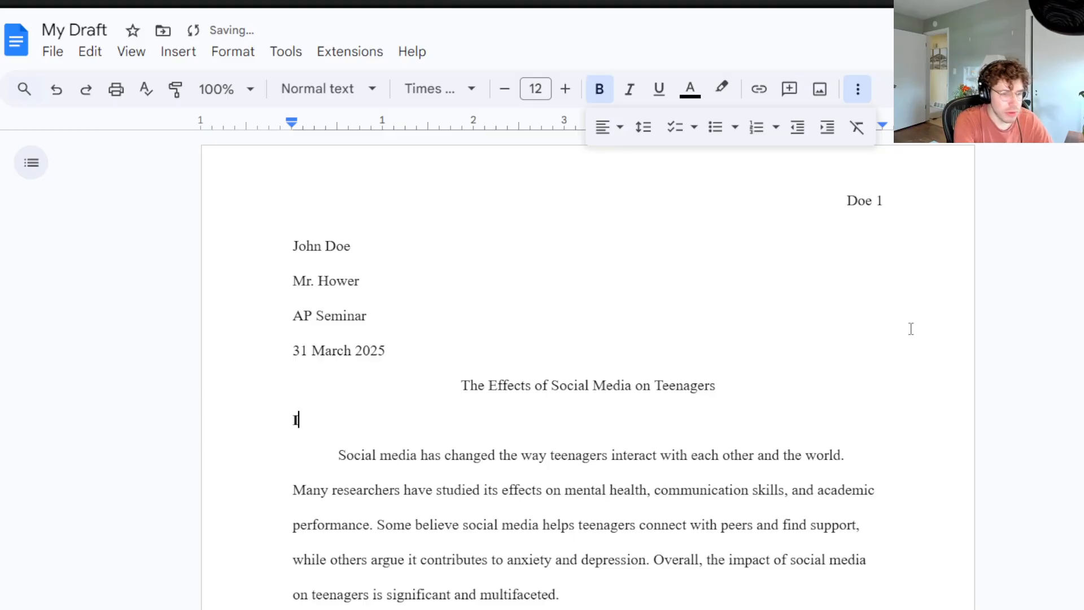
key(BackSpace)
key(BackSpace)
text(duction)
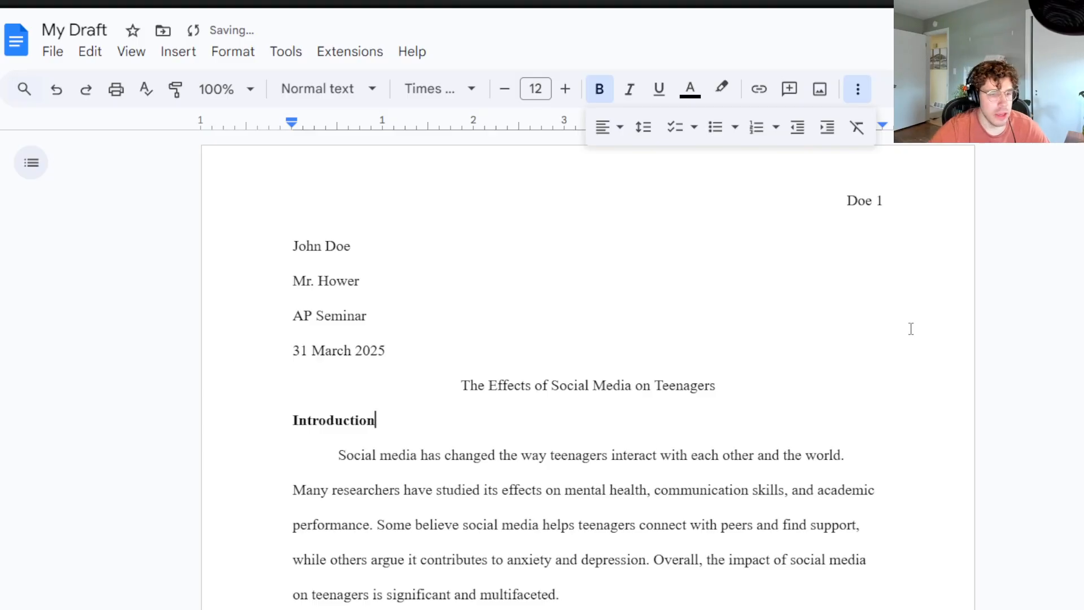
Add an unindented bold heading "Social Media and Peer Interactions" above the "According to a study" paragraph
click(568, 336)
scroll(592, 431, down, 3)
click(596, 435)
key(Return)
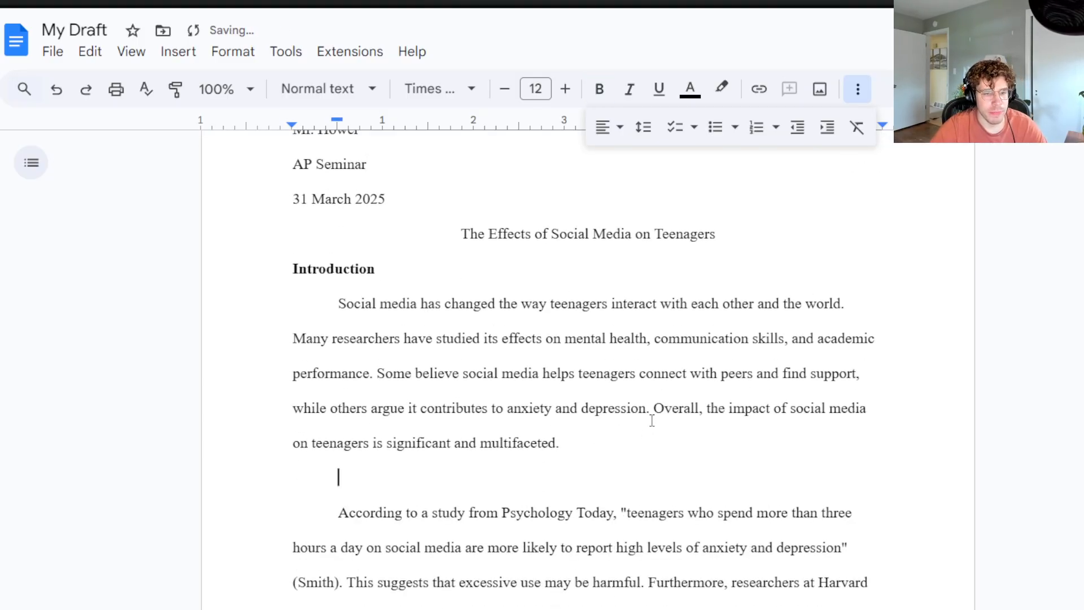
key(BackSpace)
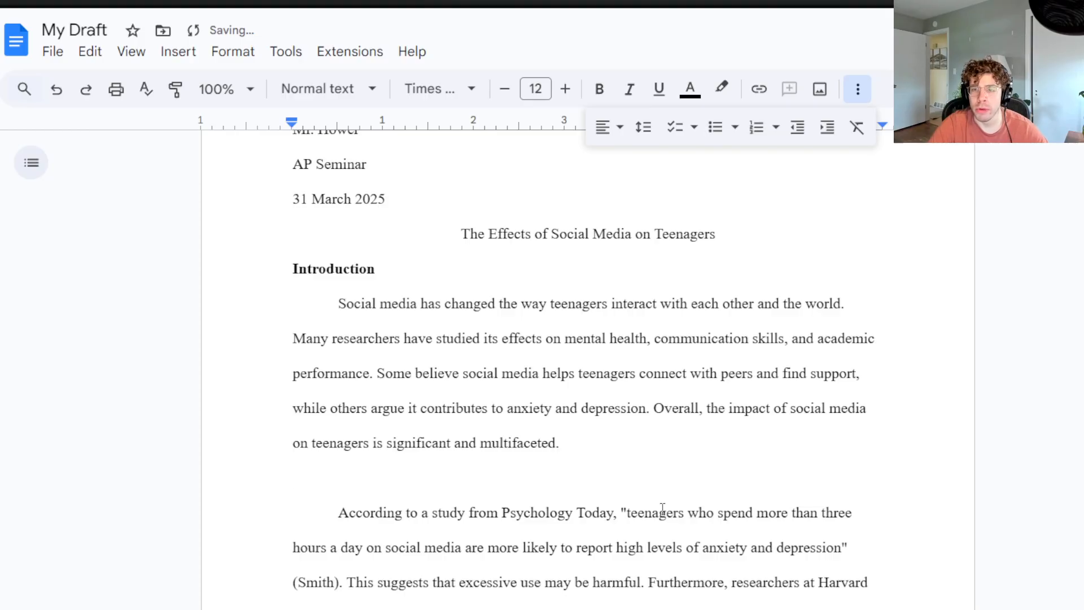
key(ctrl+b)
text(C)
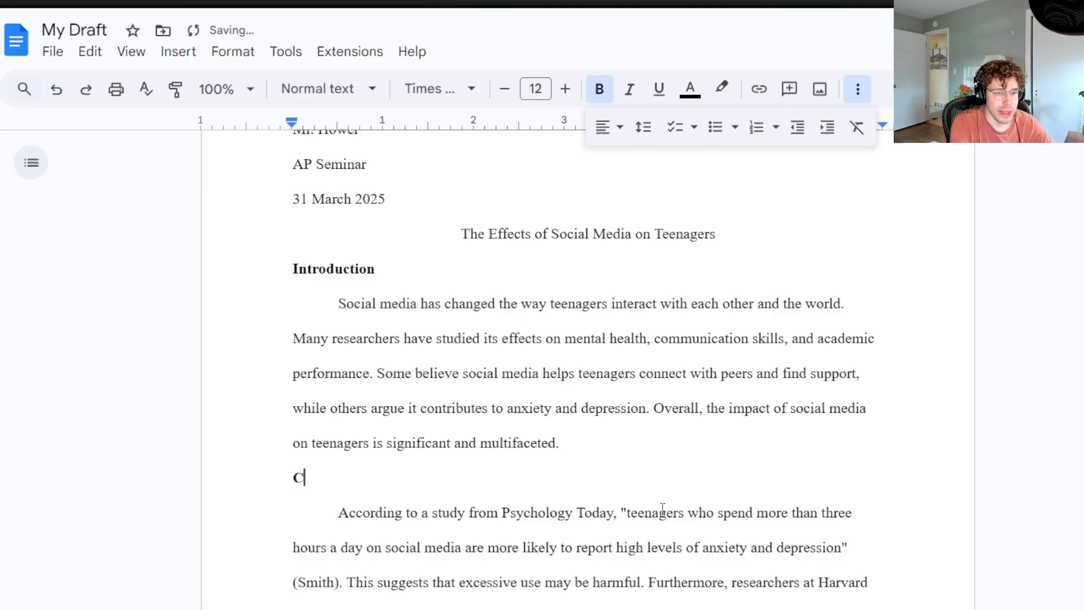
key(BackSpace)
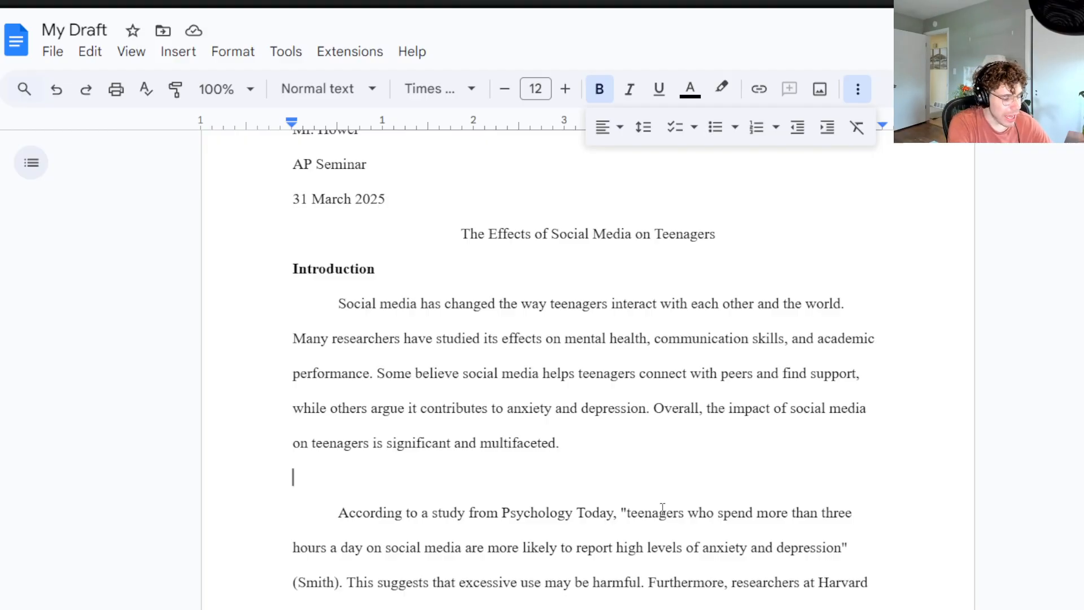
text(Social )
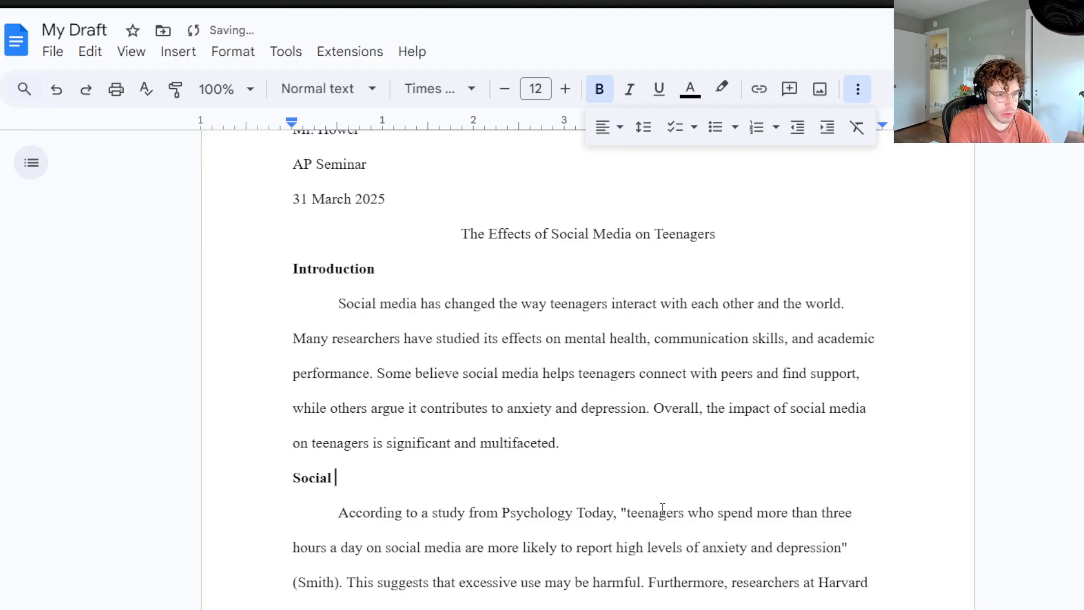
text(Media and Peer Interactions)
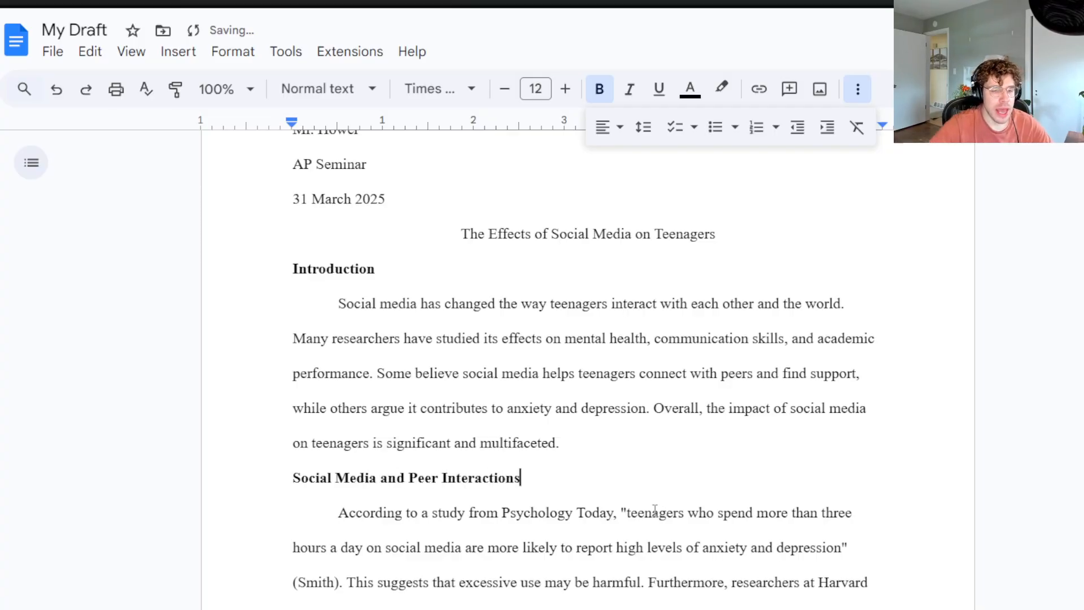
scroll(654, 511, down, 4)
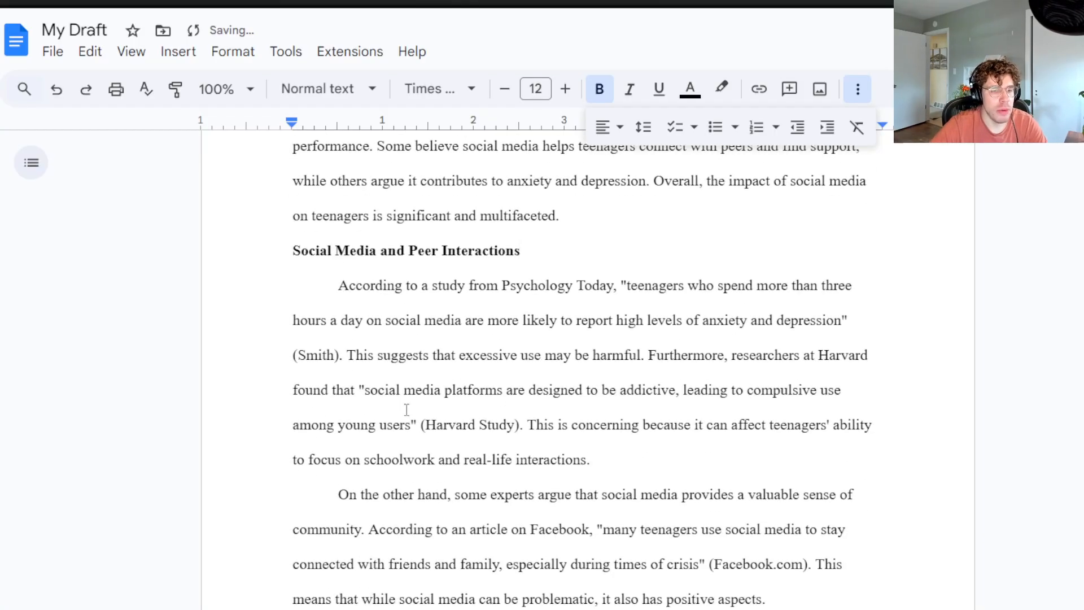
drag(292, 250, 672, 467)
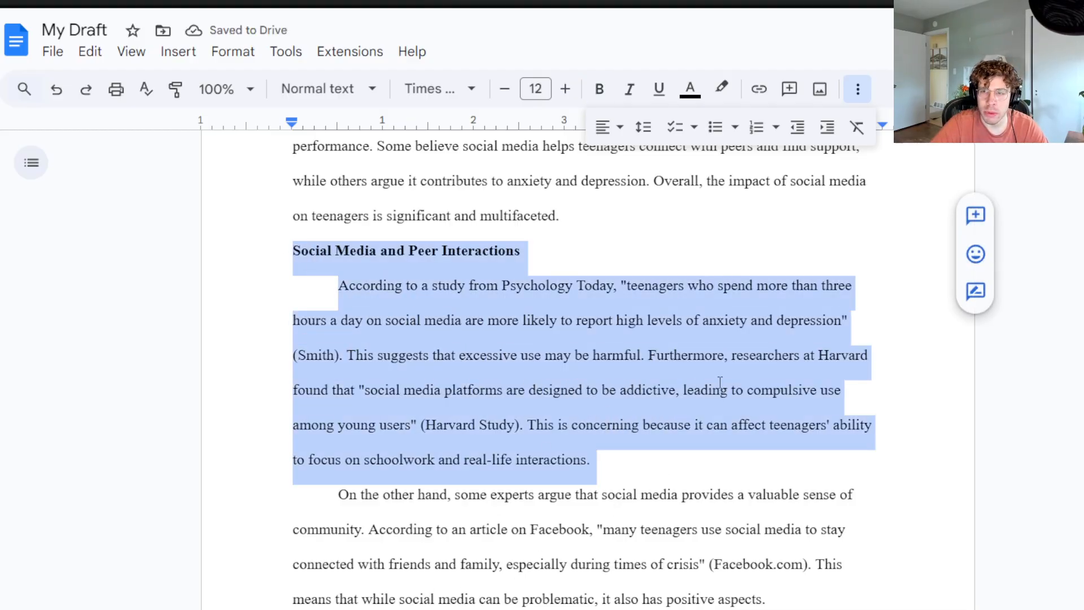
click(749, 358)
drag(525, 254, 184, 262)
click(568, 389)
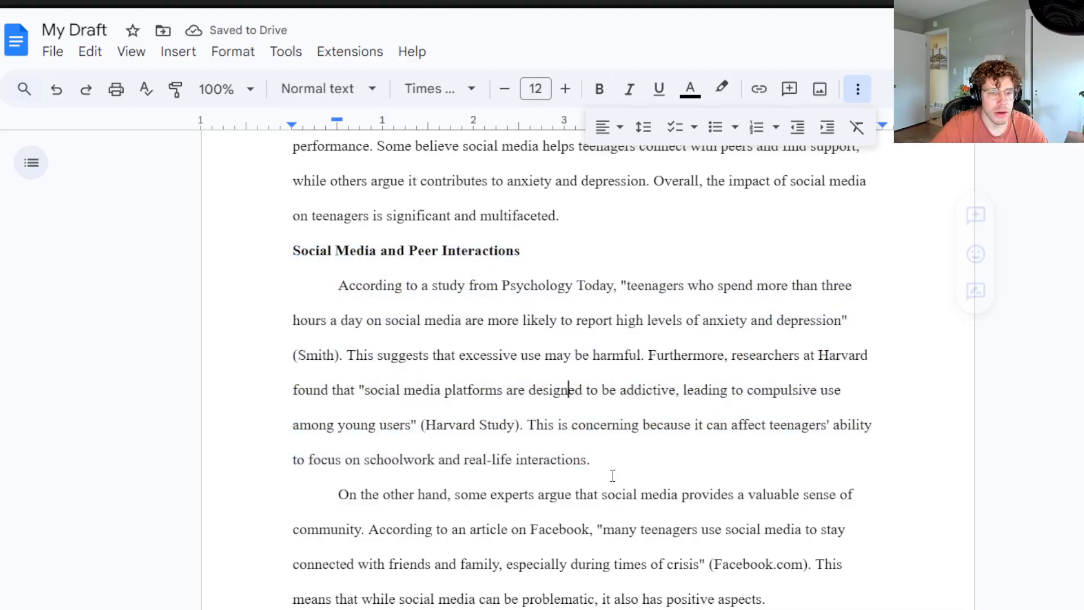
drag(604, 468, 324, 292)
Add an unindented bold heading "Body Paragraph 2" on a new line above the "On the other hand" paragraph
click(620, 466)
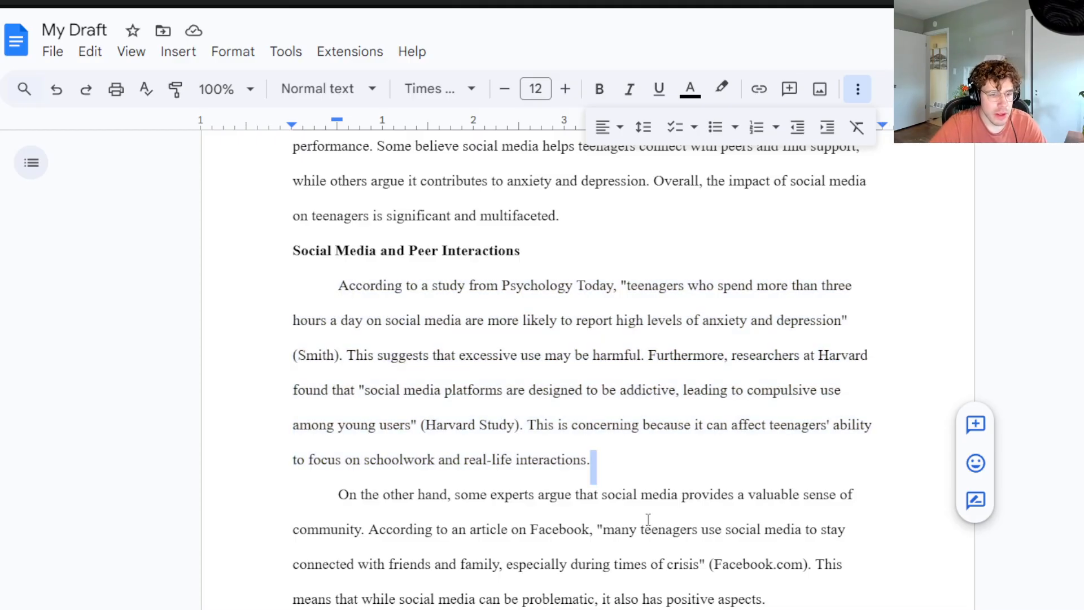
key(Return)
key(BackSpace)
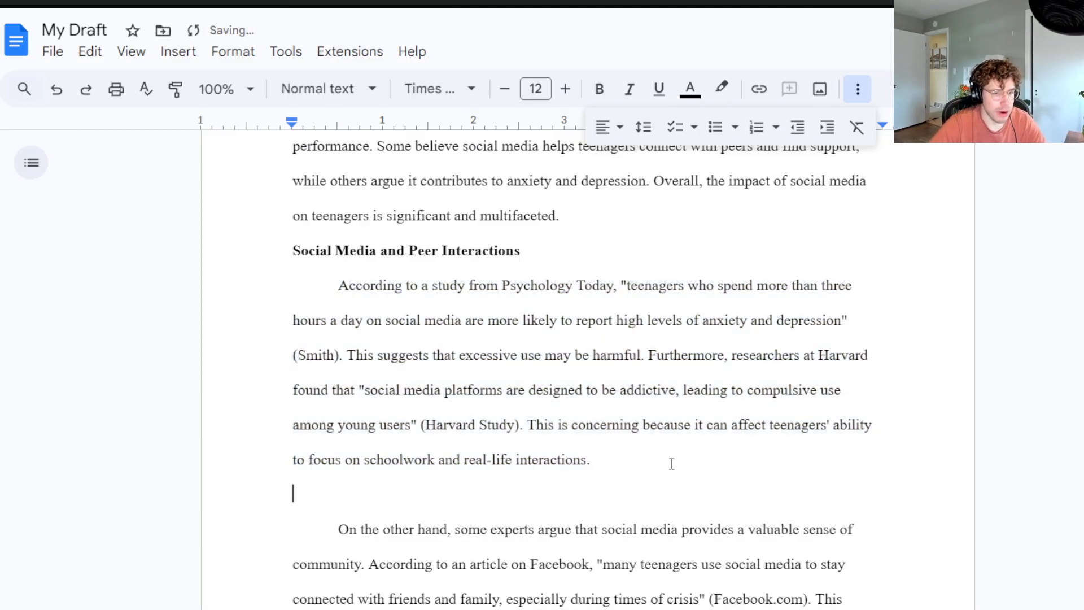
key(ctrl+b)
text(Body Parag)
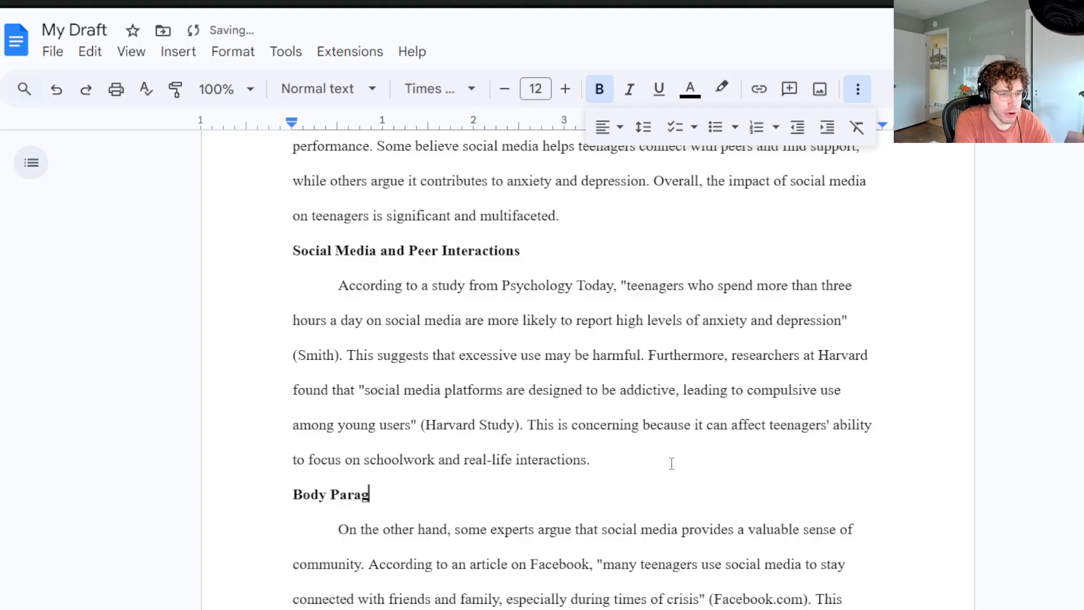
text(raph 2)
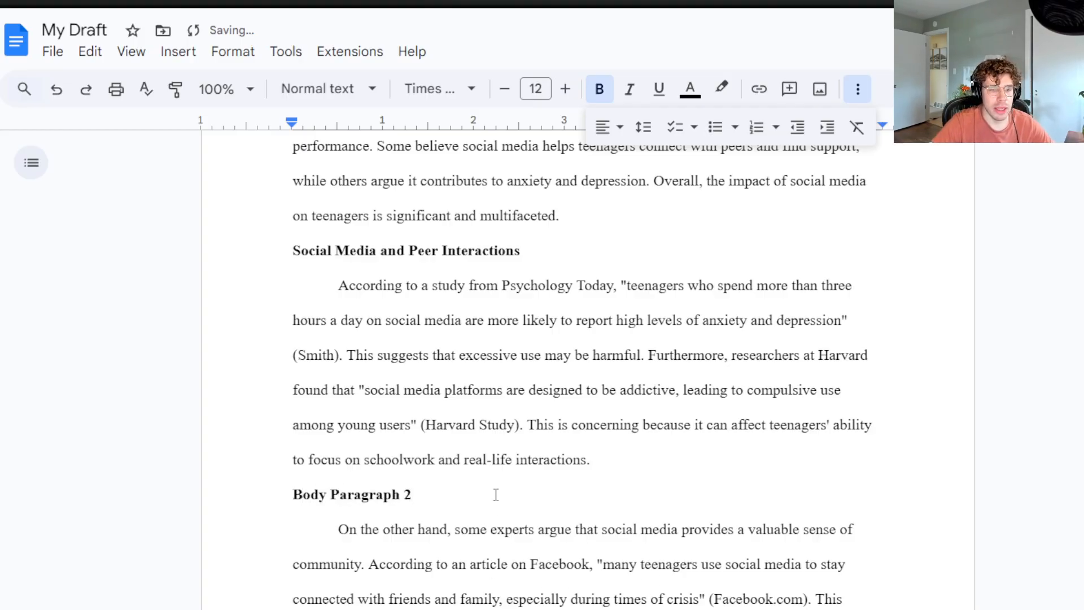
Replace the "Body Paragraph 2" heading text with "Social Media Not Harming"
drag(496, 495, 114, 484)
double_click(426, 494)
drag(426, 494, 134, 517)
click(515, 510)
key(ctrl+z)
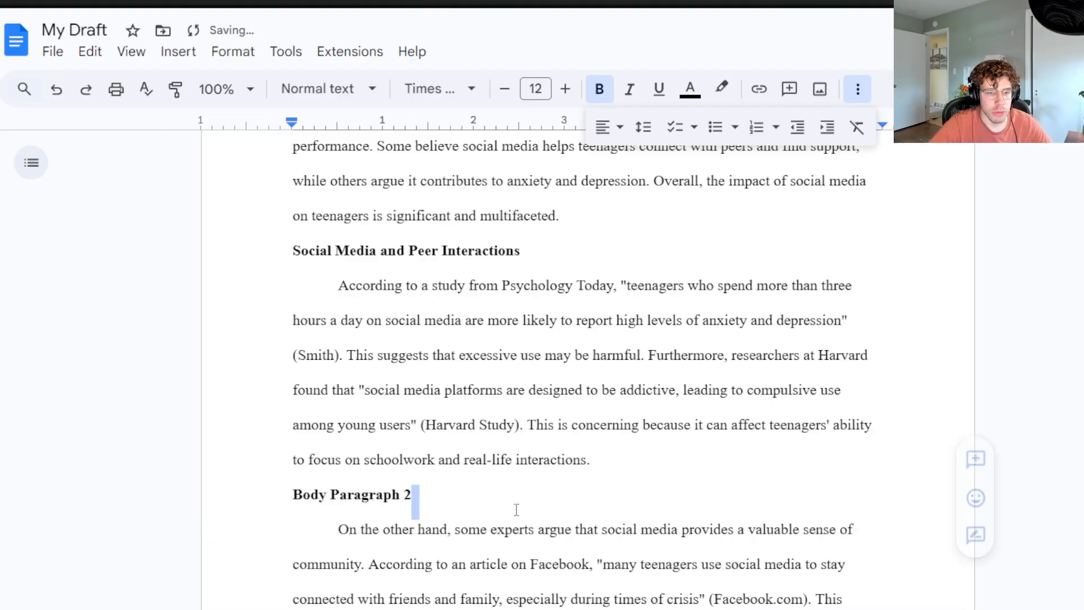
drag(590, 513, 169, 513)
scroll(538, 485, down, 1)
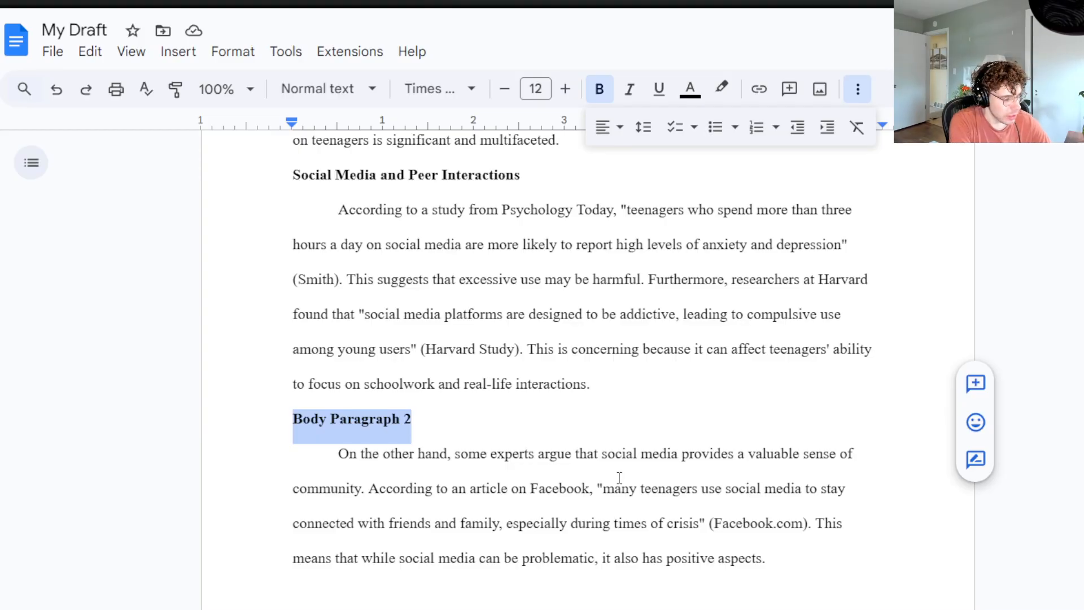
text(Social Media not)
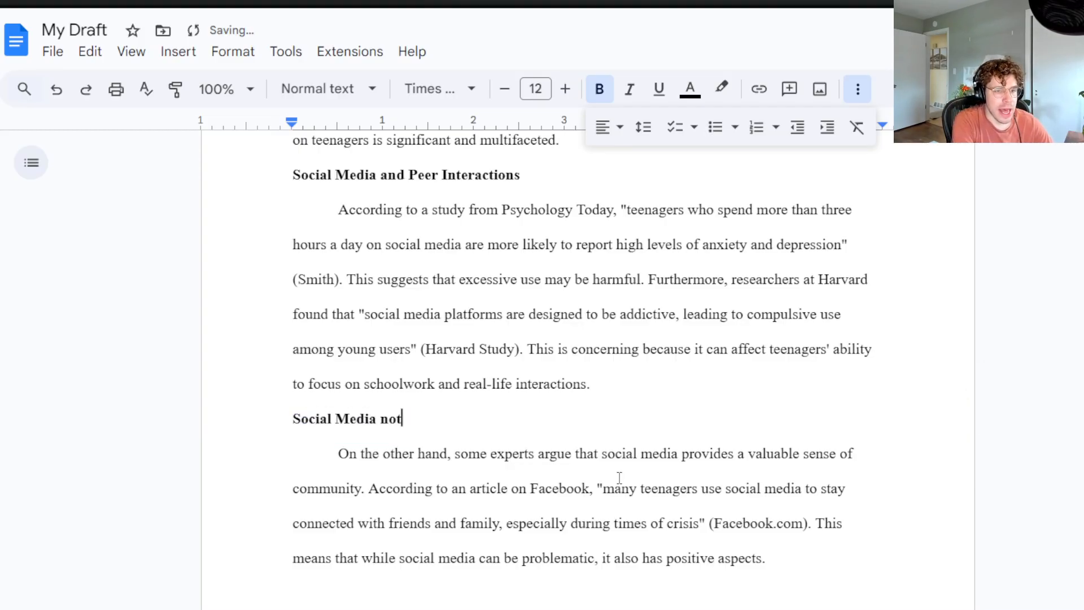
key(BackSpace)
key(BackSpace)
key(BackSpace)
text(Not Harming)
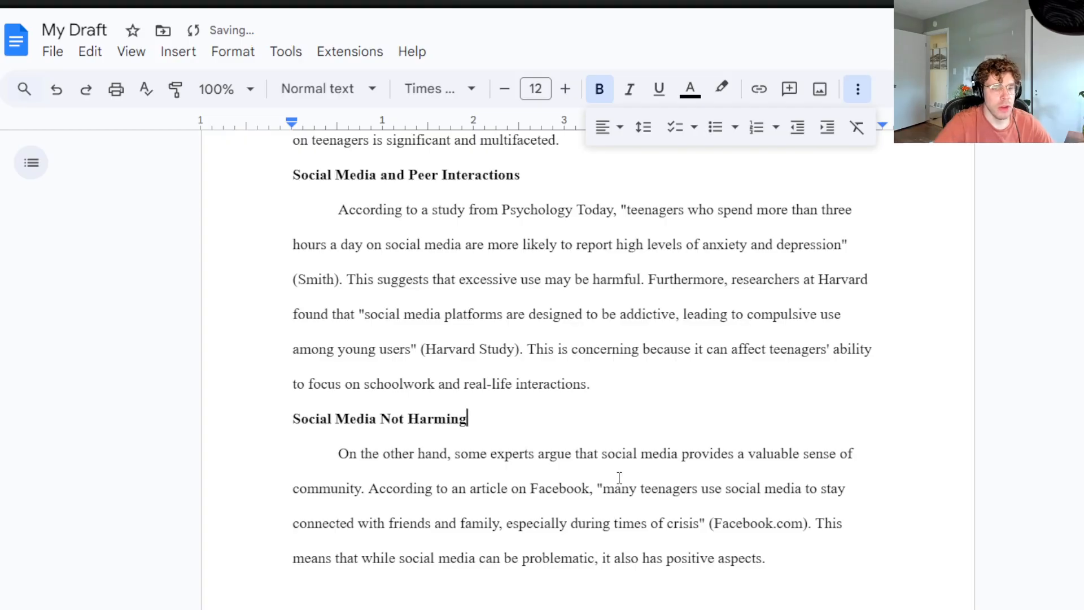
triple_click(495, 413)
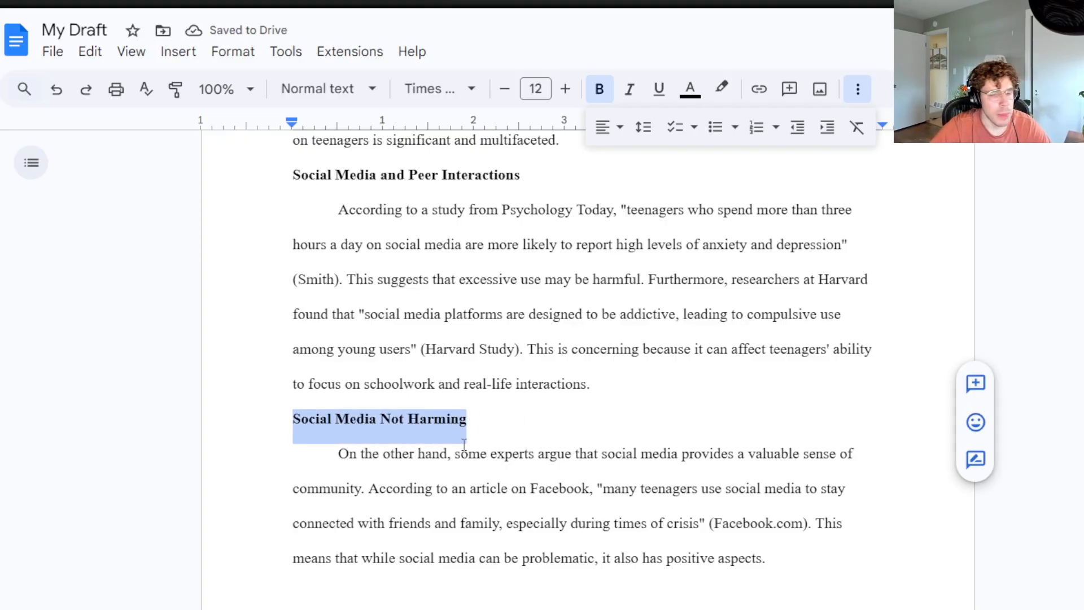
drag(509, 414, 37, 394)
click(592, 395)
drag(486, 420, 109, 422)
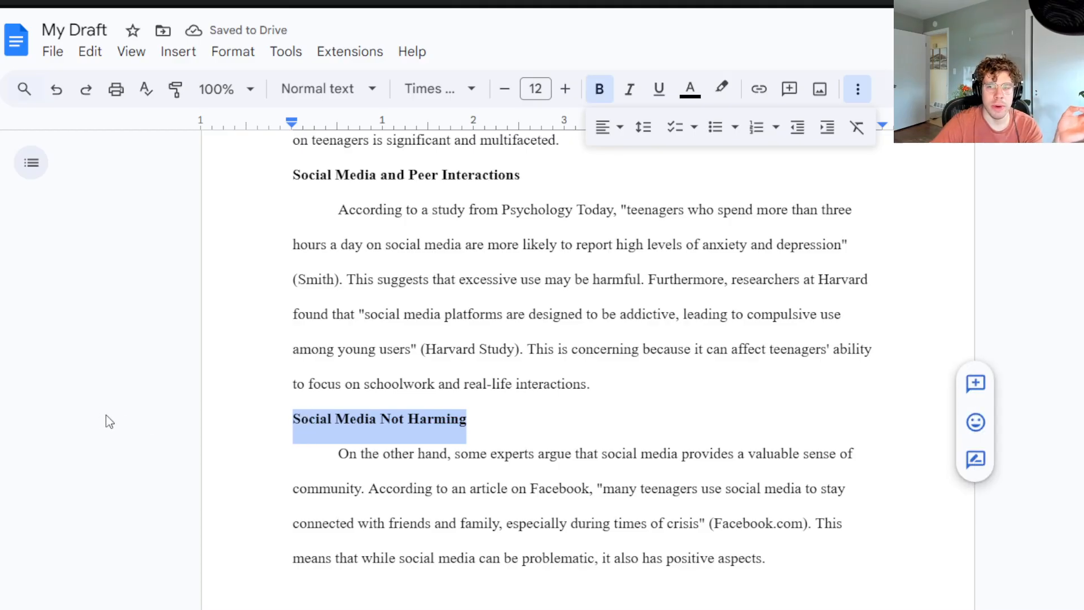
Add an unindented bold heading "Conclusion" on a new line above the "In conclusion" paragraph
click(497, 313)
scroll(675, 367, down, 10)
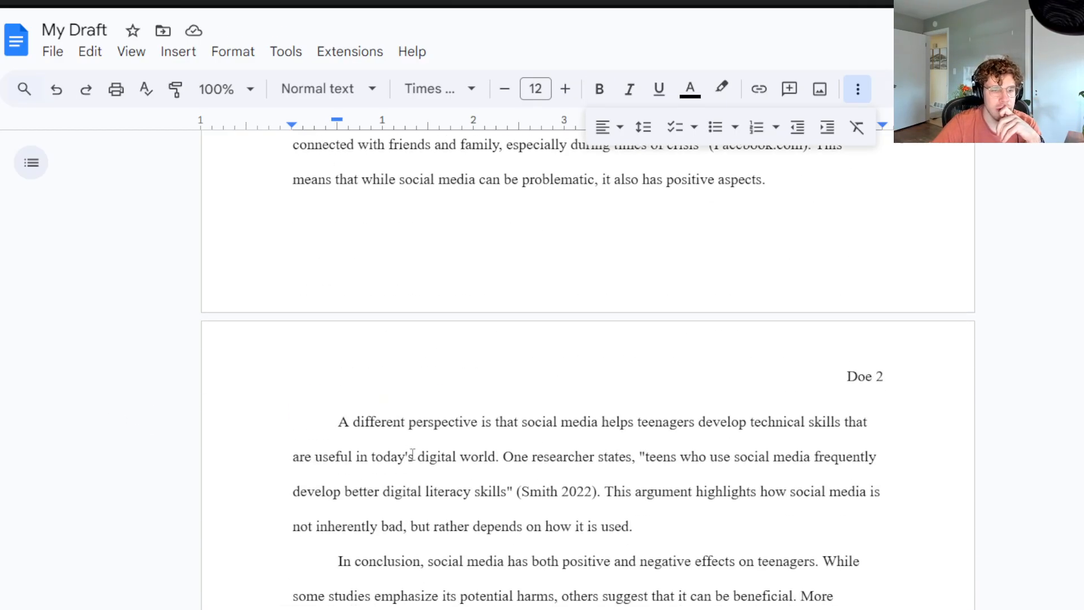
click(675, 379)
key(Return)
key(Return)
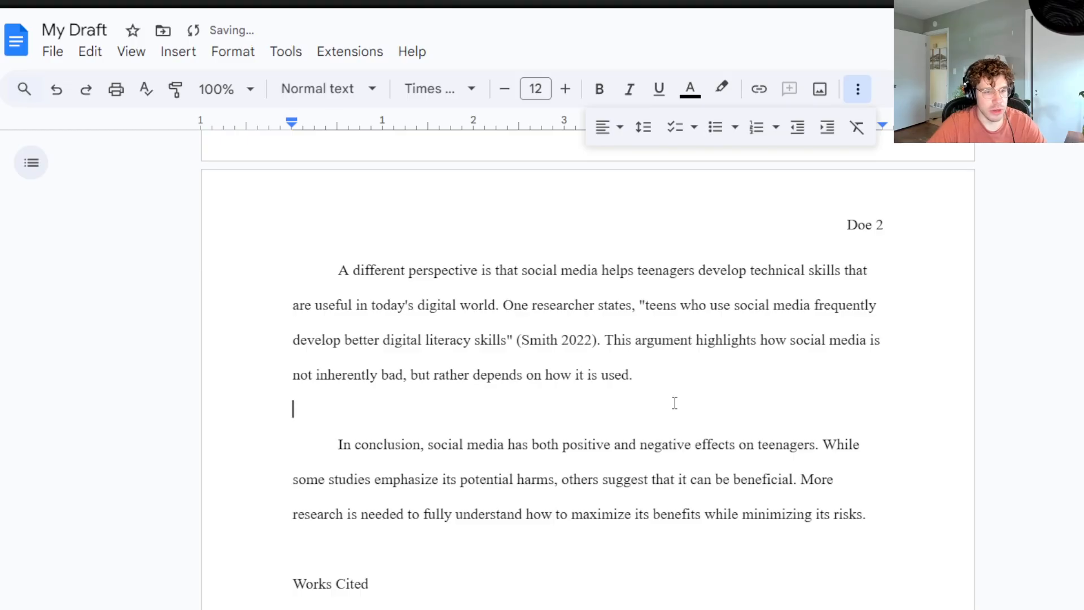
key(BackSpace)
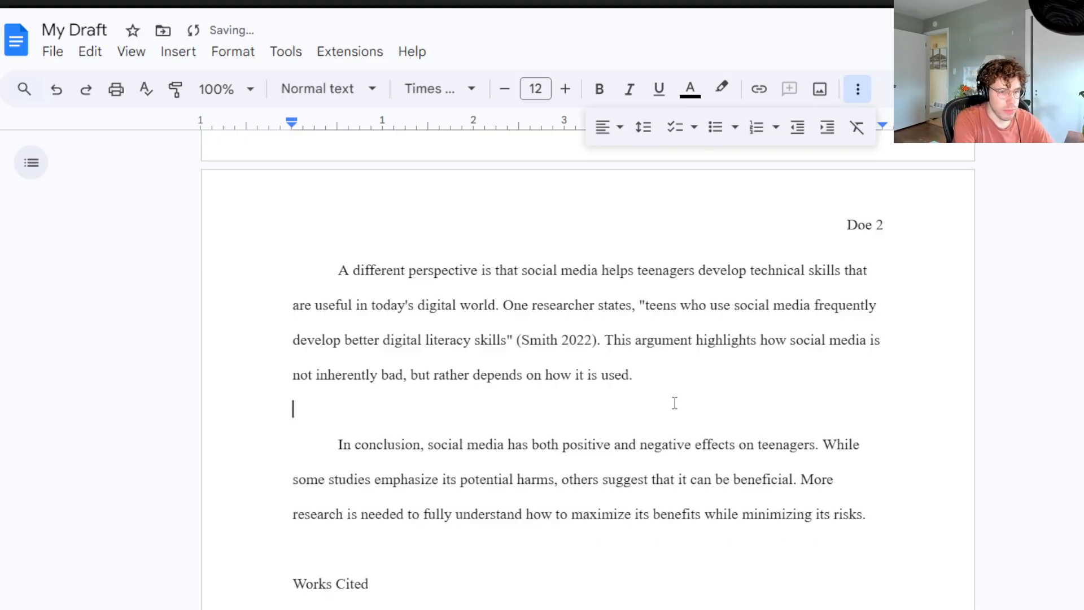
key(ctrl+b)
text(Conclusion)
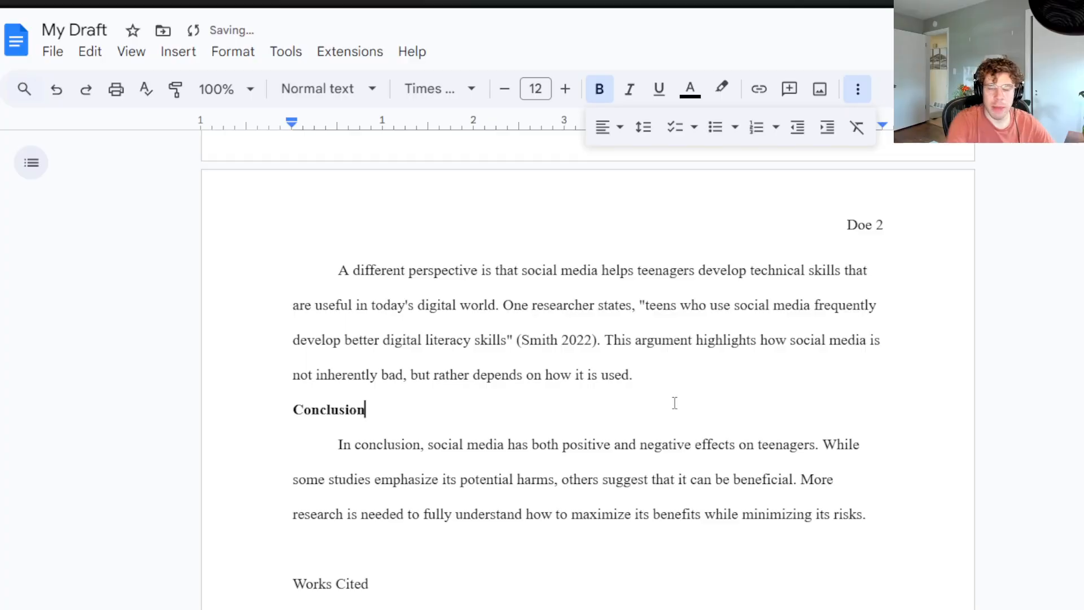
double_click(317, 415)
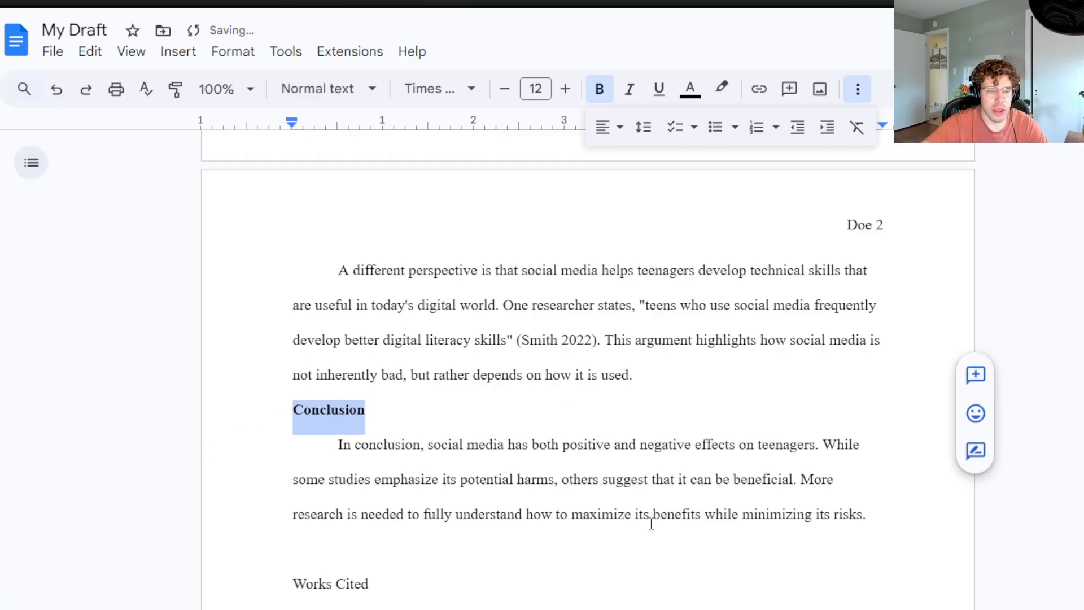
Review the bold section headings from the Conclusion back up to the Introduction
click(598, 443)
scroll(479, 424, up, 3)
double_click(390, 196)
scroll(390, 196, up, 8)
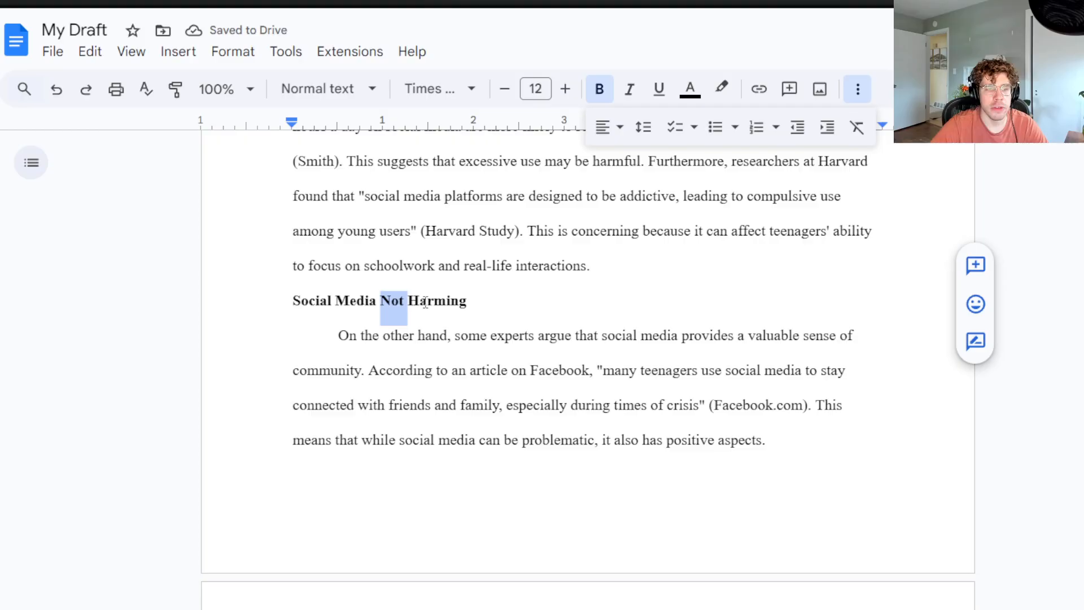
click(570, 368)
click(350, 192)
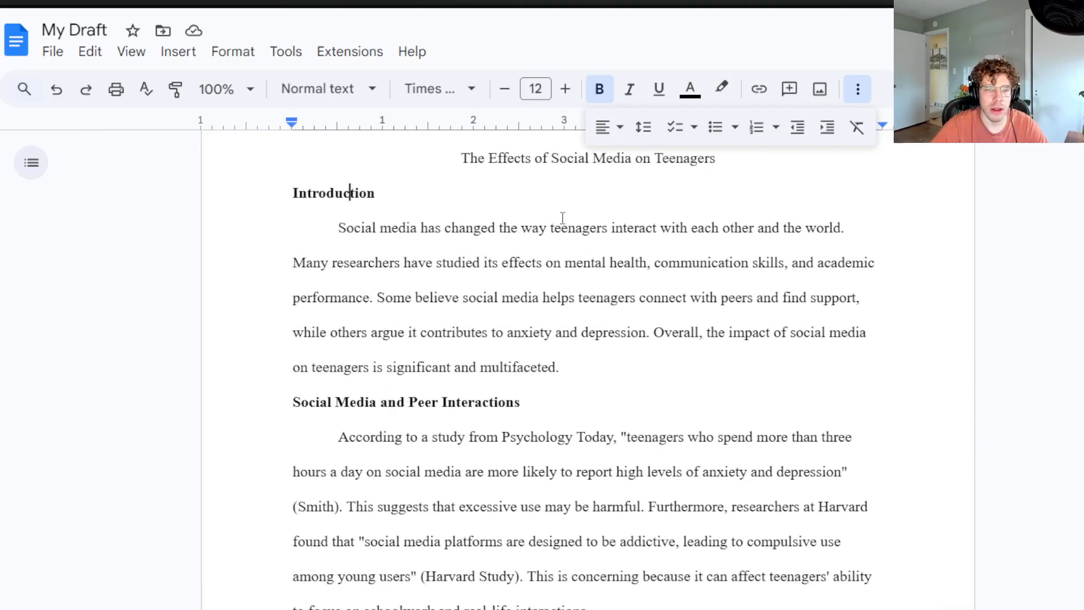
double_click(312, 193)
double_click(533, 199)
scroll(589, 332, up, 4)
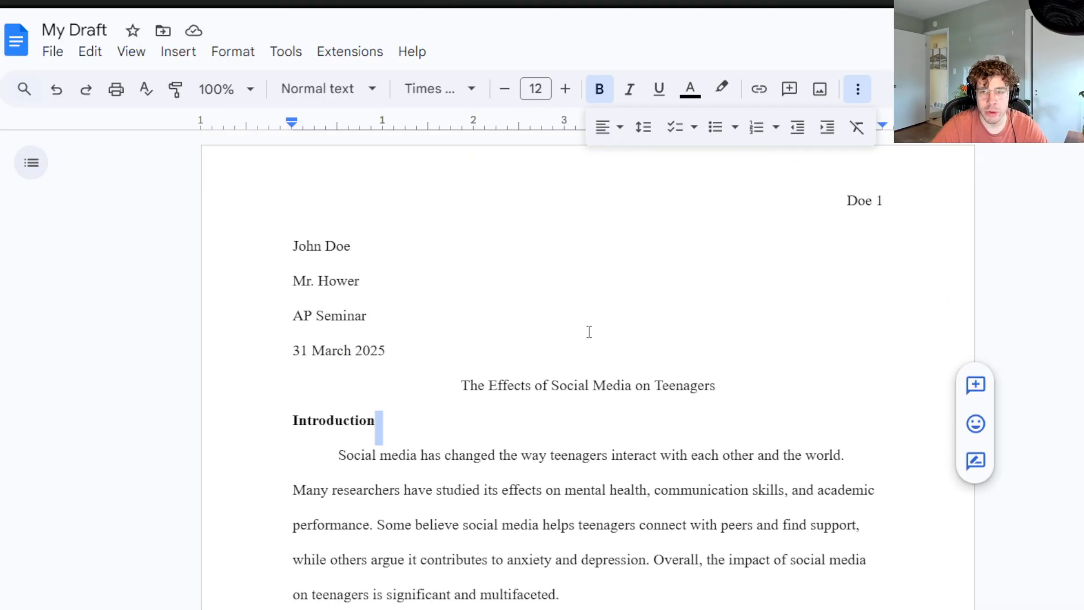
Check the layout of the title, Introduction heading and opening paragraph, and skim the sections that follow
click(473, 395)
drag(278, 436, 575, 456)
click(537, 455)
drag(454, 389, 437, 435)
click(432, 436)
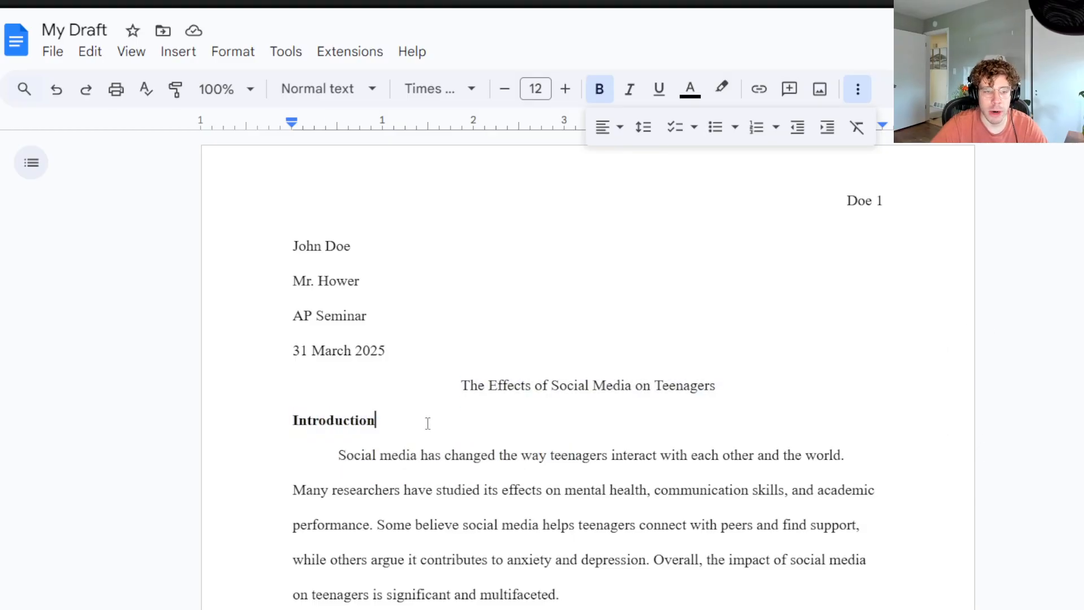
triple_click(428, 423)
click(489, 443)
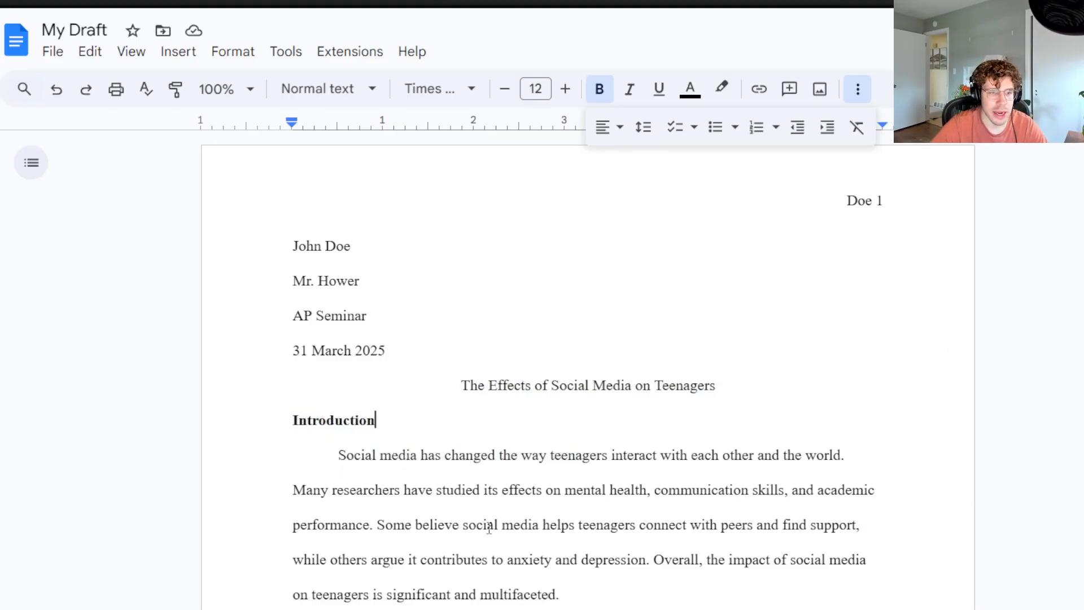
scroll(489, 530, down, 5)
scroll(610, 361, down, 5)
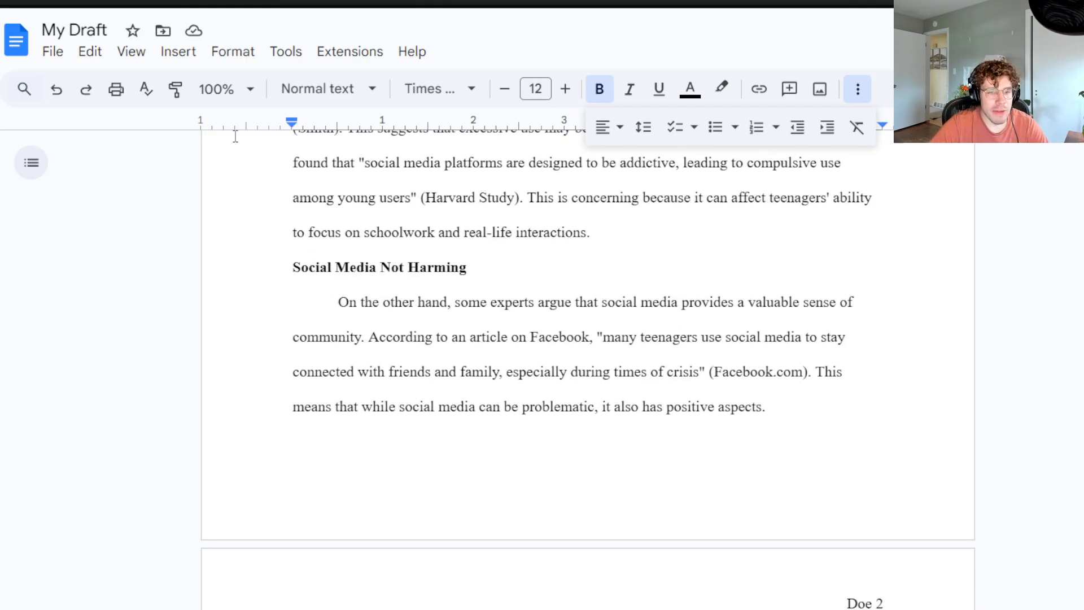
scroll(551, 503, down, 9)
scroll(565, 452, up, 10)
scroll(571, 426, up, 8)
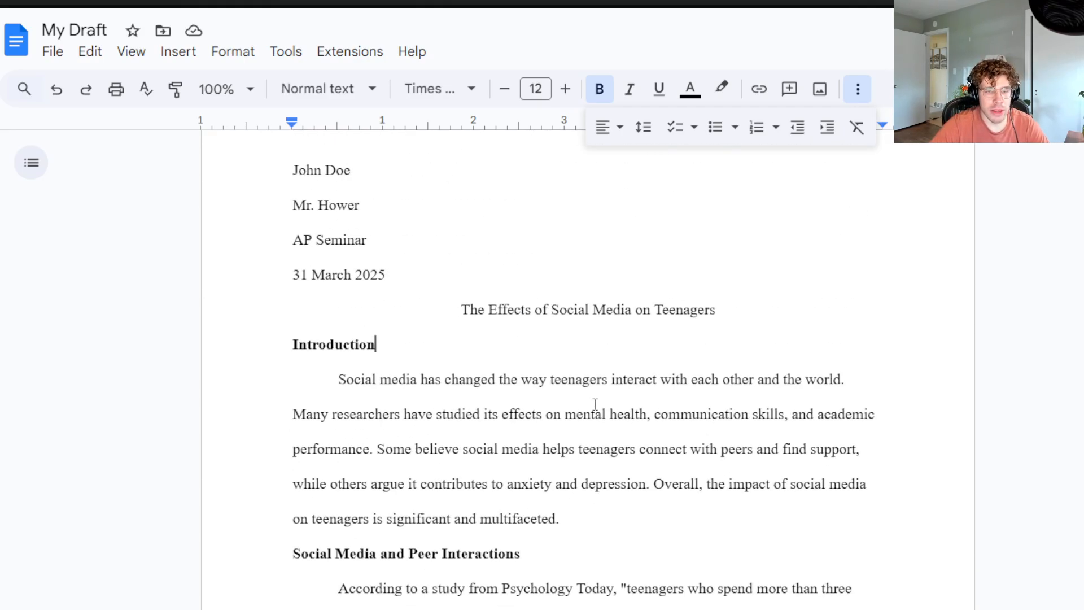
Examine the Works Cited title and its source entries below the concluding paragraph
scroll(722, 370, down, 15)
scroll(480, 366, down, 4)
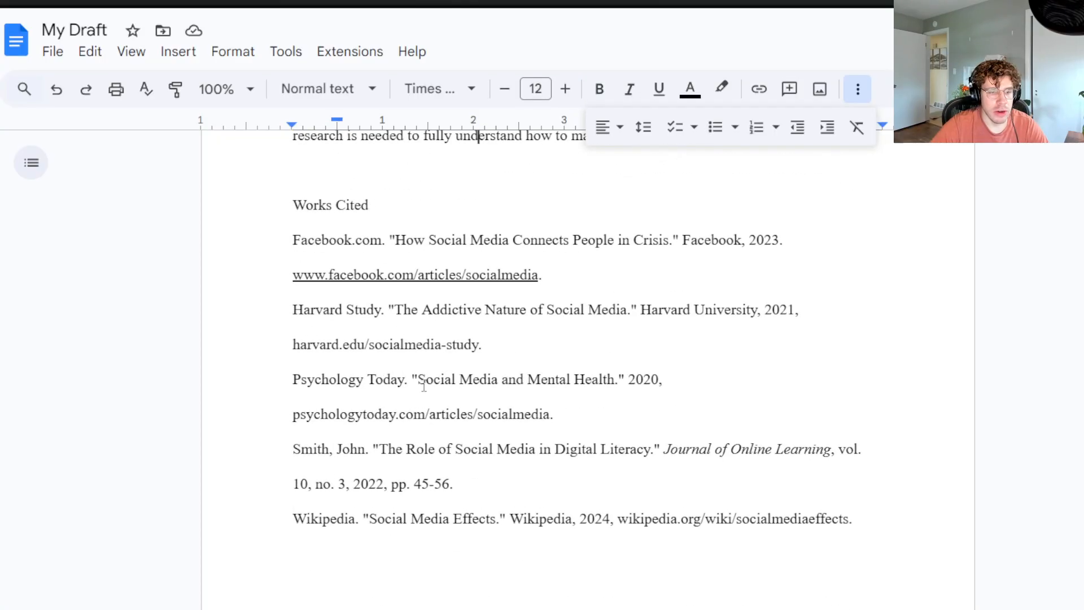
click(288, 194)
key(ctrl+shift+End)
click(799, 454)
scroll(757, 508, up, 5)
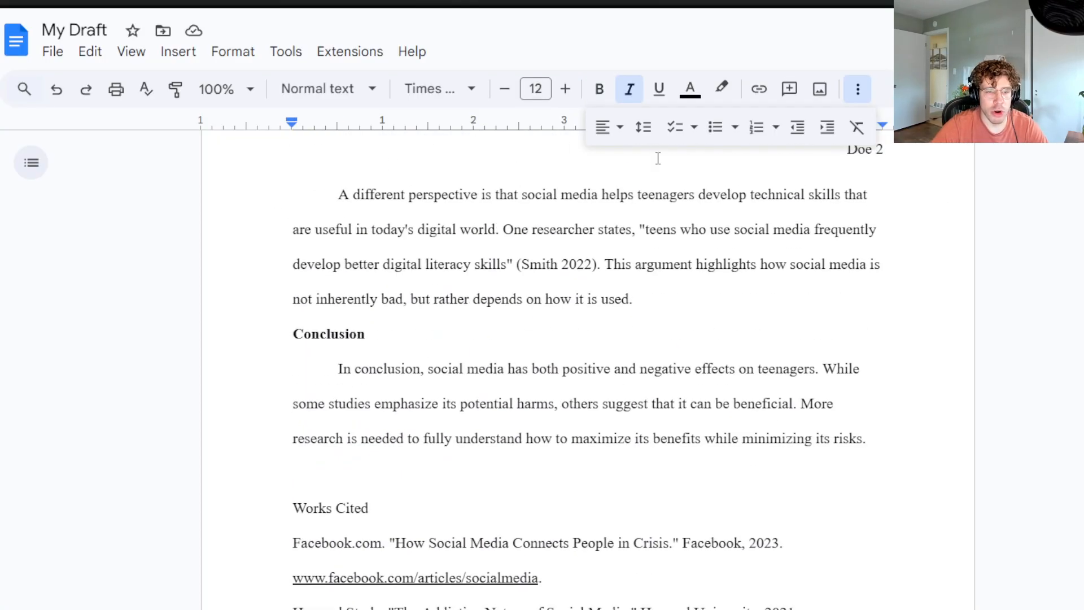
scroll(700, 446, down, 4)
Insert blank lines above the "Works Cited" title until the section starts on its own page
click(286, 235)
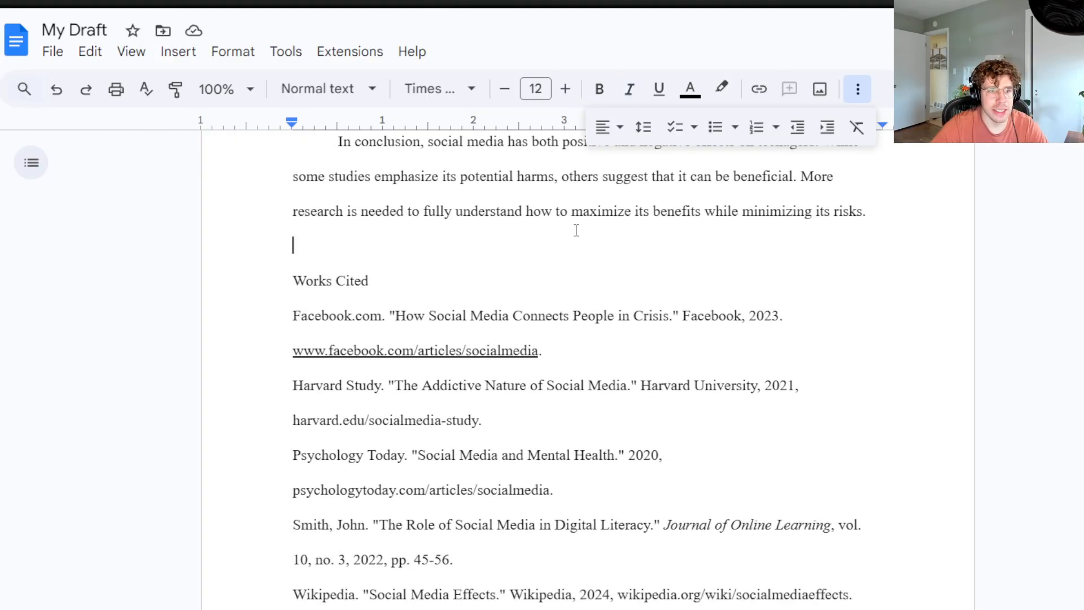
scroll(509, 329, up, 4)
scroll(509, 330, up, 2)
scroll(738, 379, down, 4)
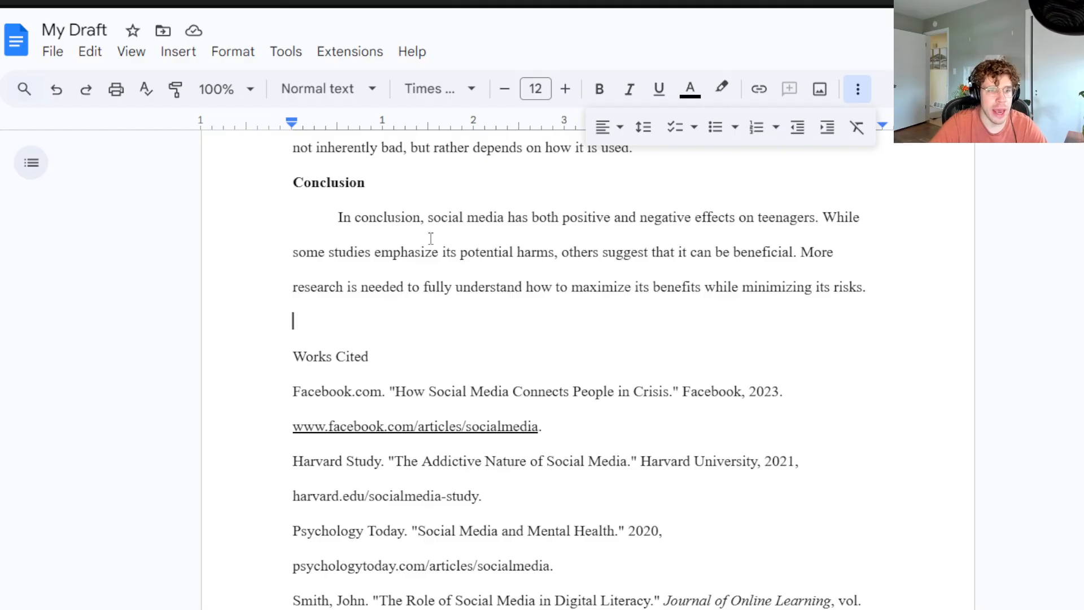
key(Return)
scroll(621, 306, down, 2)
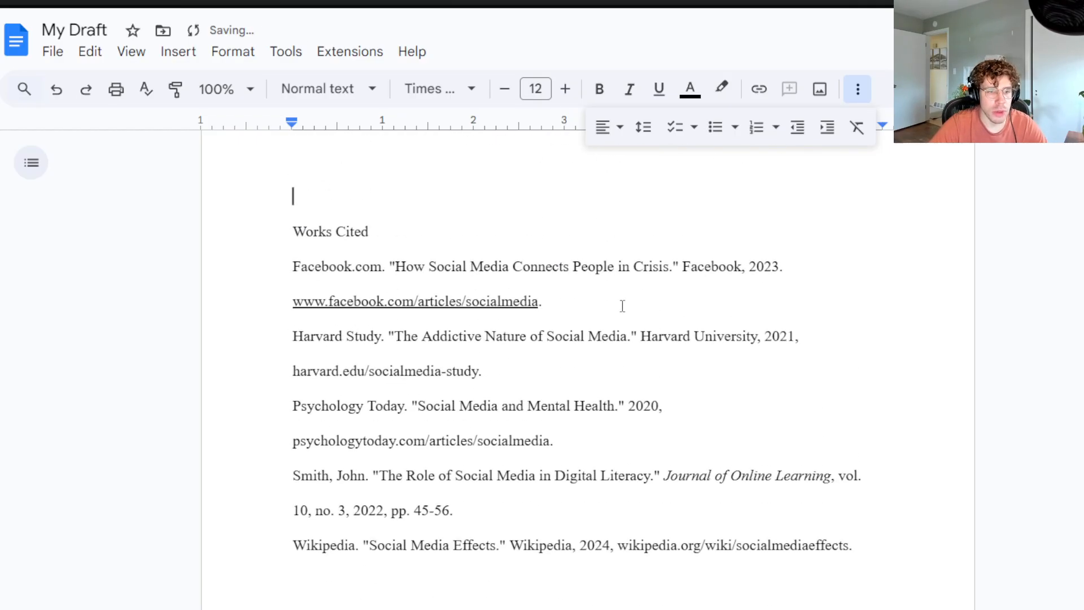
key(Return)
key(Return)
key(Return)
key(Return)
key(Return)
key(Return)
key(Return)
key(Return)
key(Return)
key(Return)
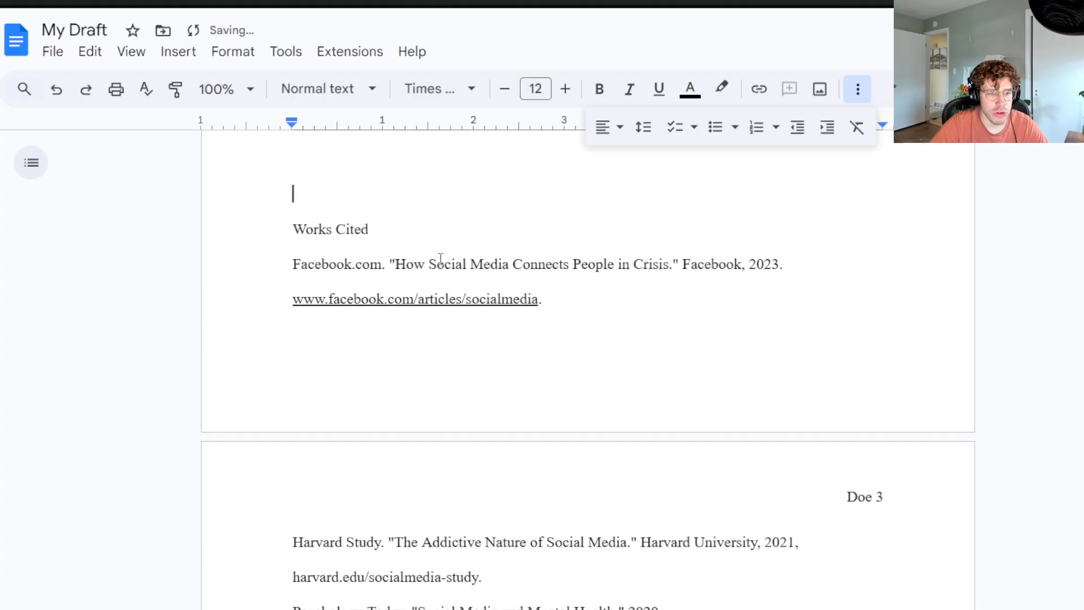
key(Return)
key(Return)
key(Return)
double_click(209, 533)
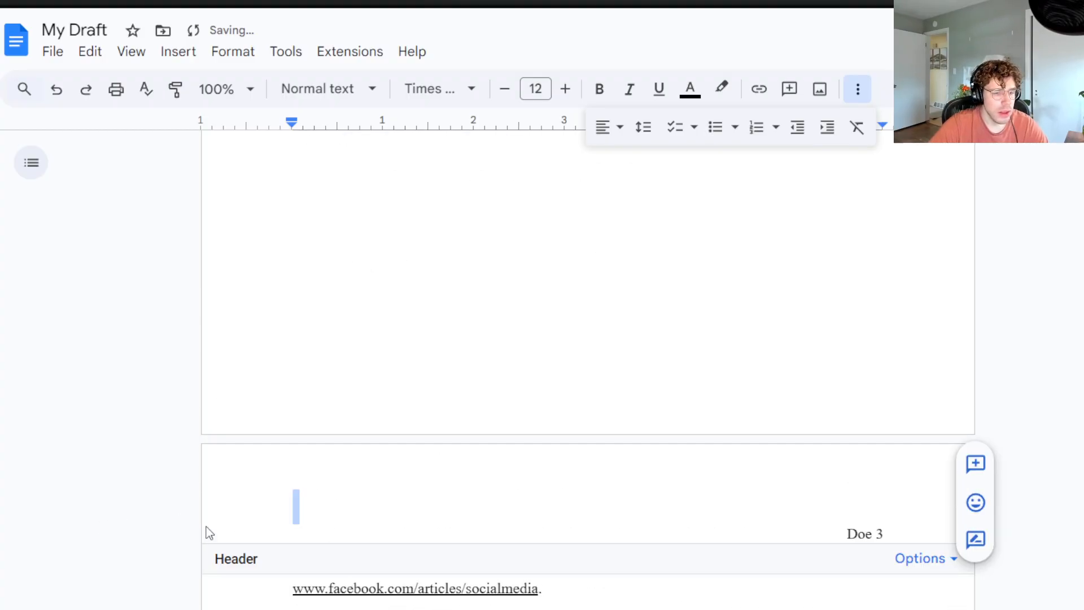
click(639, 331)
Center the "Works Cited" title on the page
click(427, 547)
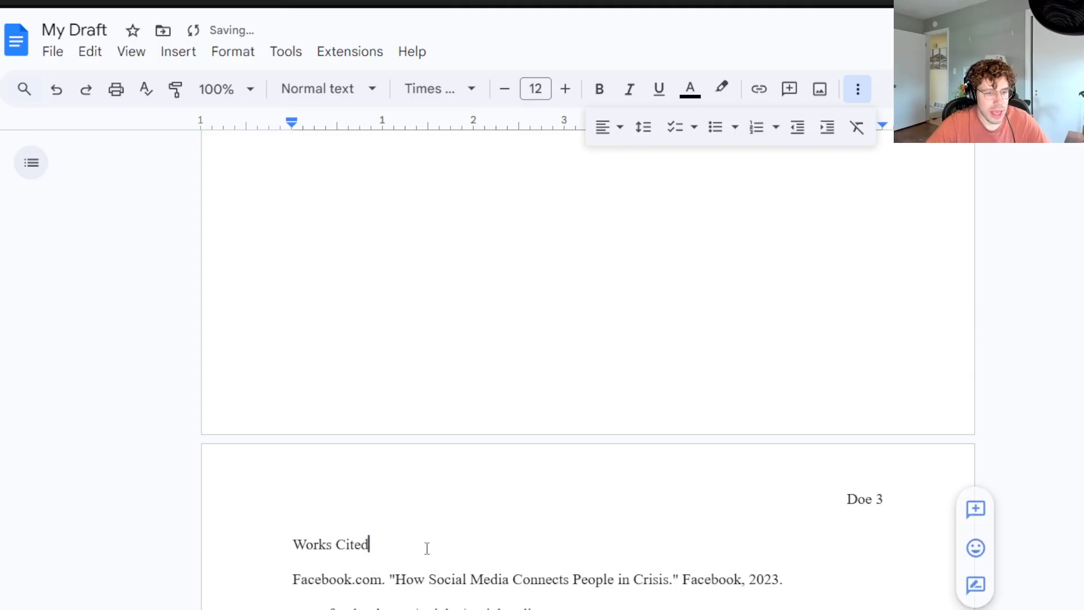
drag(427, 548, 152, 544)
click(619, 127)
click(640, 164)
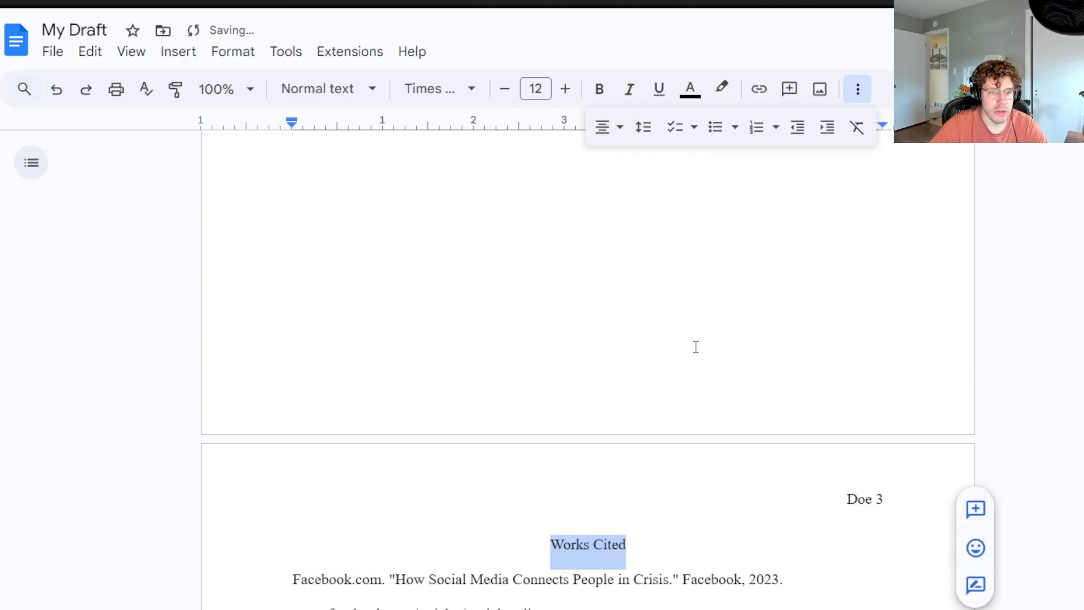
Try bold, underline and italics on the "Works Cited" title, and remove all three styles again
drag(643, 559, 508, 556)
key(ctrl+b)
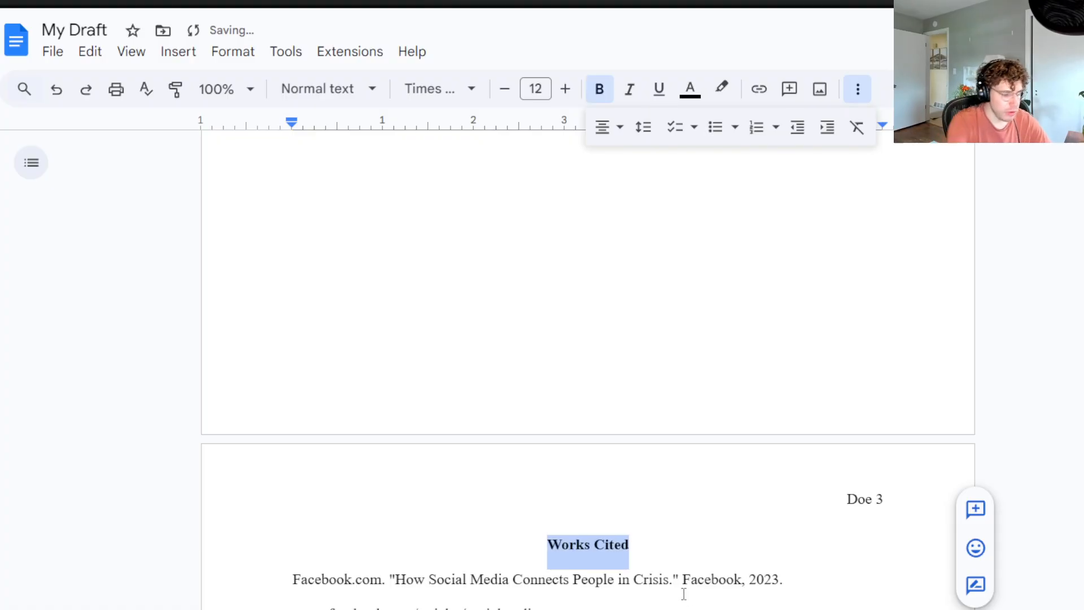
key(ctrl+u)
key(ctrl+i)
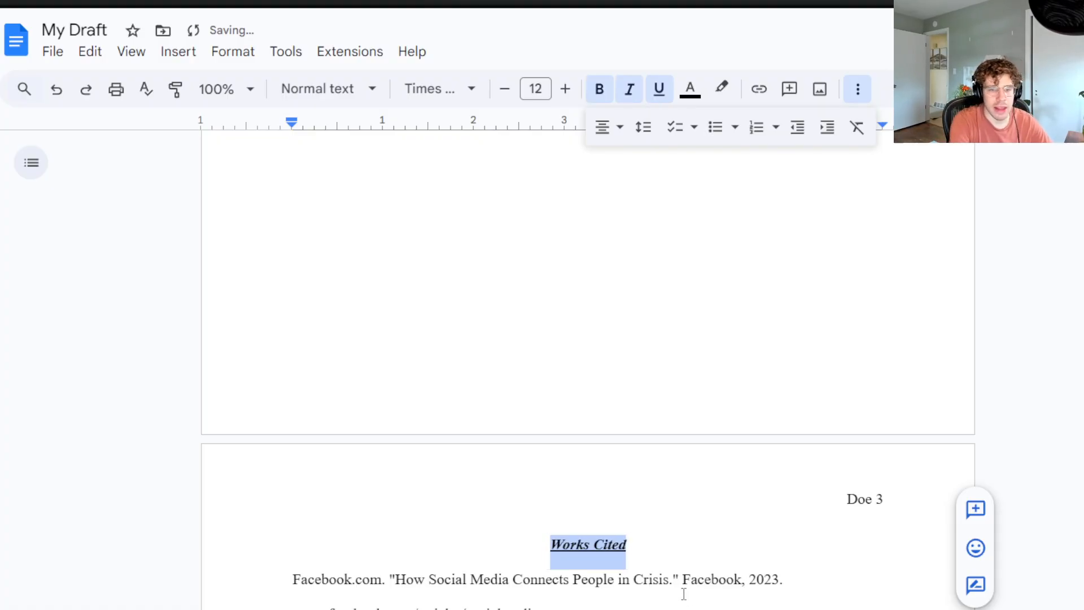
key(ctrl+b)
key(ctrl+i)
key(ctrl+u)
scroll(677, 587, up, 1)
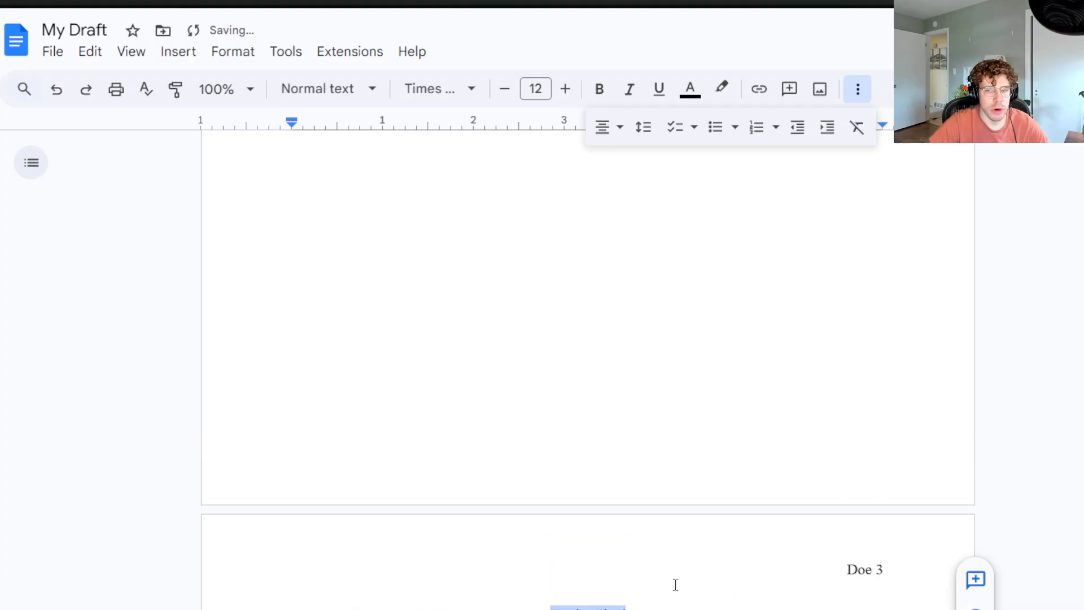
scroll(636, 467, down, 4)
scroll(638, 472, down, 4)
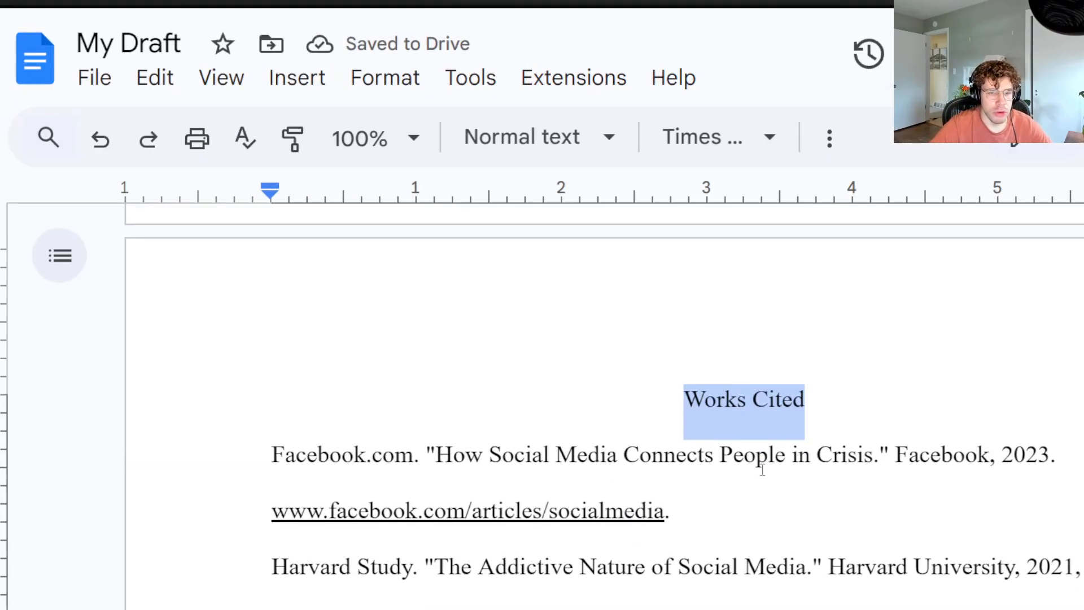
Examine the source entries listed beneath the "Works Cited" title, from Facebook.com to Wikipedia
click(803, 476)
click(813, 480)
click(728, 512)
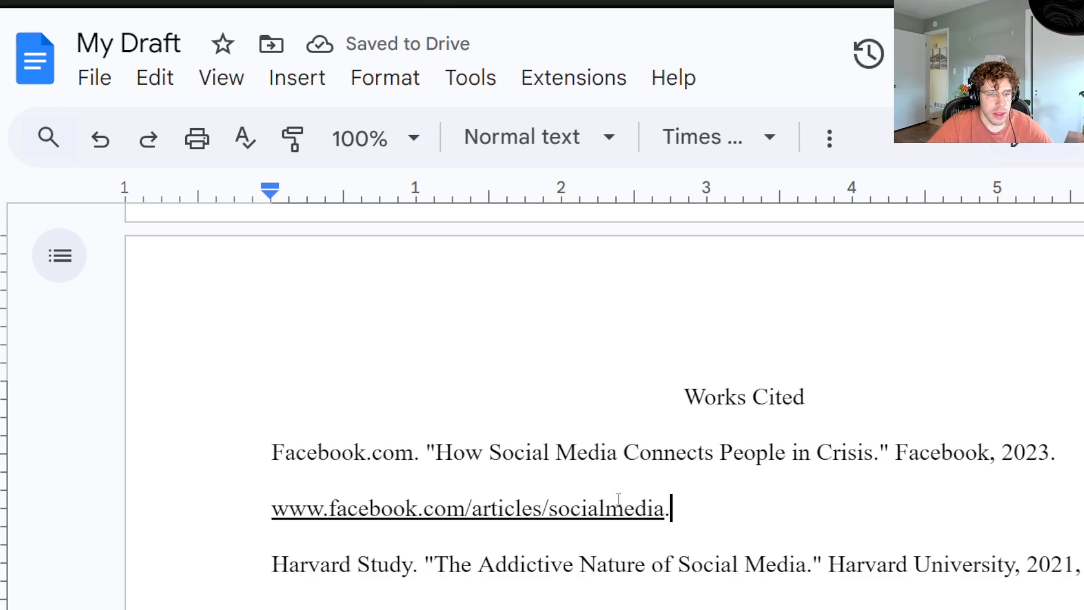
scroll(564, 494, down, 1)
drag(243, 302, 722, 510)
click(721, 445)
scroll(726, 451, up, 5)
scroll(725, 451, down, 4)
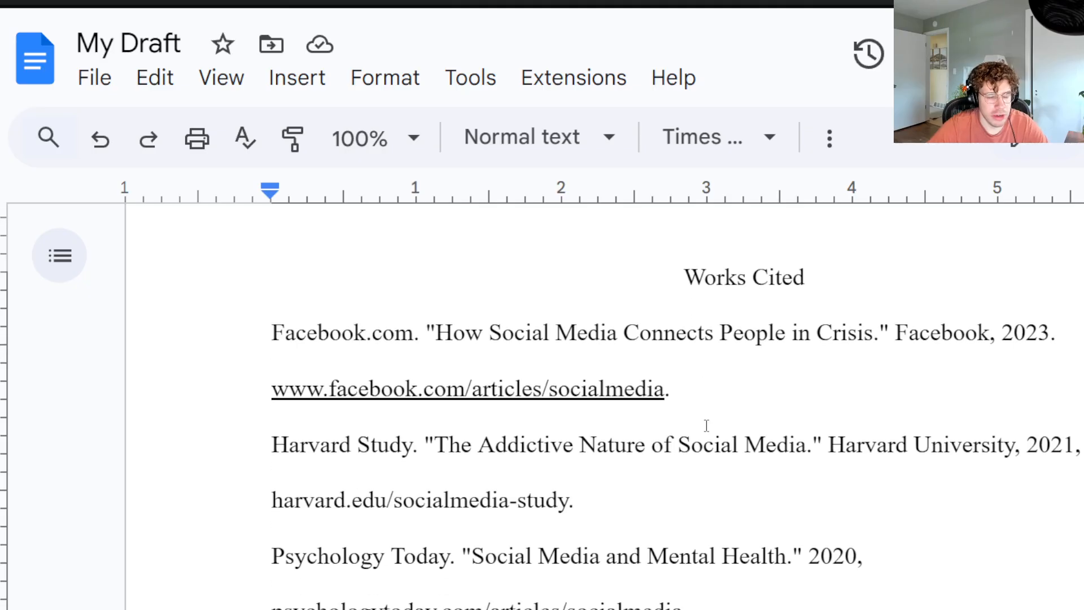
key(ctrl+minus)
key(ctrl+minus)
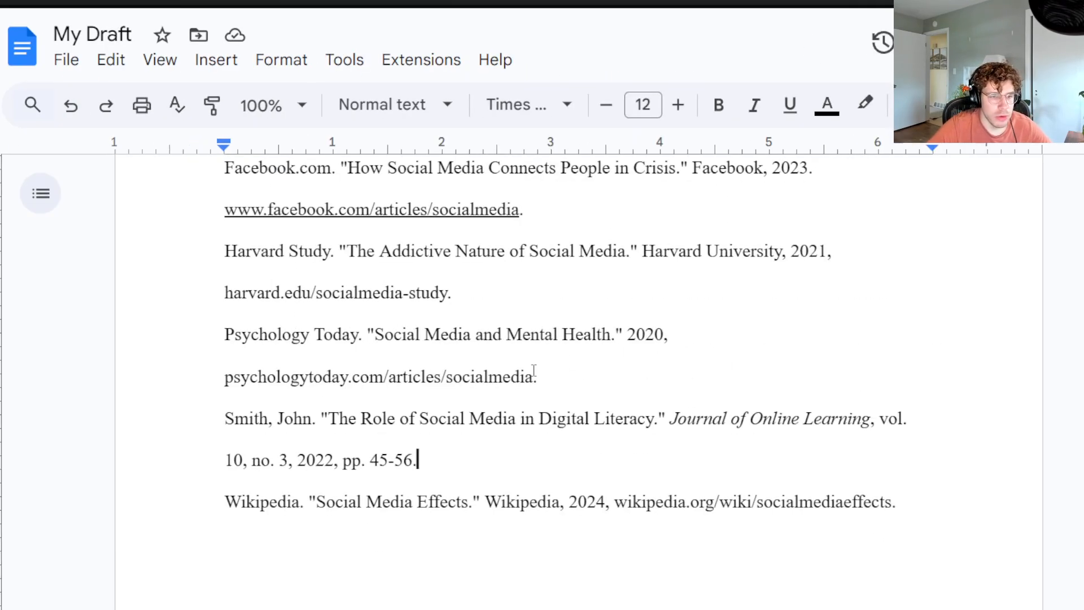
click(488, 375)
scroll(515, 380, up, 1)
click(228, 244)
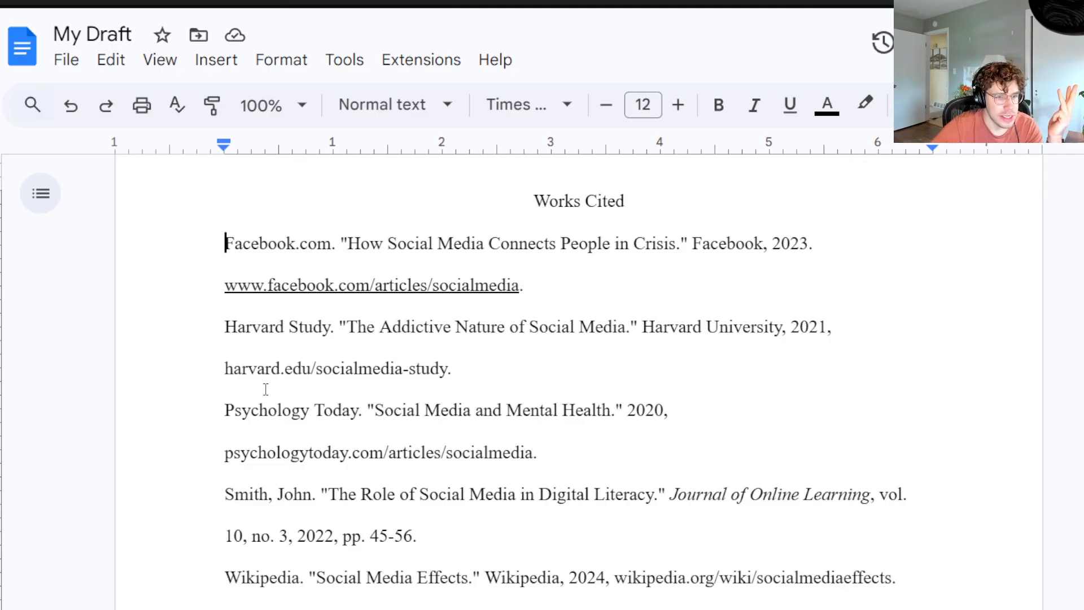
Check the alphabetical order of the Works Cited entries by the first letter of each source
drag(213, 259, 235, 243)
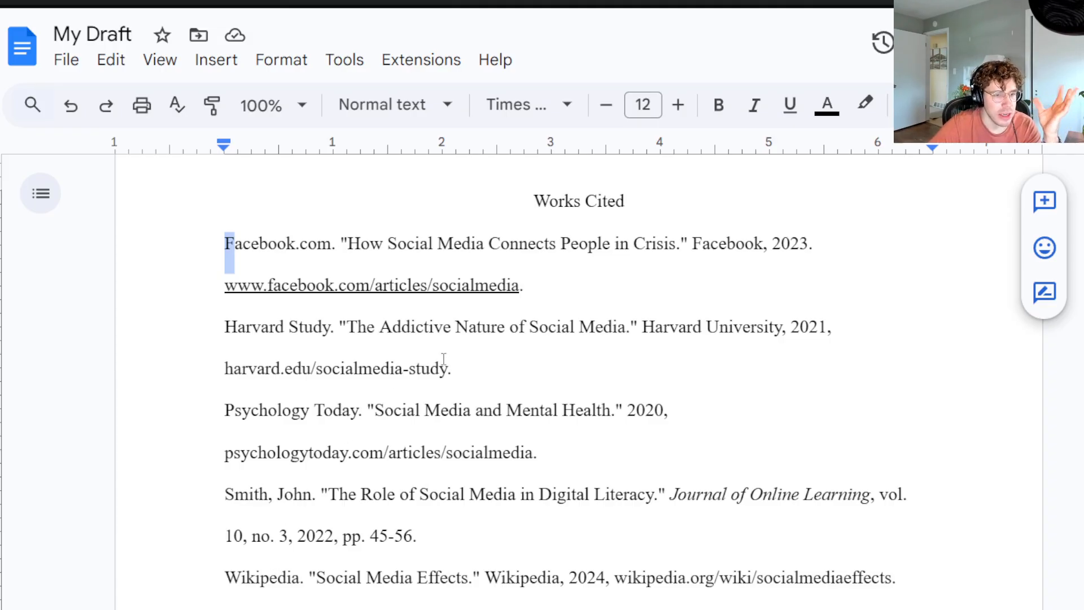
drag(225, 327, 237, 328)
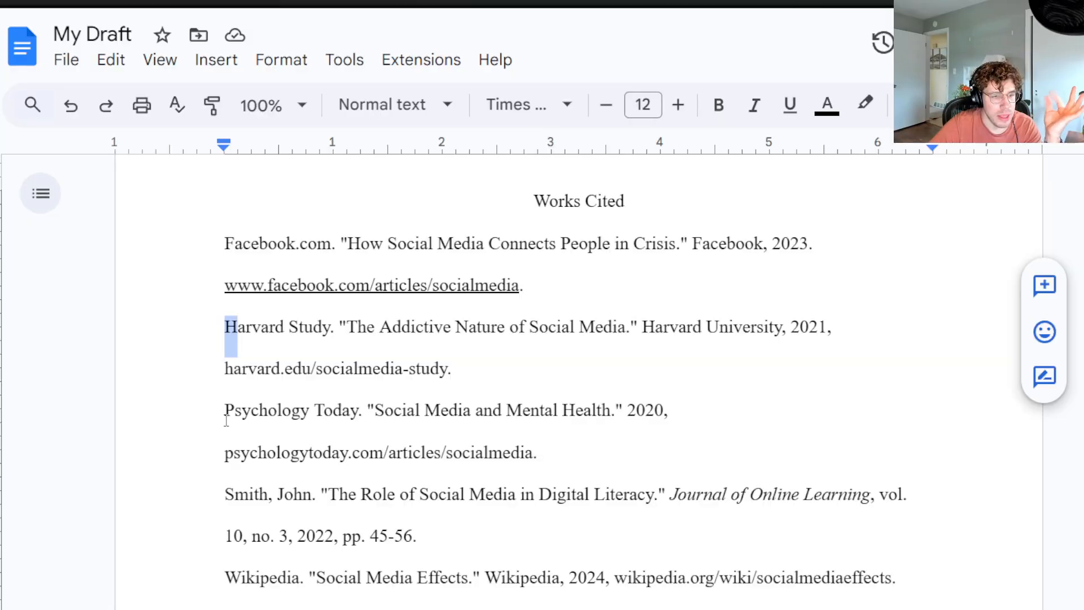
drag(226, 420, 237, 429)
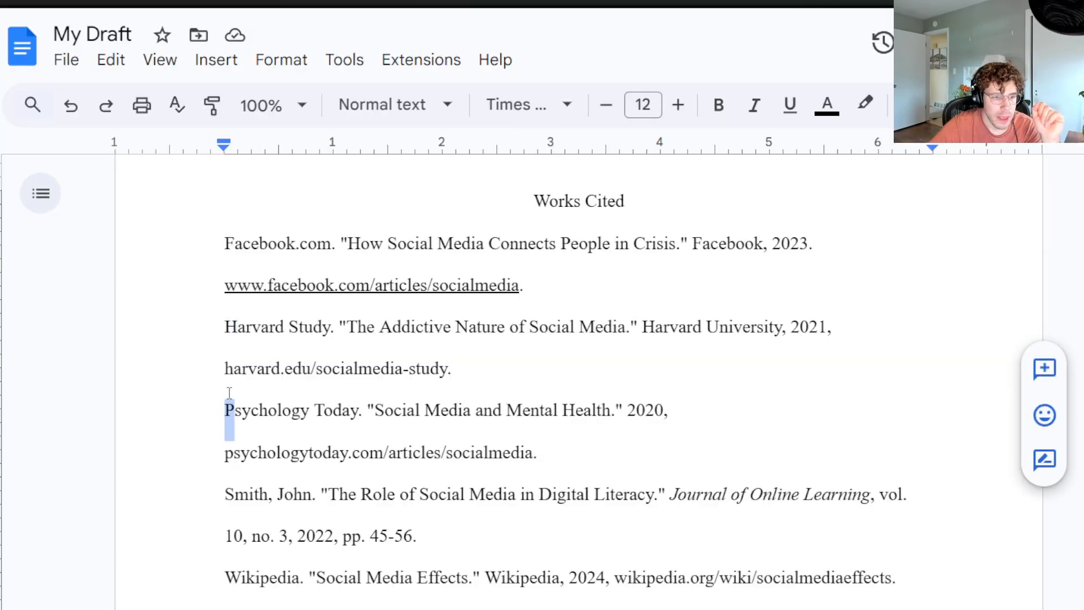
drag(238, 498, 226, 497)
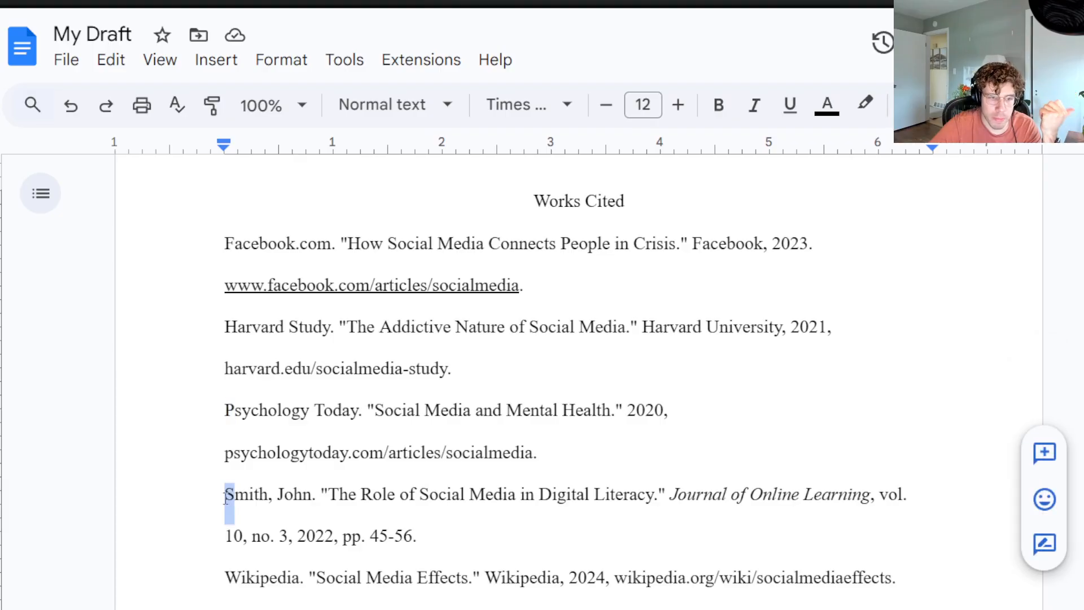
click(229, 449)
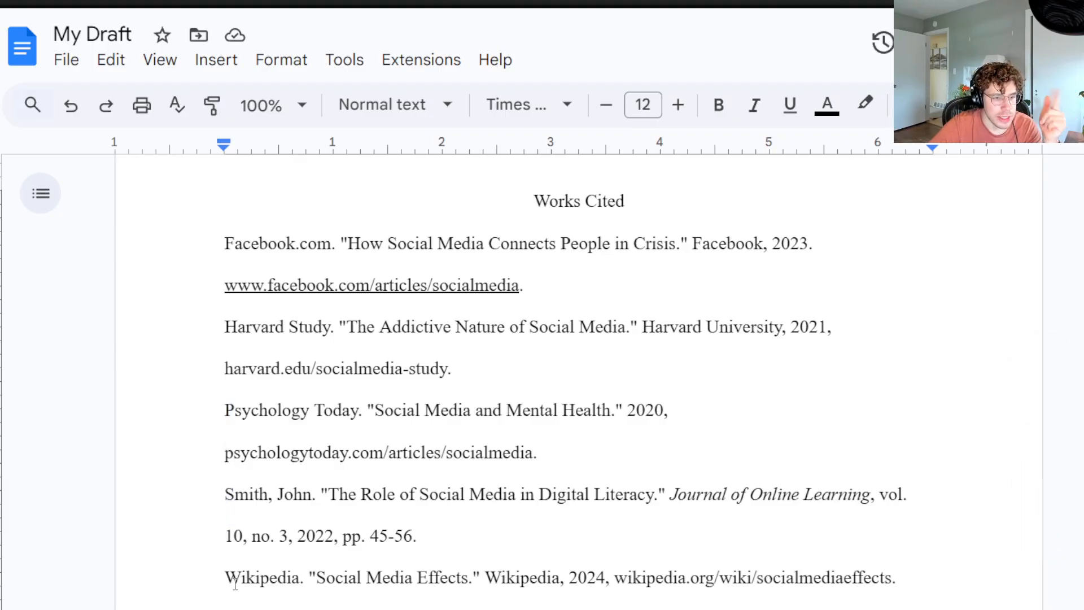
drag(236, 585, 226, 583)
click(455, 455)
scroll(455, 467, down, 5)
scroll(395, 468, up, 2)
scroll(395, 479, up, 4)
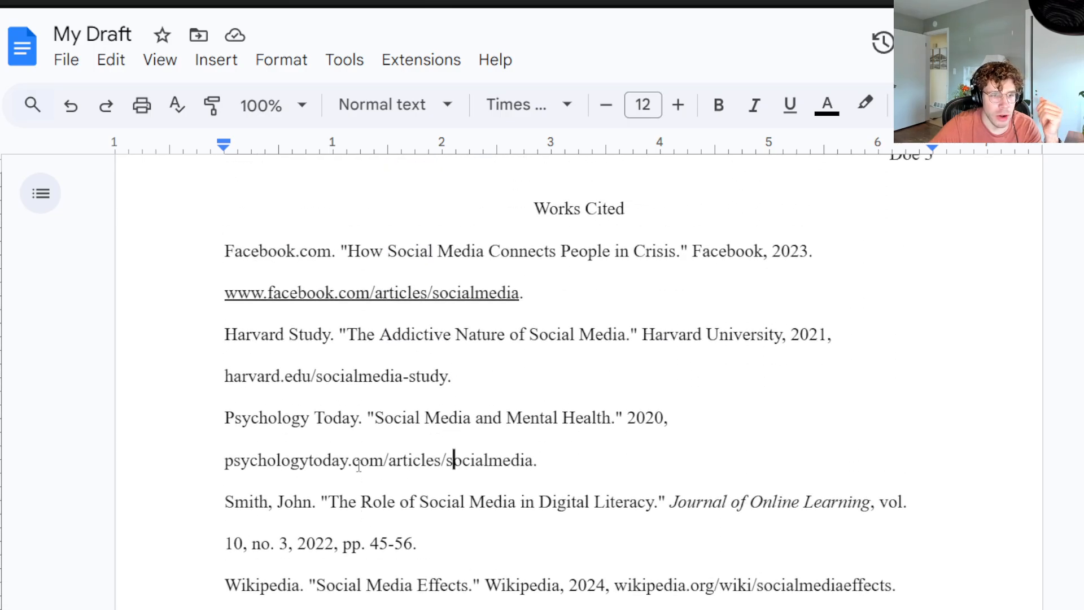
scroll(491, 510, down, 1)
scroll(506, 511, up, 1)
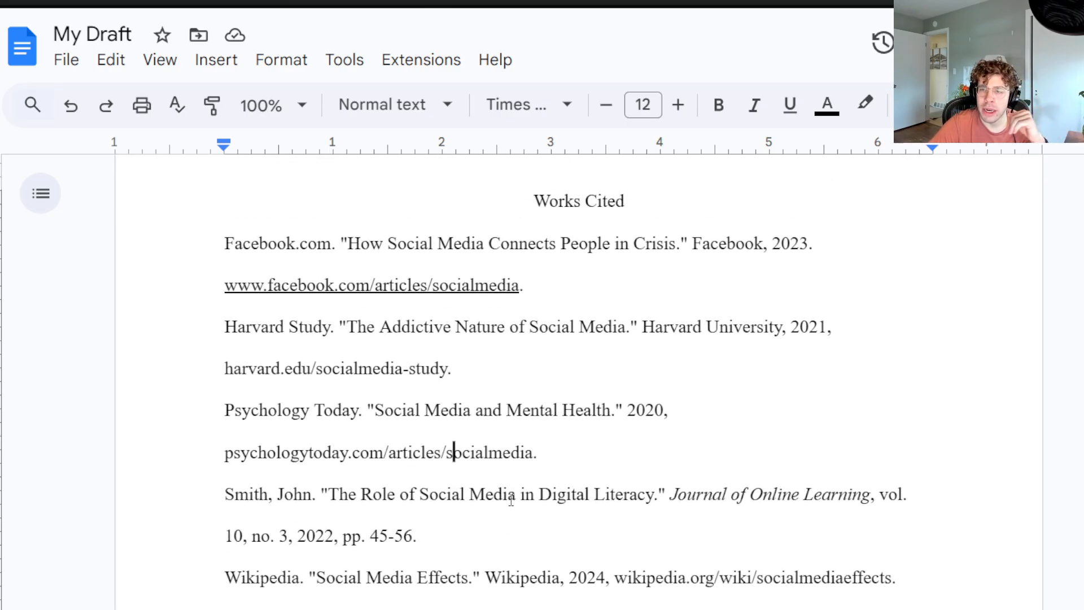
Break the Facebook.com entry before its web address so the address starts on its own line
click(186, 298)
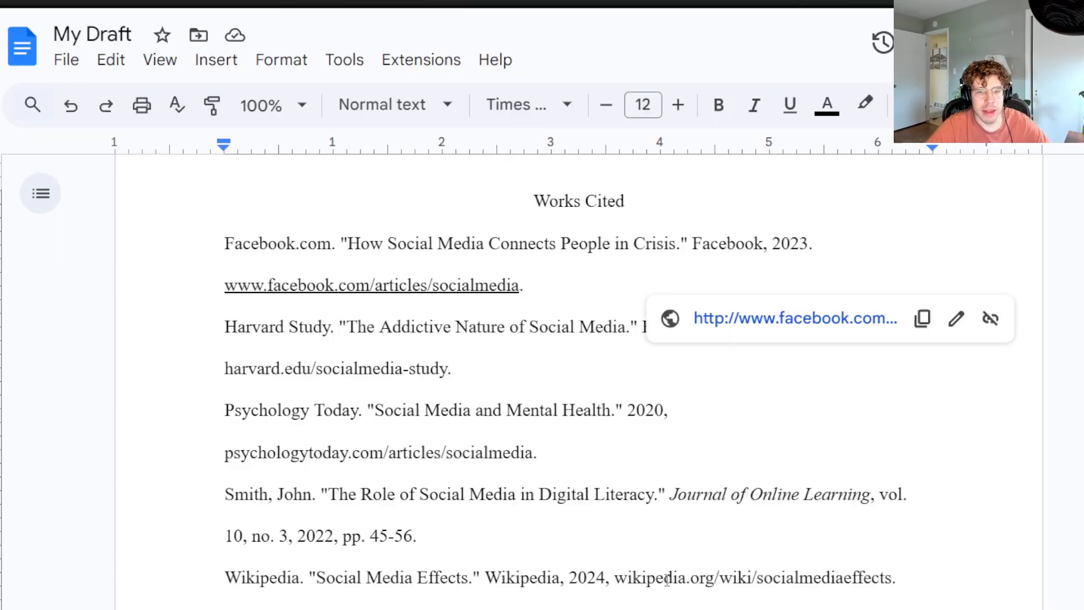
click(701, 447)
click(216, 271)
click(199, 291)
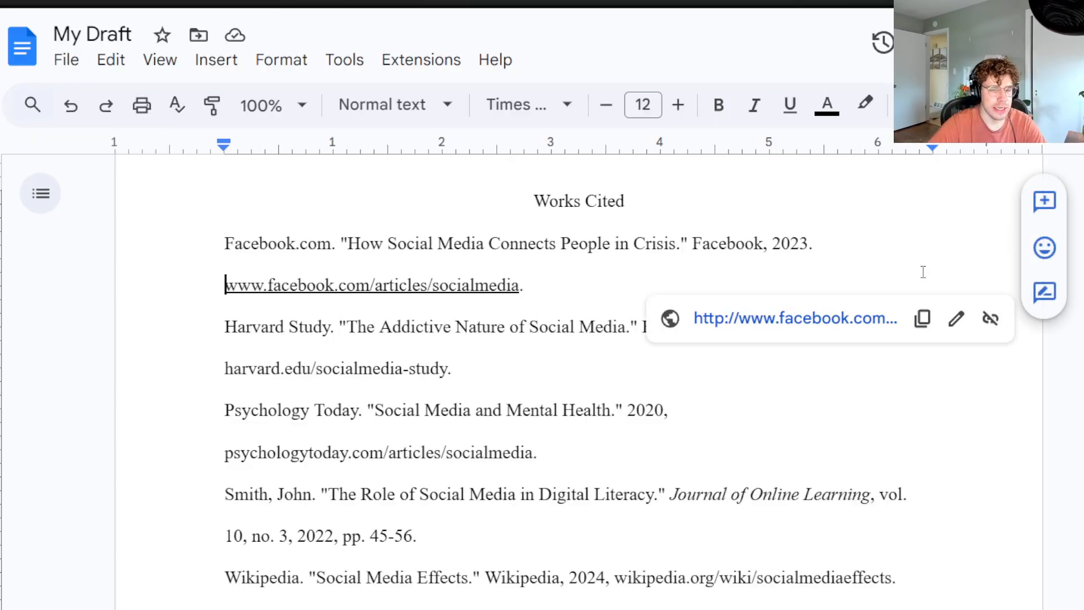
key(Return)
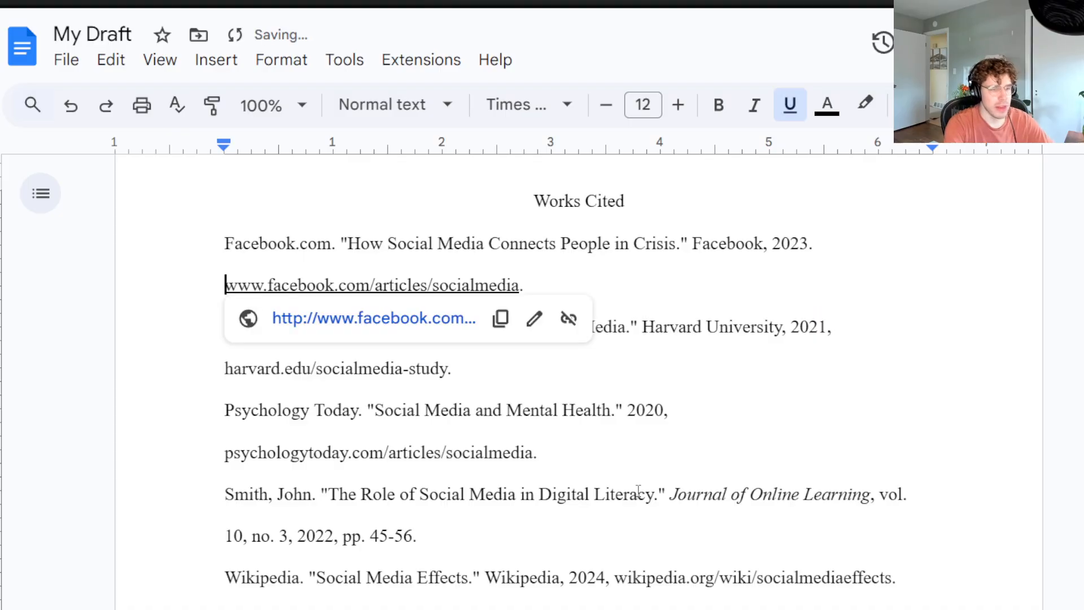
Try indenting the web address line of the Facebook.com entry, and take the indent back
key(Tab)
key(Tab)
key(shift+Tab)
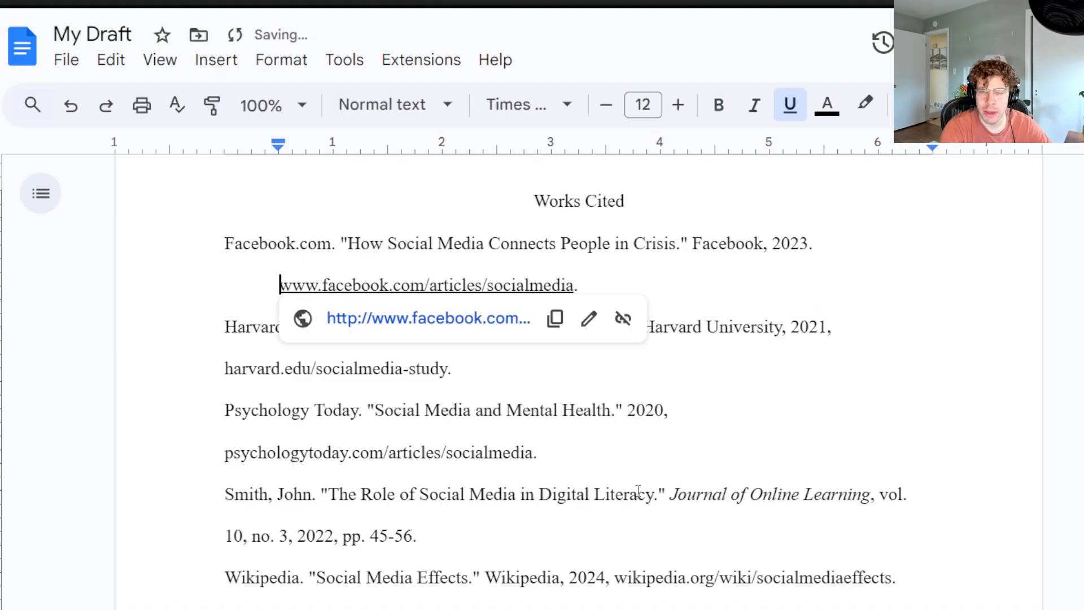
key(shift+Tab)
Apply a 0.5-inch hanging special indent to all the source entries in the Works Cited list
drag(225, 242, 903, 606)
click(281, 60)
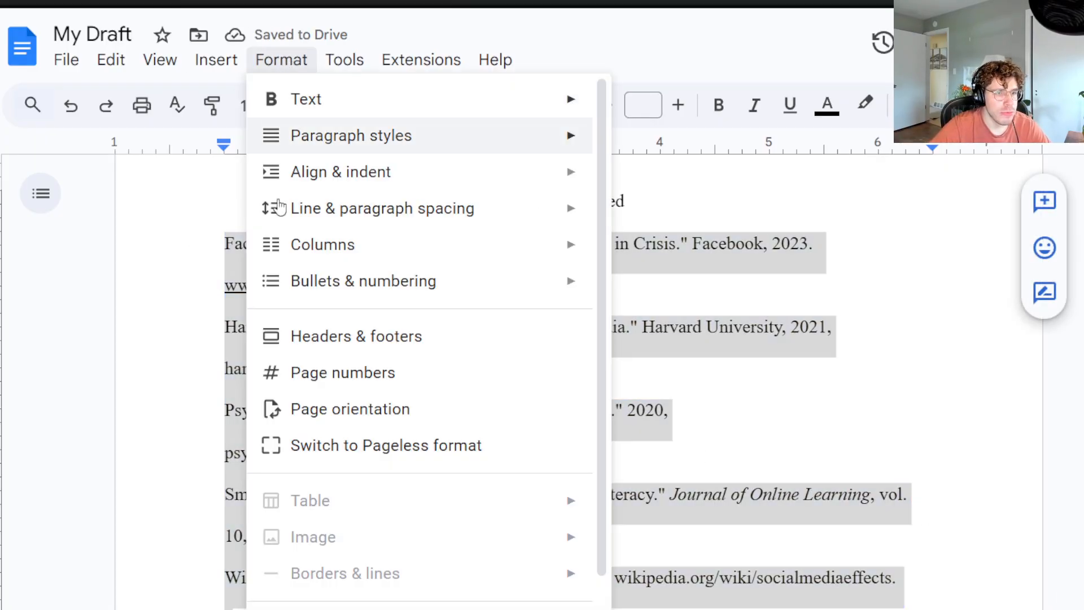
mouse_move(440, 178)
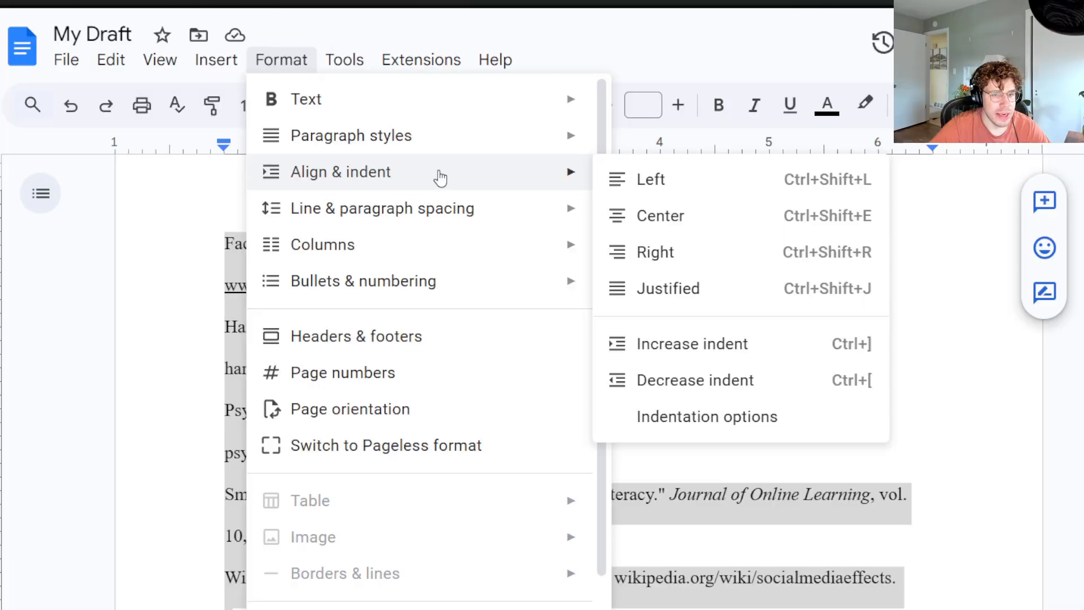
click(771, 417)
click(545, 415)
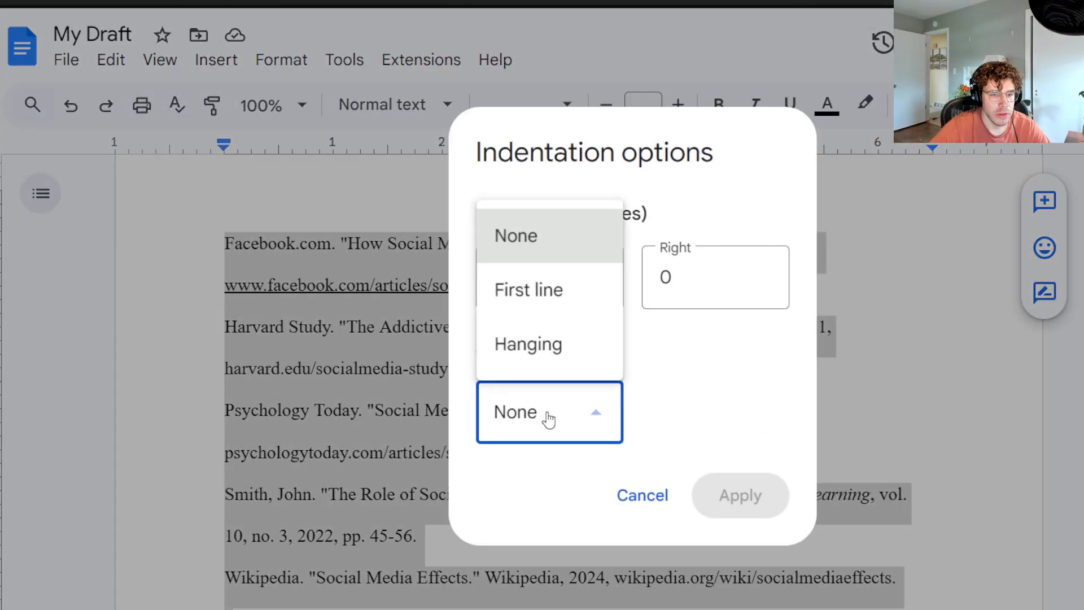
click(557, 346)
click(707, 432)
text(.5)
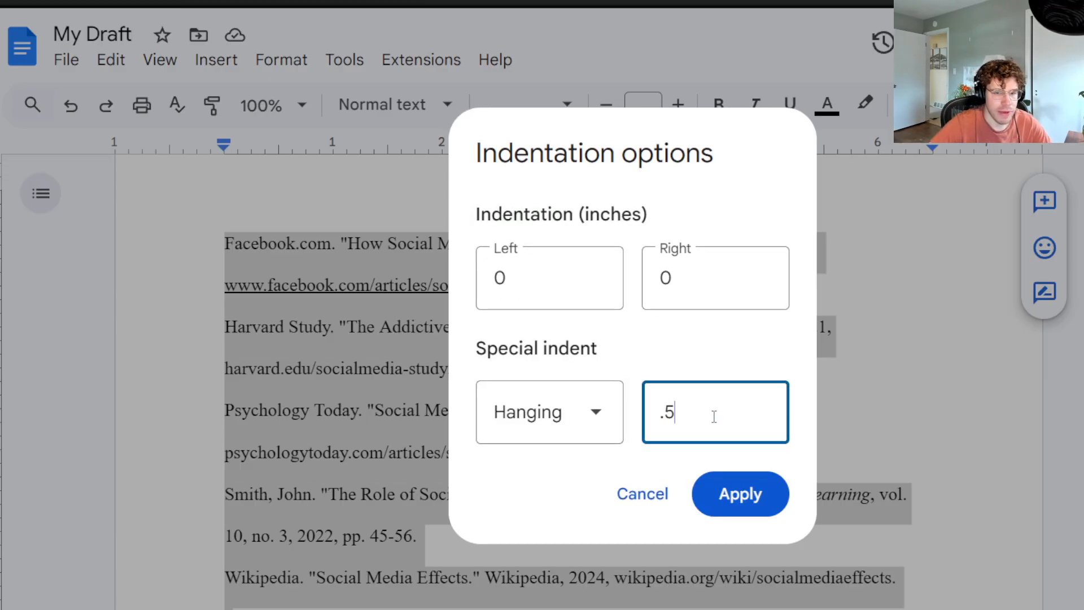
click(727, 496)
click(515, 356)
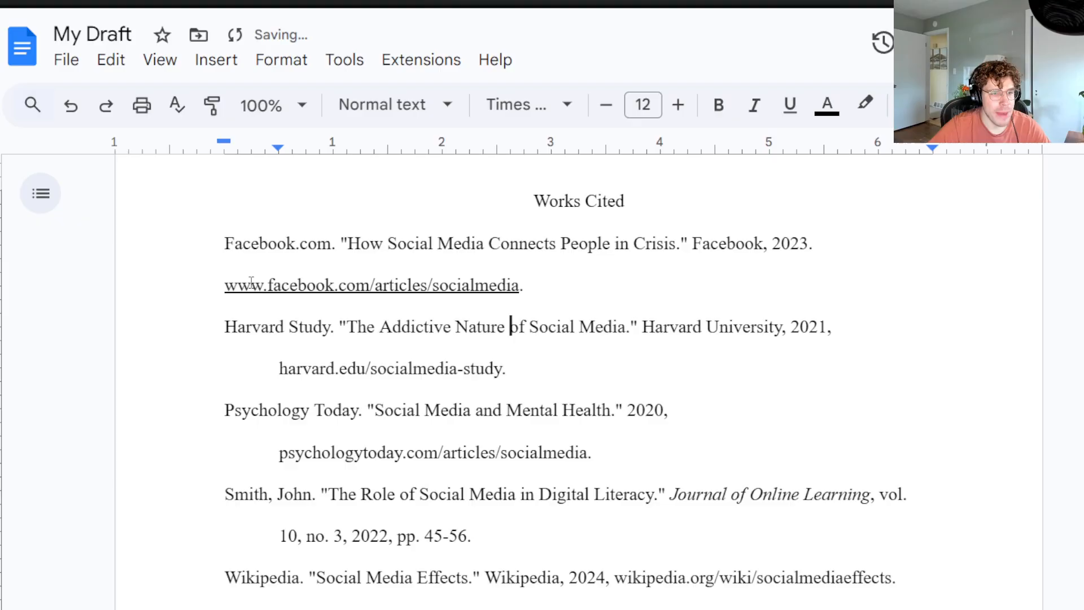
Indent the web address line of the Facebook.com entry to match the other entries' second lines
click(157, 281)
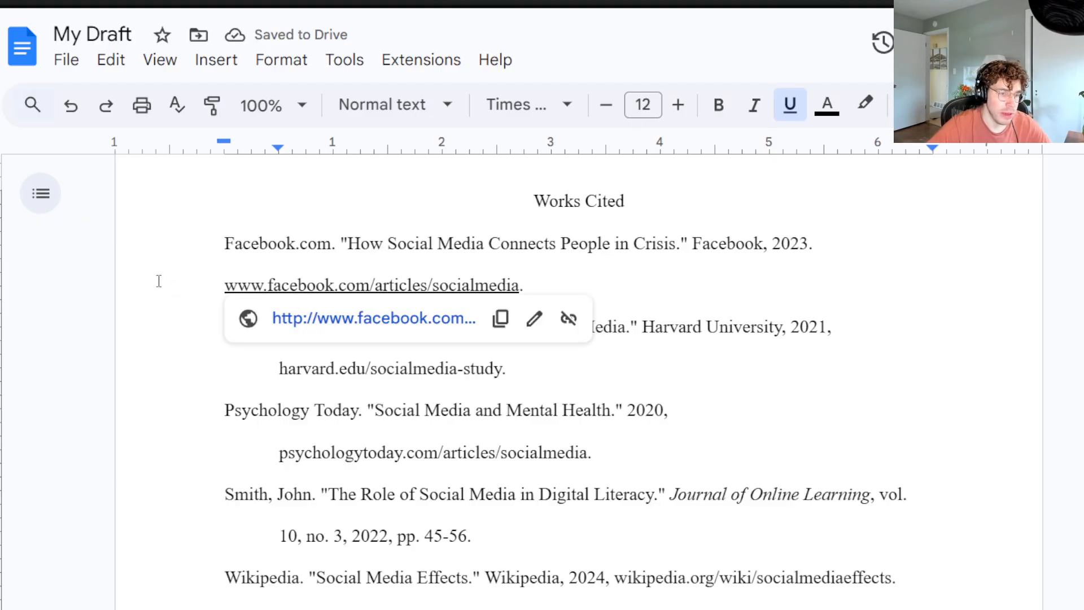
key(Tab)
drag(750, 324, 687, 305)
click(259, 217)
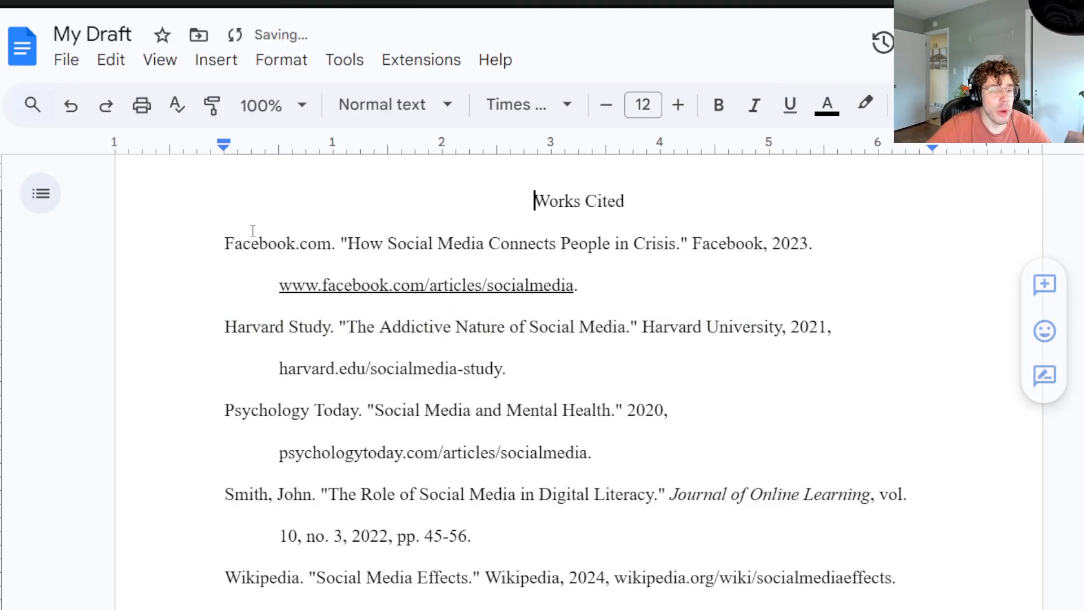
Examine the Works Cited page, including its title, the indents of the entries and the page number in the header
click(195, 241)
drag(220, 200, 847, 587)
click(793, 494)
scroll(746, 470, down, 1)
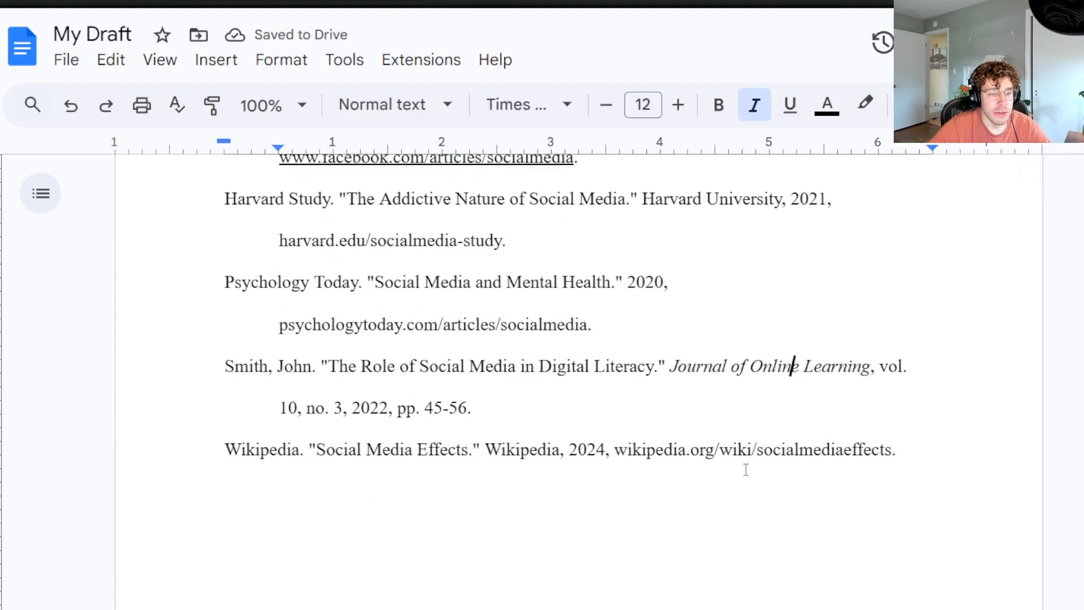
scroll(733, 466, up, 3)
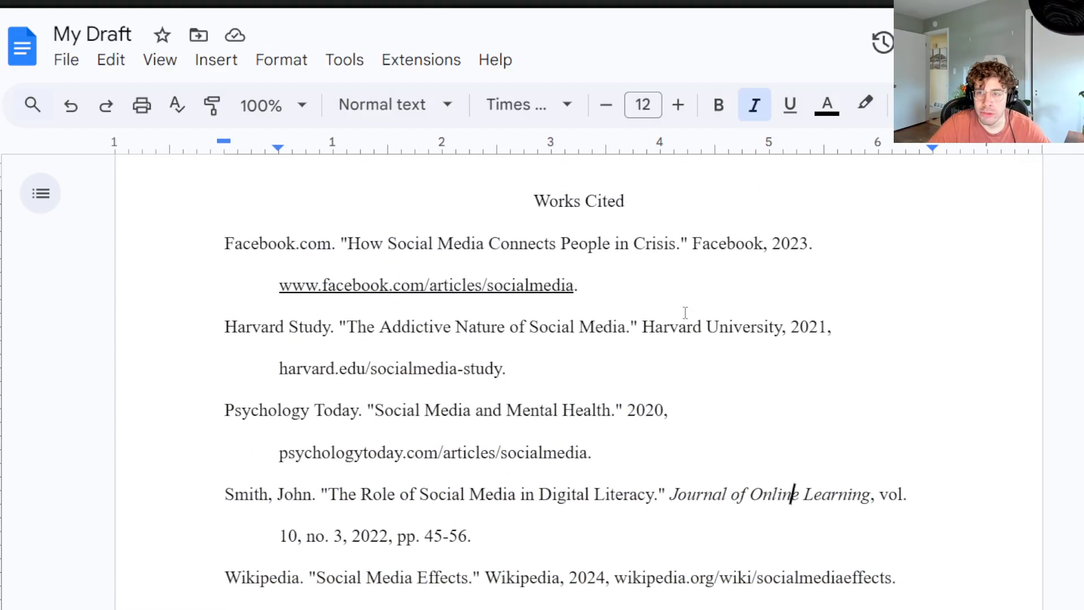
click(199, 285)
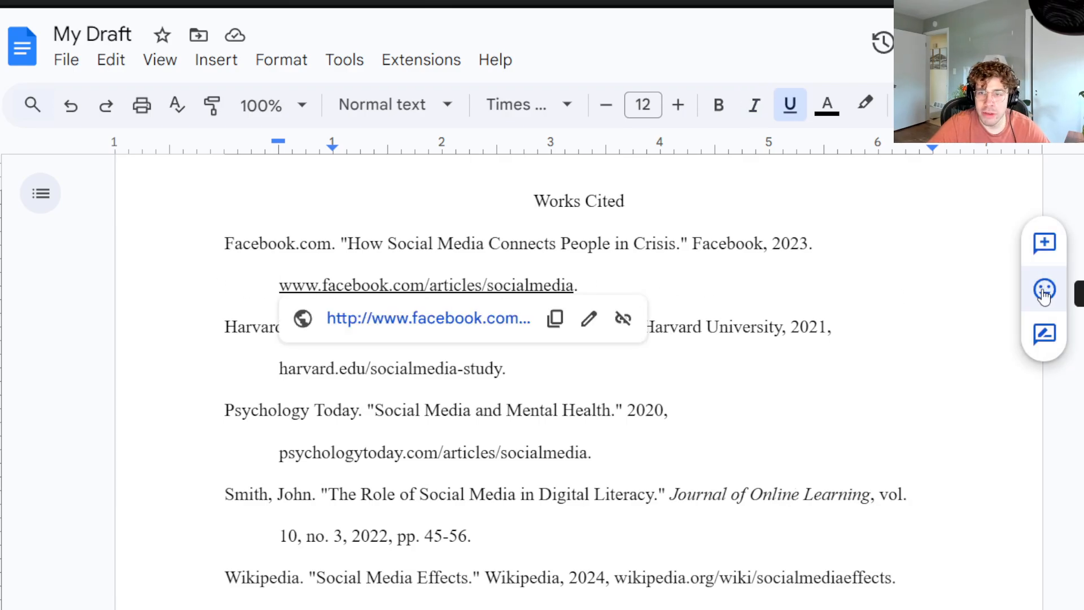
click(776, 359)
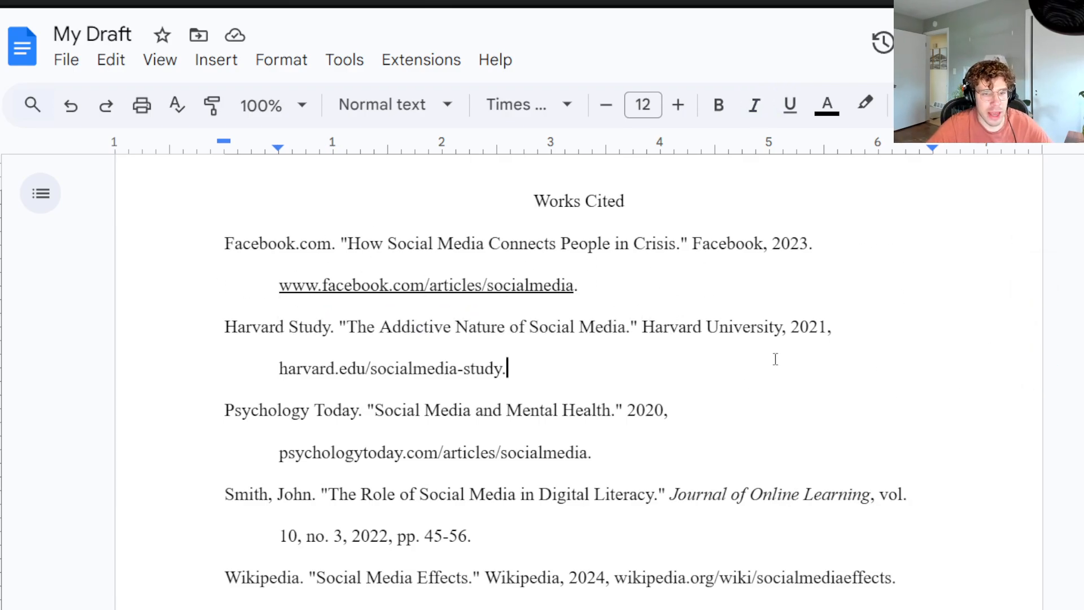
key(ctrl+minus)
key(ctrl+minus)
scroll(734, 364, up, 2)
click(550, 305)
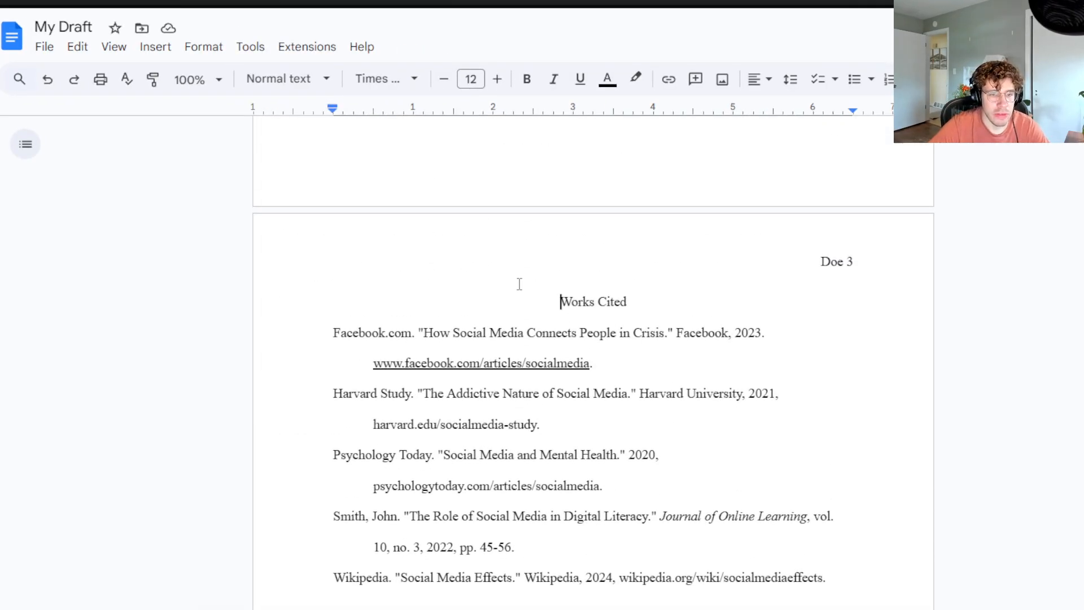
key(ctrl+a)
click(805, 459)
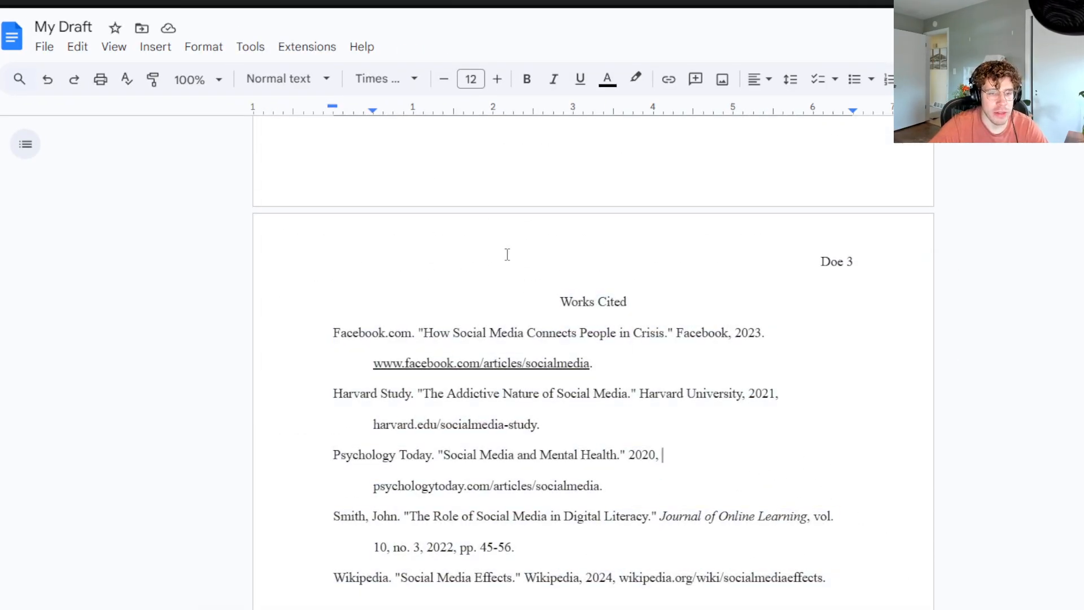
double_click(852, 262)
click(689, 450)
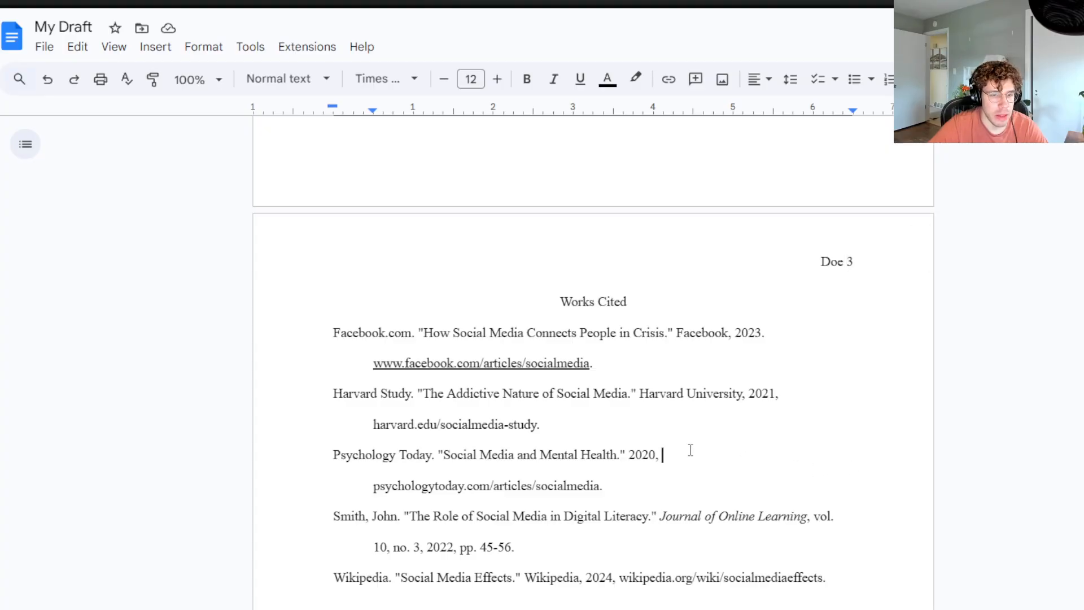
Review the whole essay's headings, paragraphs and page layout, and check the line spacing options for the text
scroll(690, 450, up, 8)
scroll(680, 438, up, 15)
scroll(614, 257, down, 7)
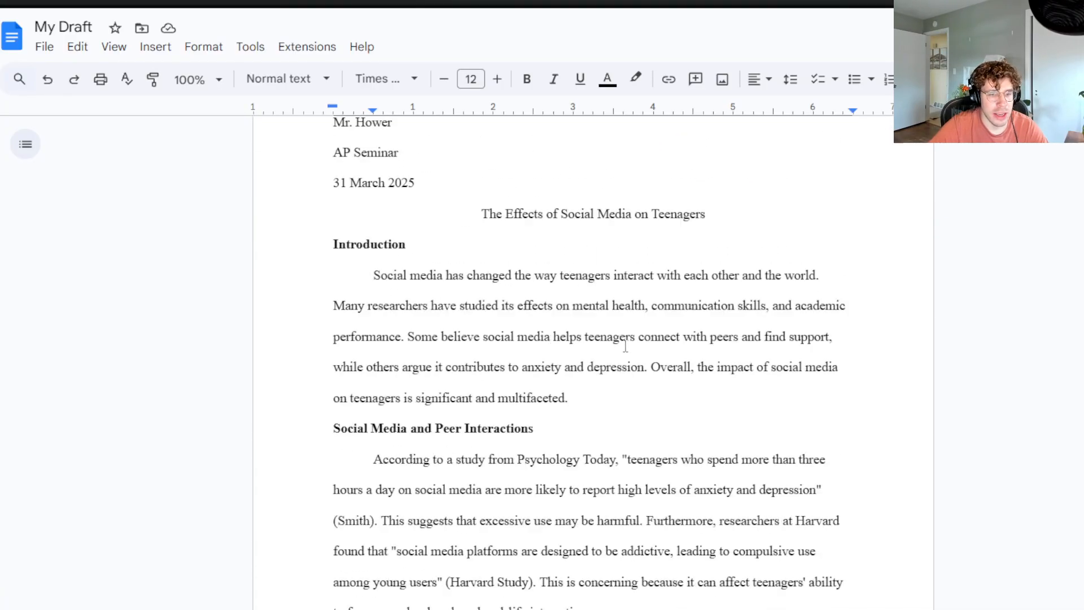
scroll(634, 406, down, 3)
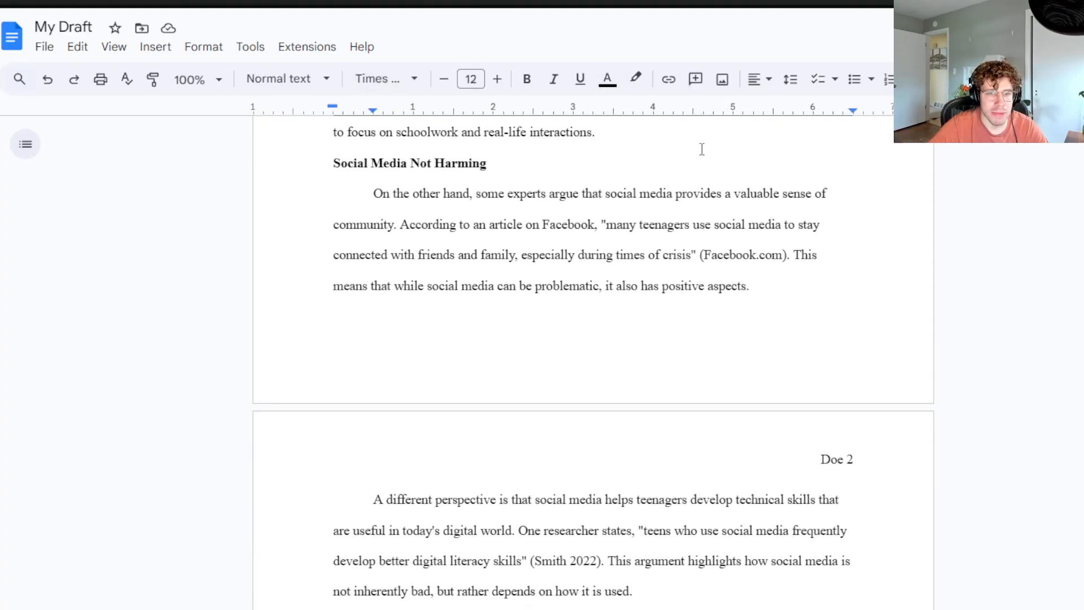
click(760, 90)
click(793, 82)
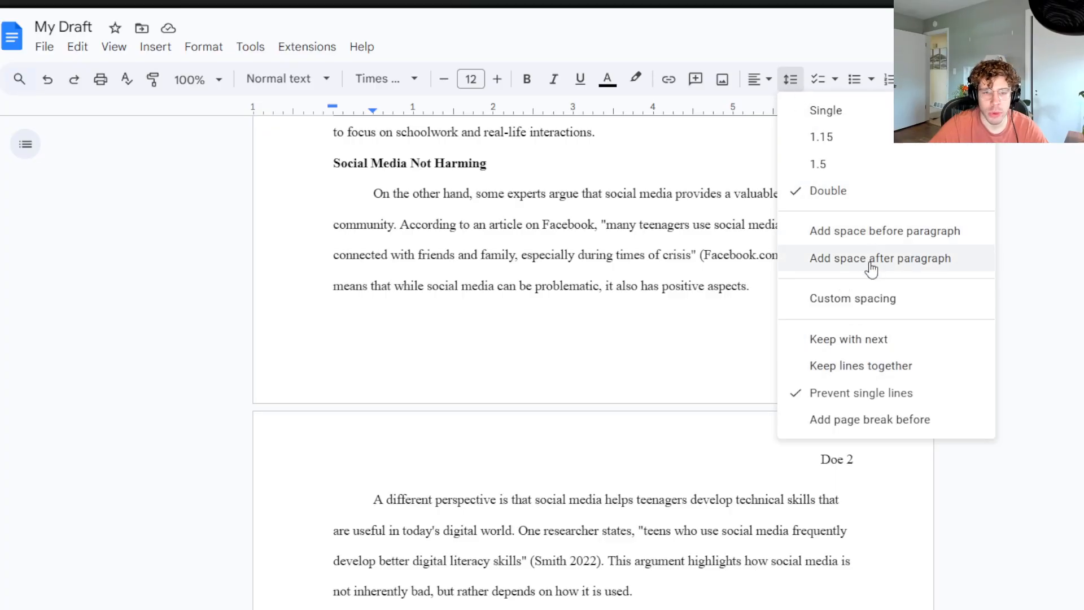
click(793, 255)
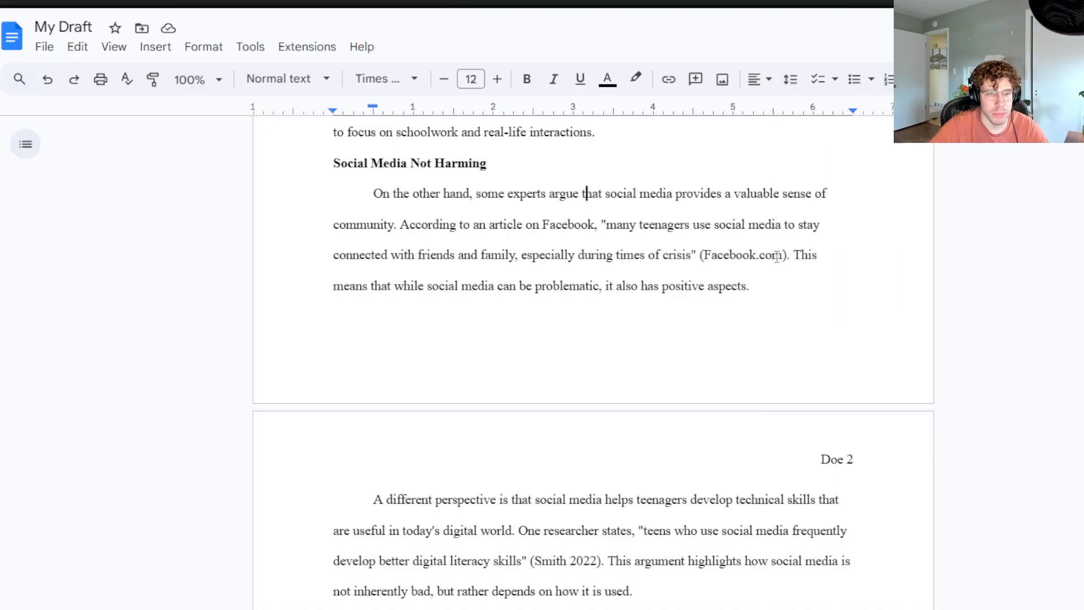
scroll(658, 306, up, 10)
scroll(378, 206, down, 15)
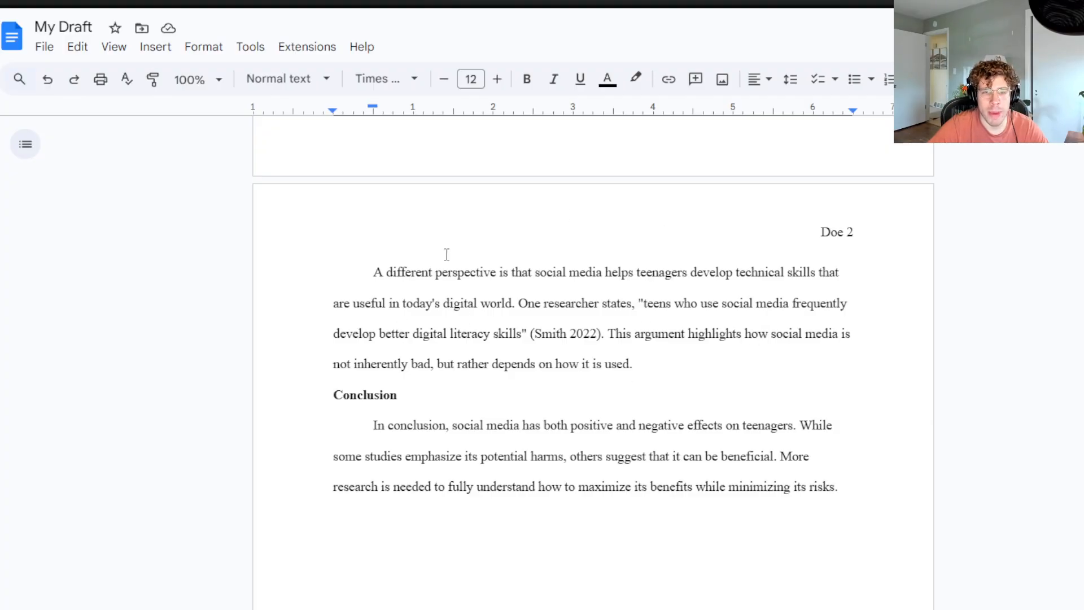
scroll(581, 334, down, 6)
scroll(734, 341, up, 13)
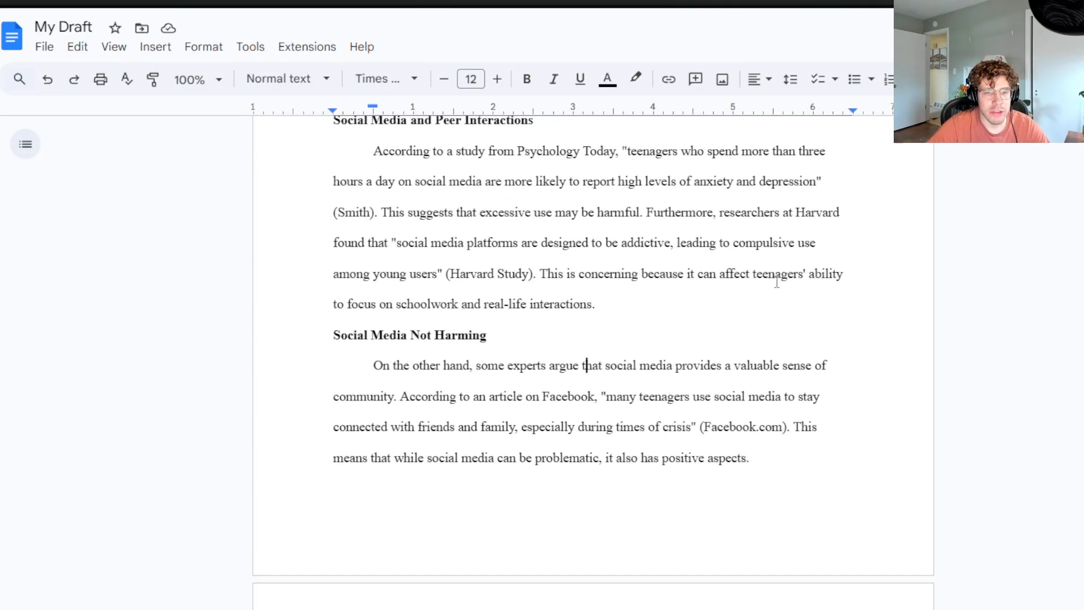
Search the document for "facebook" to locate where the Facebook.com source is cited in the essay
scroll(777, 282, up, 3)
scroll(716, 299, up, 3)
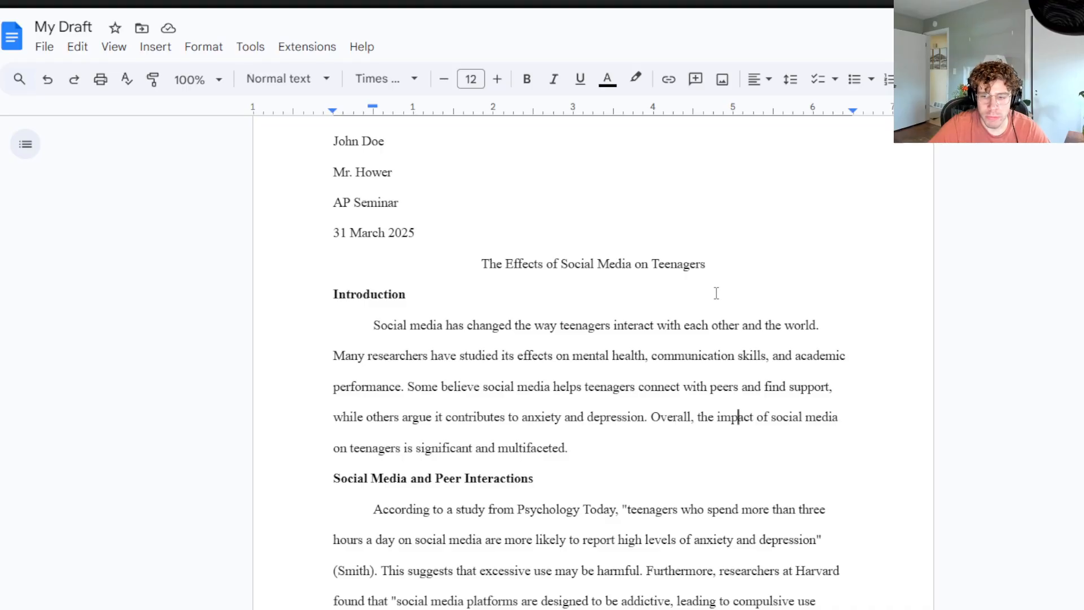
scroll(716, 293, down, 20)
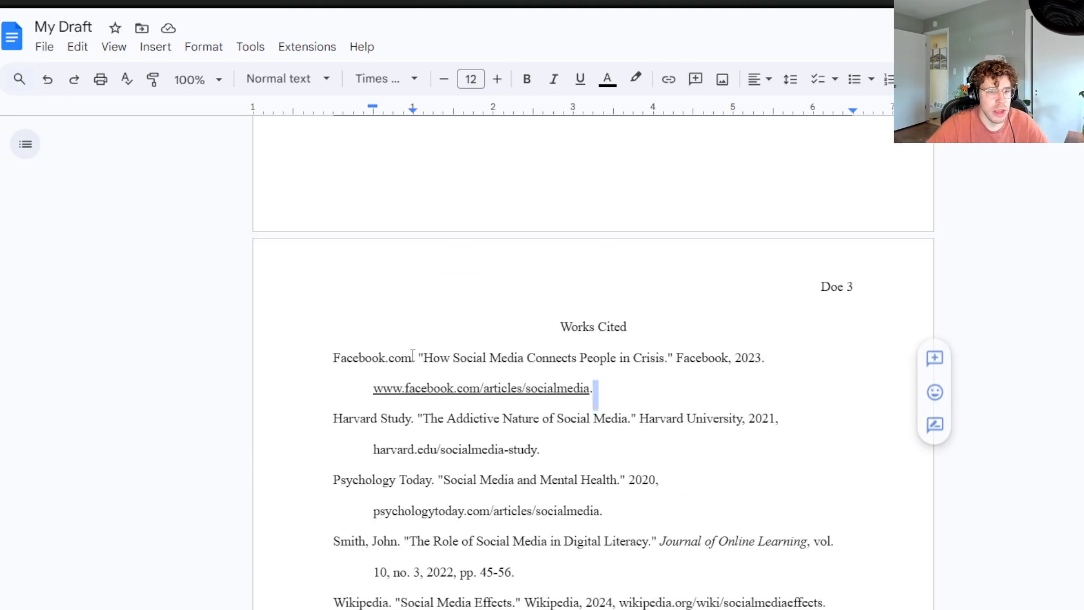
double_click(336, 358)
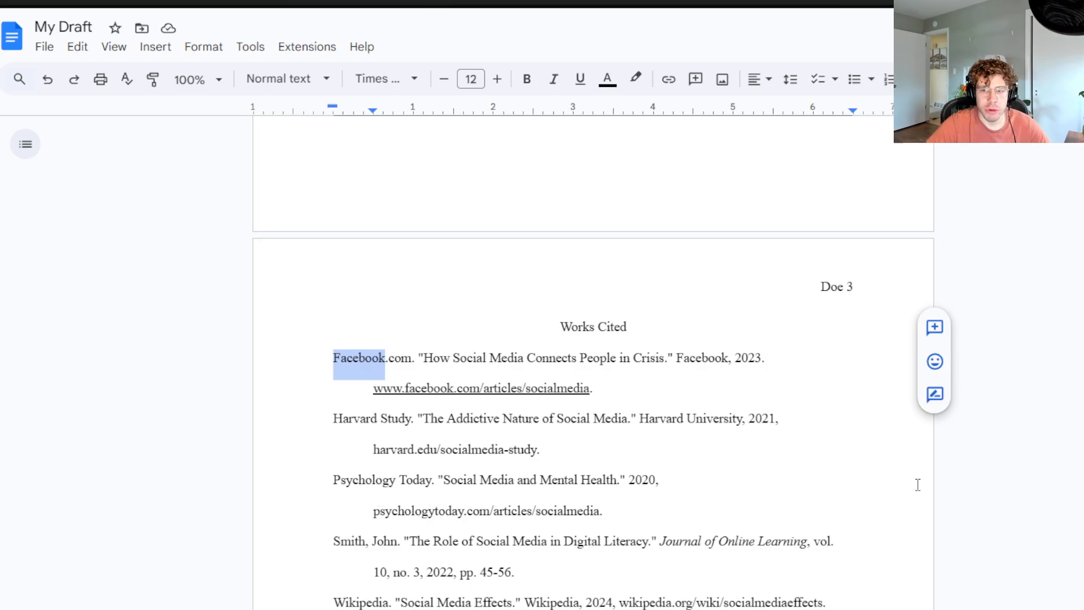
key(ctrl+f)
text(facebook)
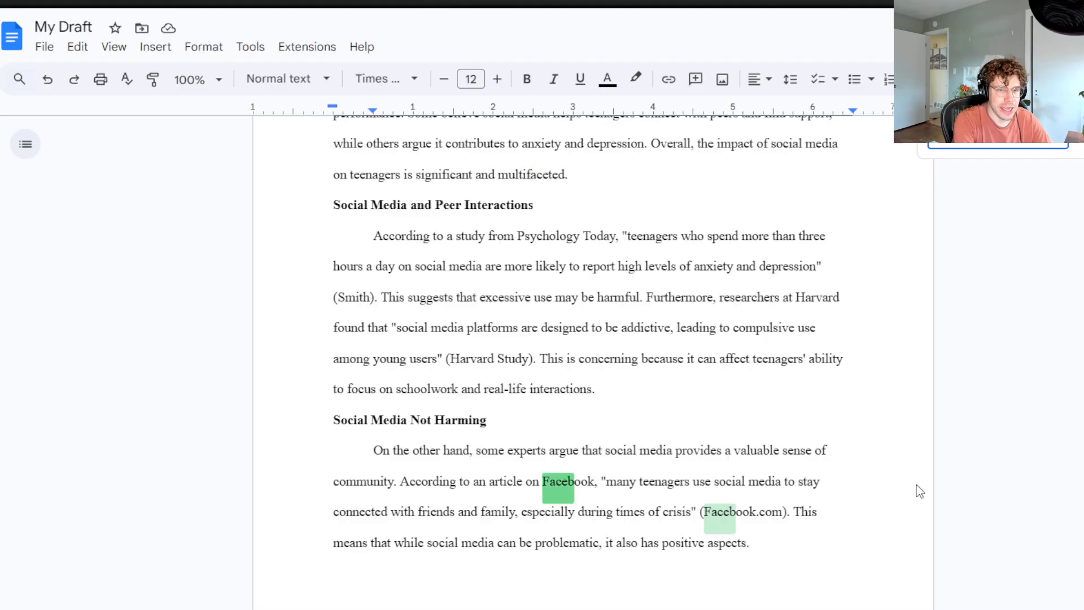
scroll(738, 397, down, 2)
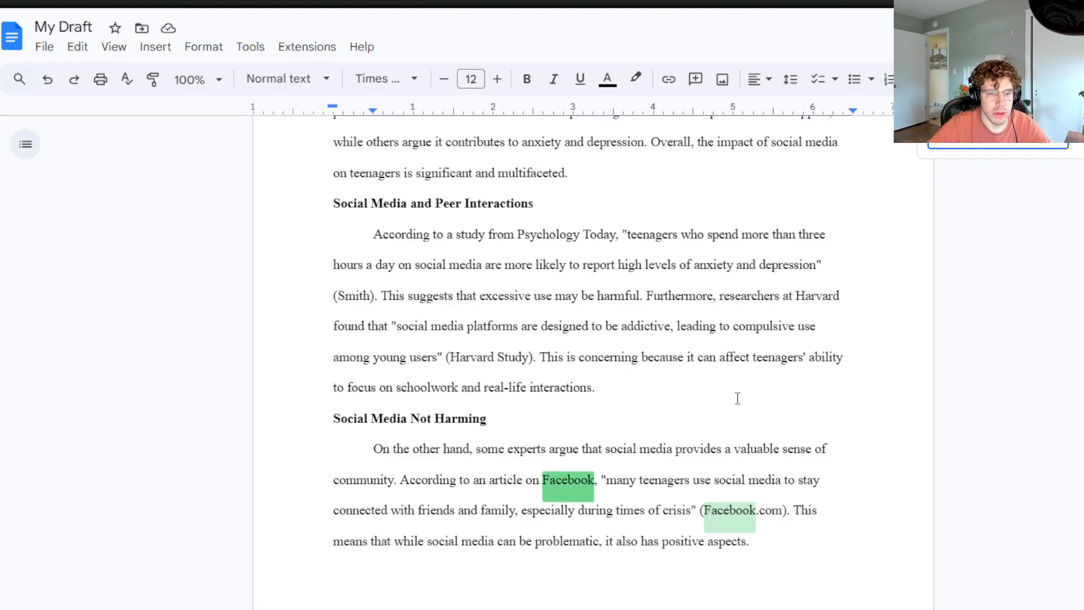
Compare the Facebook.com in-text citation in the Social Media Not Harming section with its Works Cited entry
double_click(742, 368)
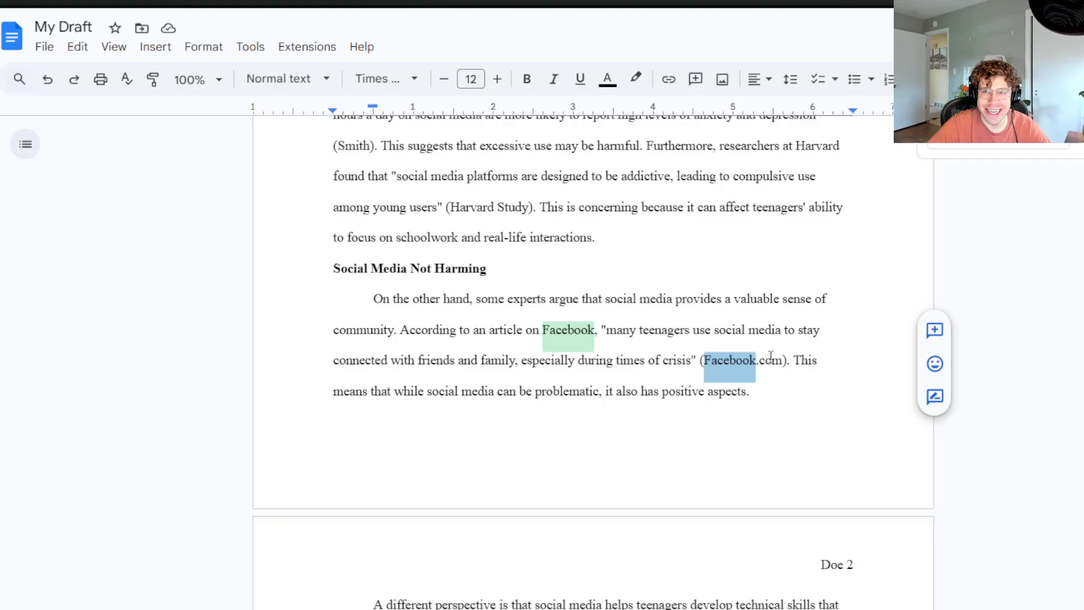
drag(698, 362, 789, 362)
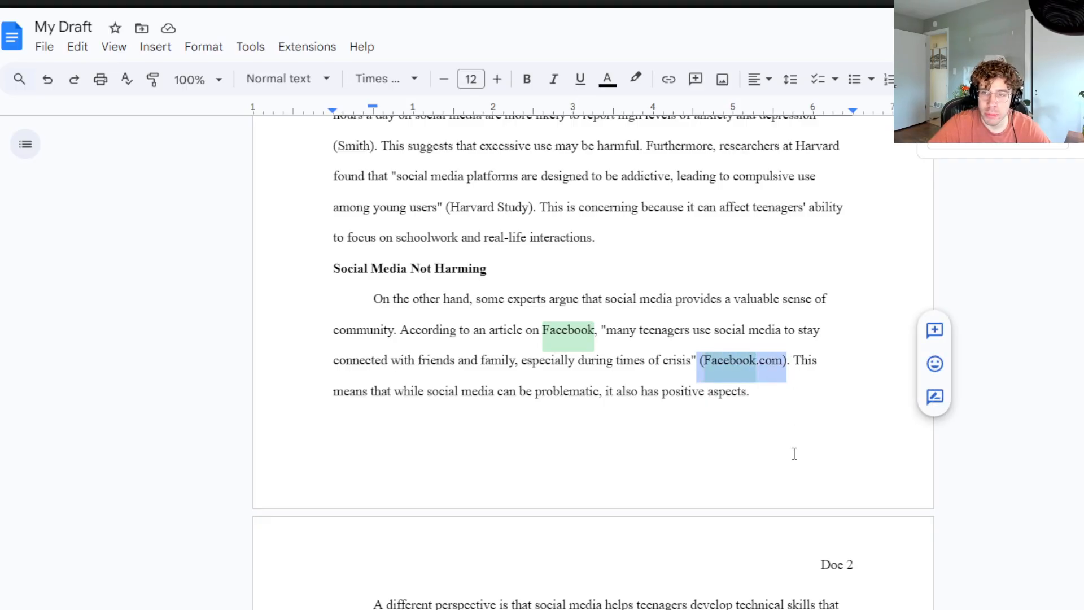
click(792, 362)
double_click(736, 361)
click(810, 361)
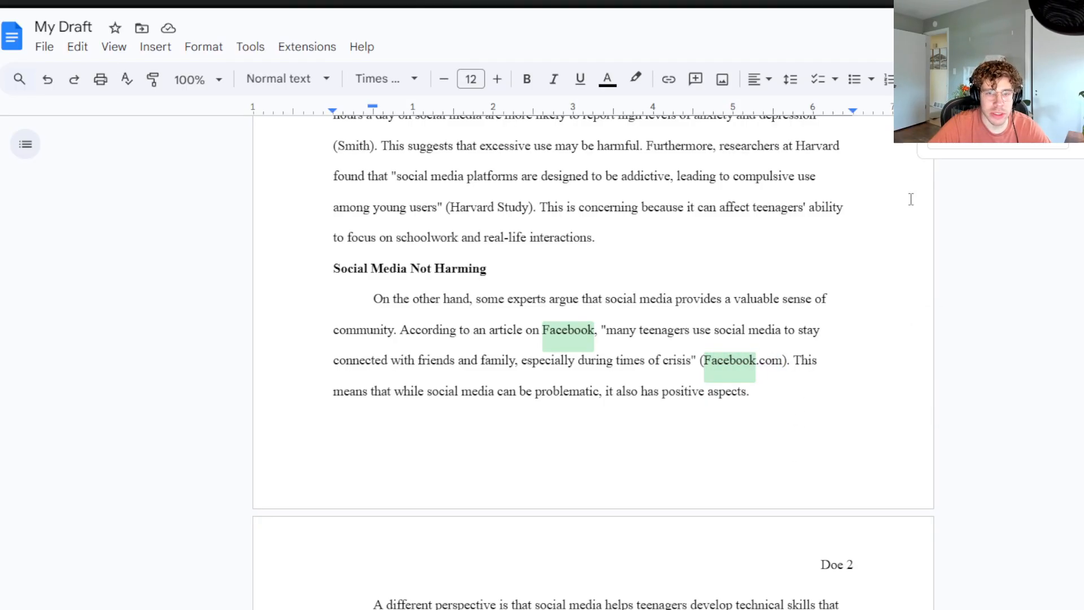
scroll(556, 374, down, 13)
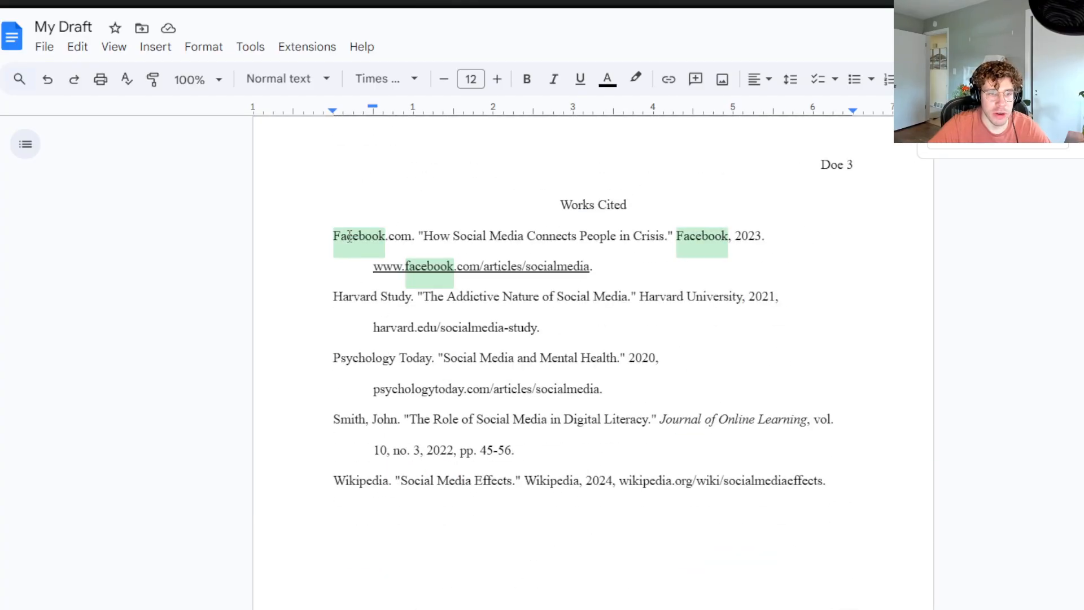
double_click(350, 237)
scroll(702, 411, up, 10)
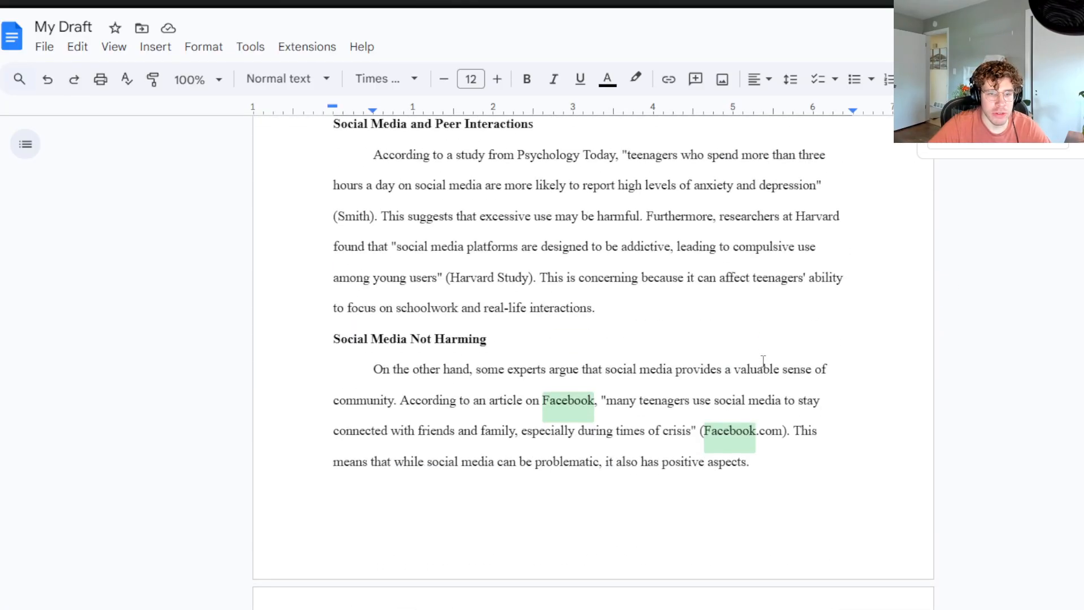
double_click(733, 447)
scroll(573, 394, down, 12)
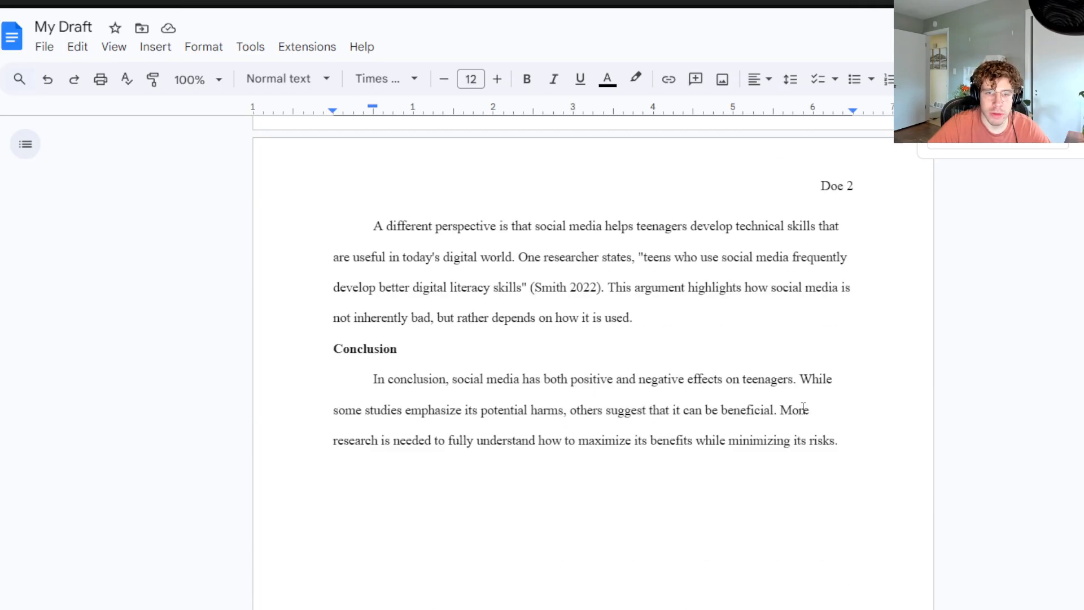
scroll(581, 388, up, 4)
Search the document for "Harvard Study" and compare its in-text citation with the Works Cited entry
key(ctrl+f)
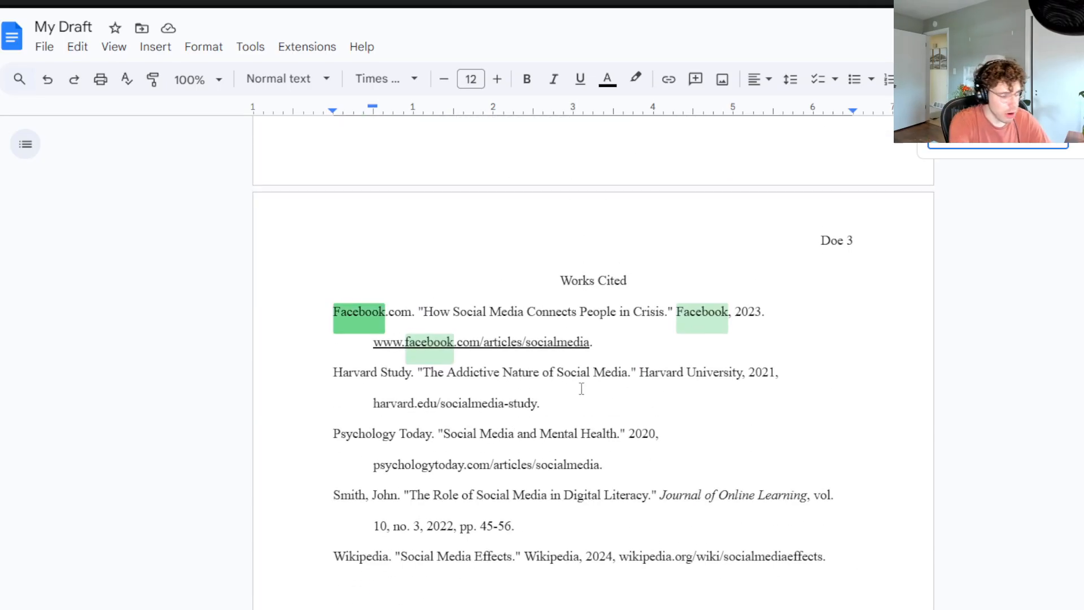
text(Harvard Study)
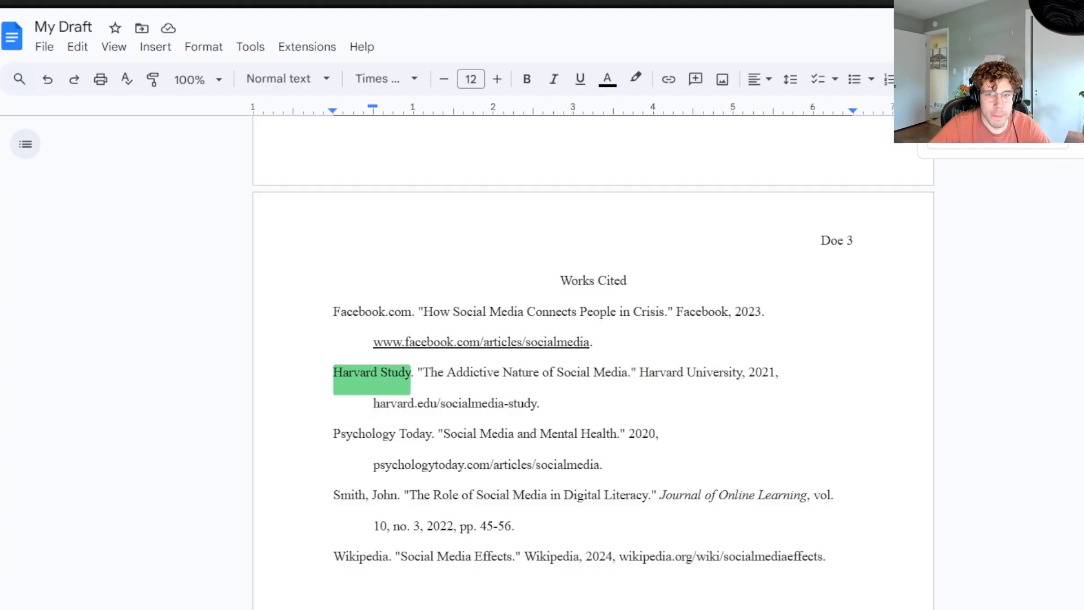
key(Return)
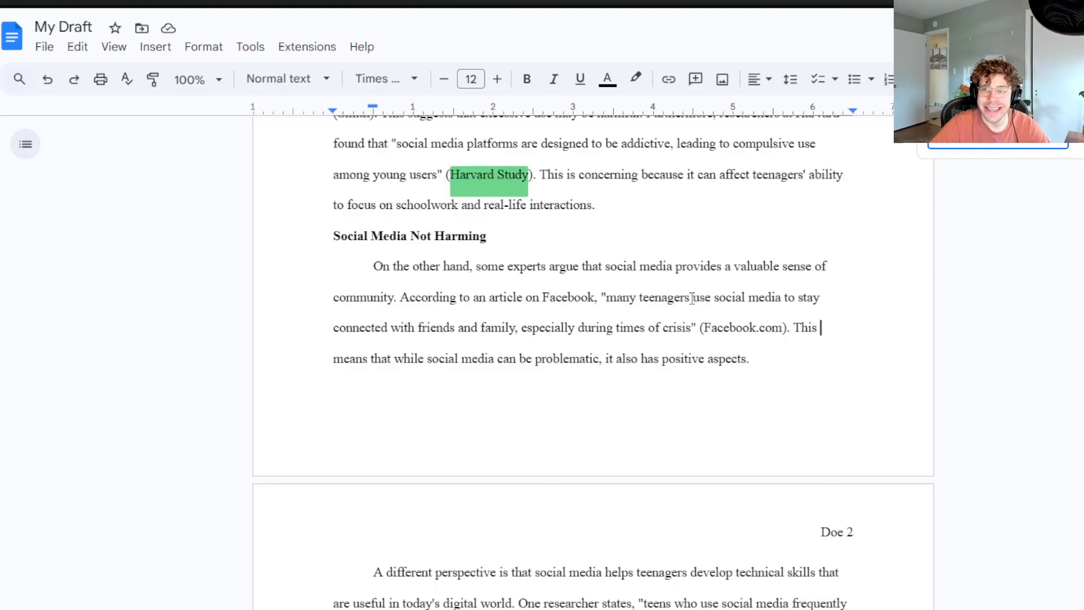
scroll(692, 297, down, 20)
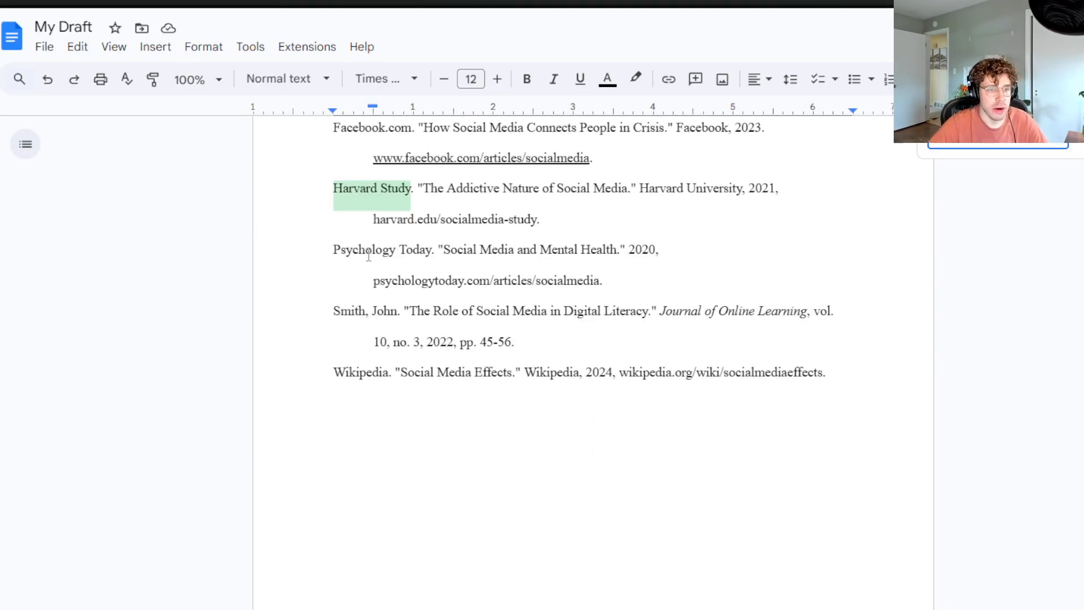
Search the document for the Psychology Today source to locate where it is cited in the essay
click(368, 256)
key(ctrl+f)
text(psycholog)
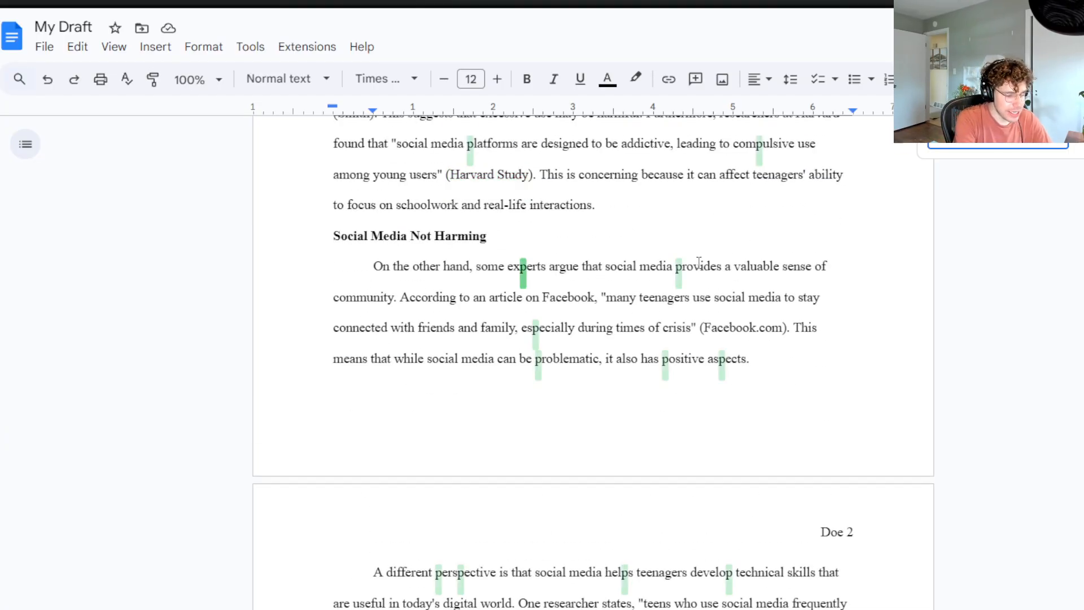
text(y tod)
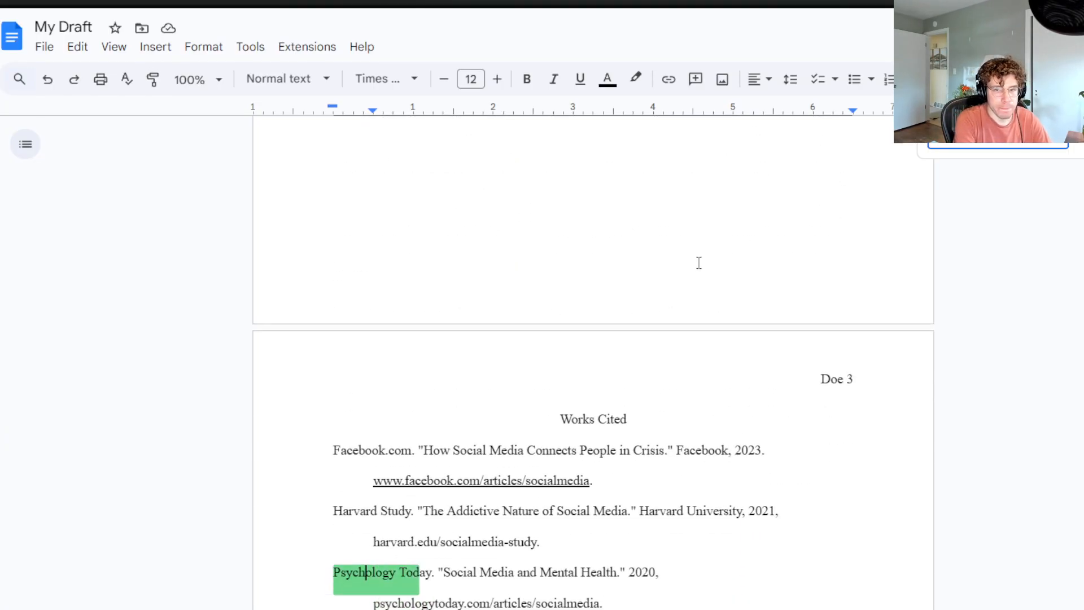
text(ay)
key(BackSpace)
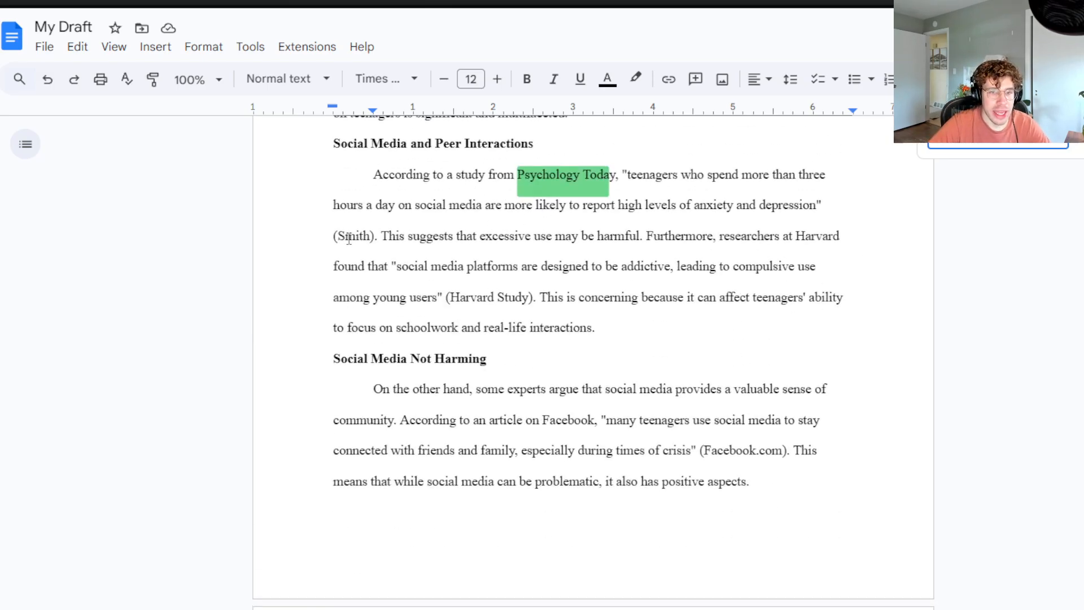
Check the citation after the "anxiety and depression" quotation against Works Cited and replace the author's surname in it with Psychology Today
drag(375, 236, 325, 242)
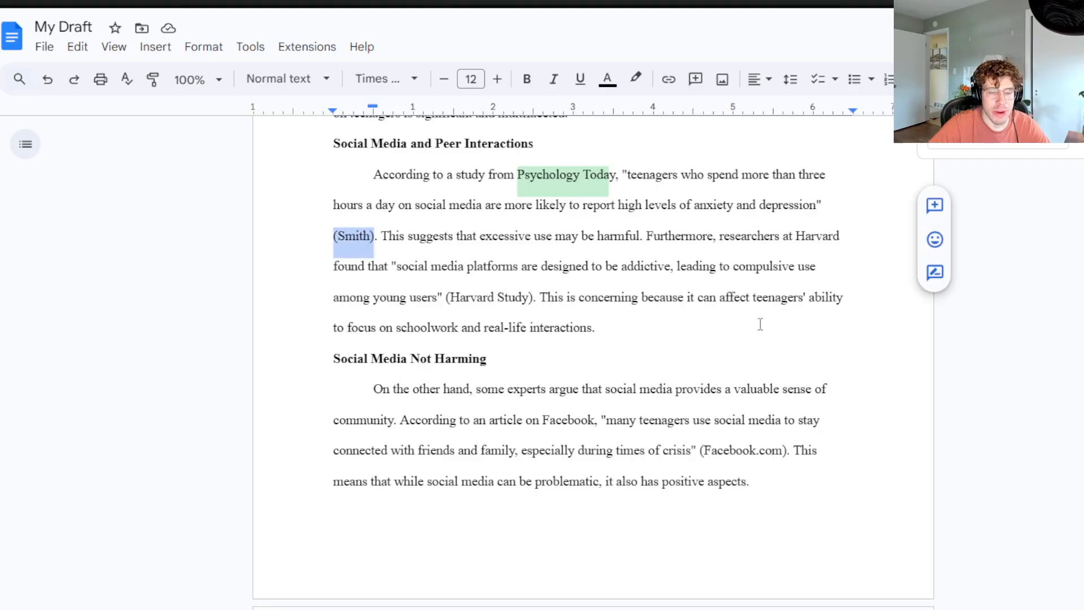
scroll(649, 285, down, 15)
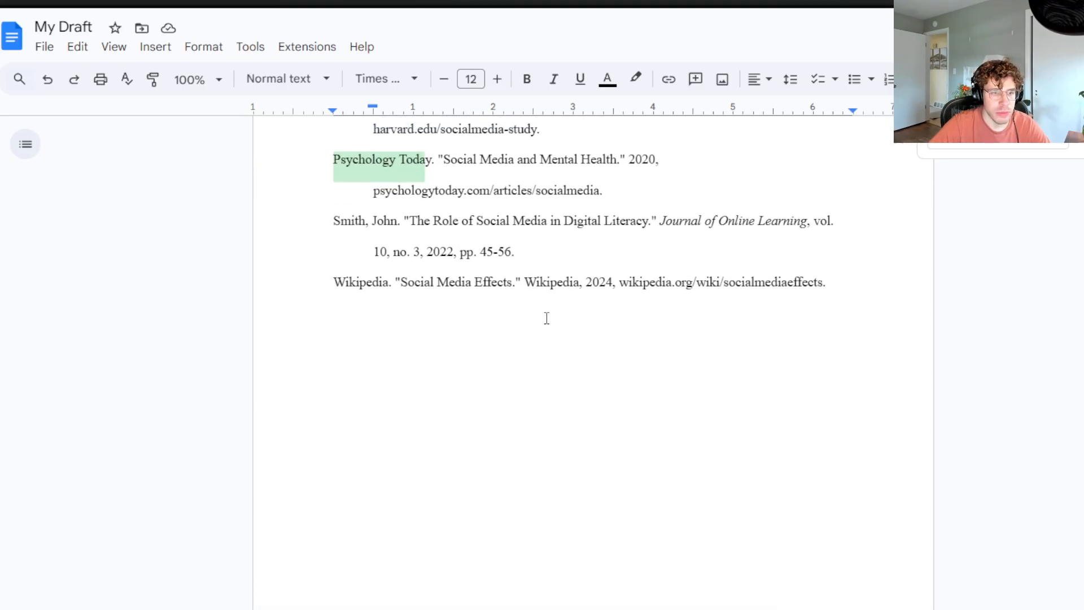
scroll(546, 318, up, 4)
scroll(573, 360, up, 12)
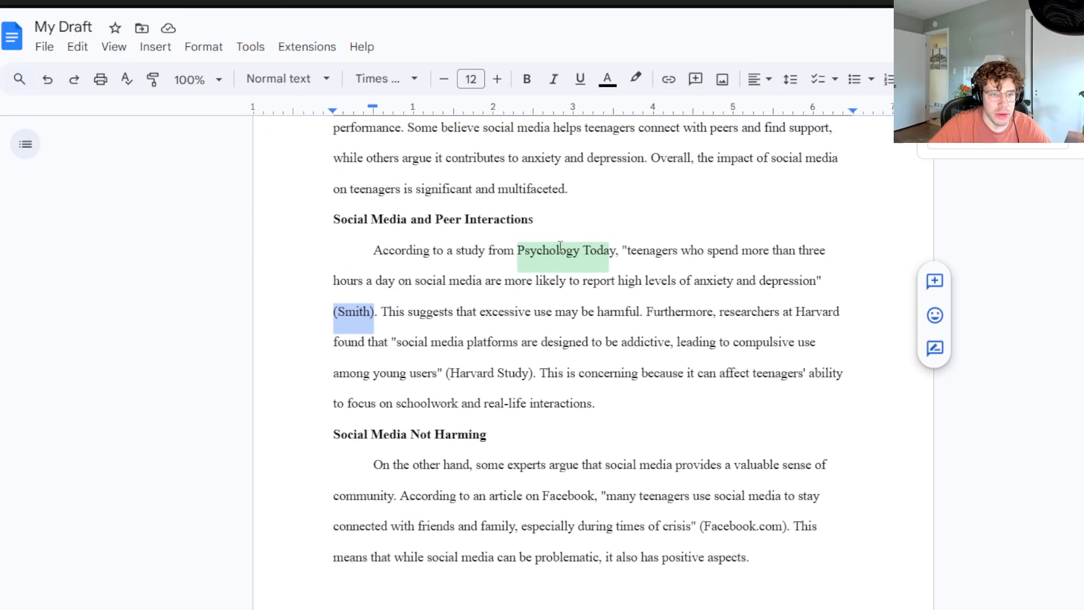
scroll(536, 266, down, 12)
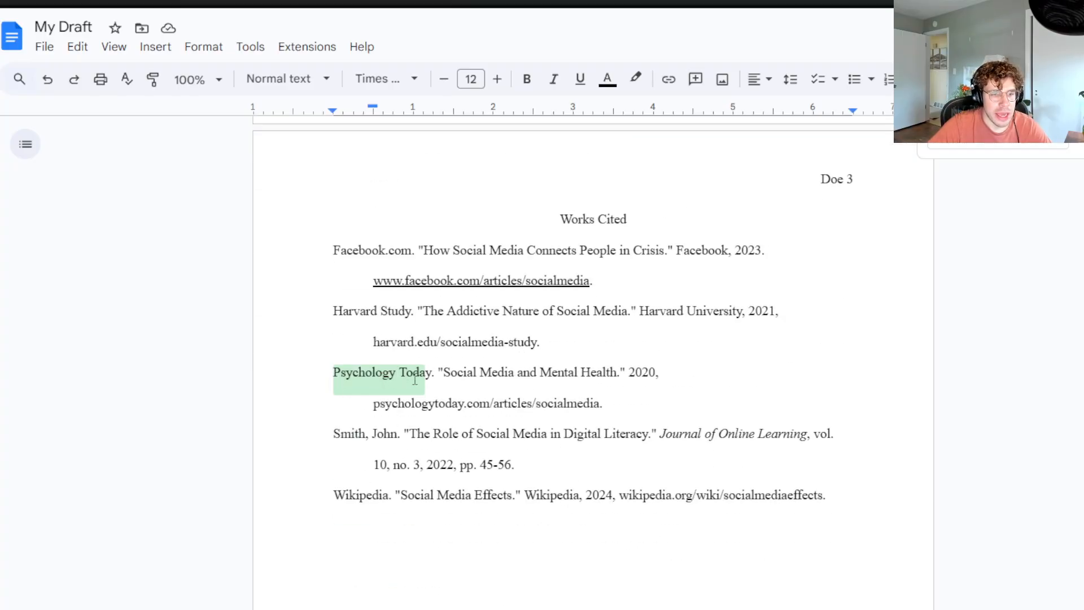
scroll(504, 387, up, 15)
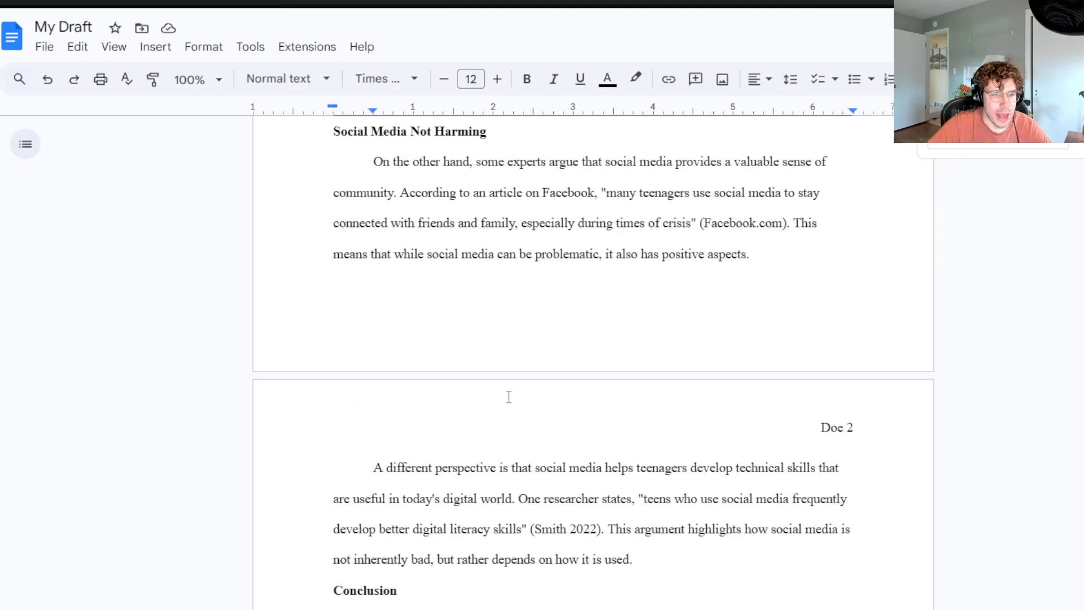
scroll(504, 407, down, 1)
double_click(355, 388)
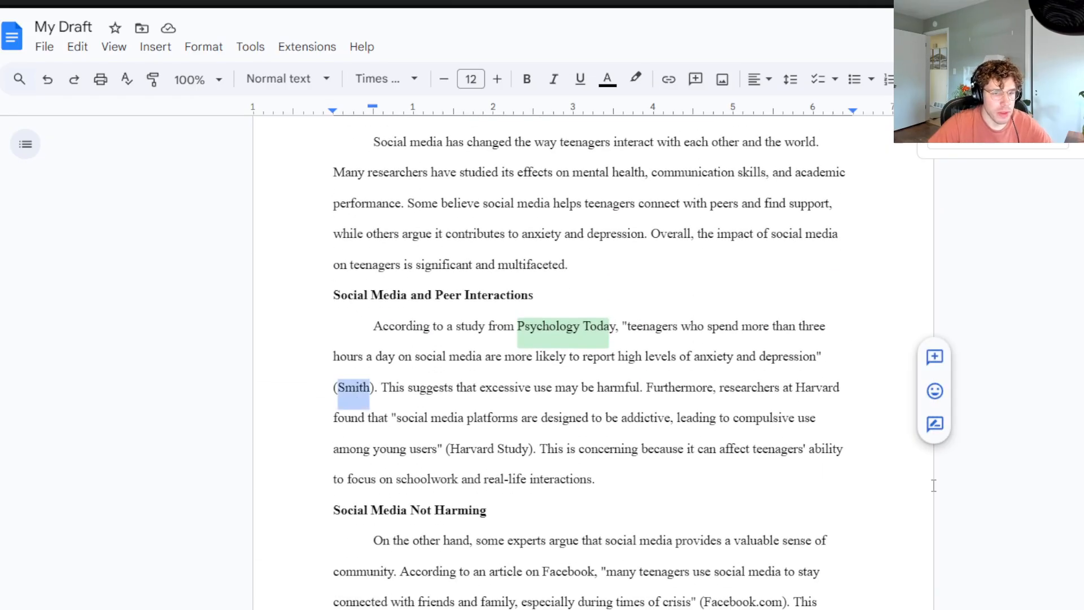
text(Psychology Tod)
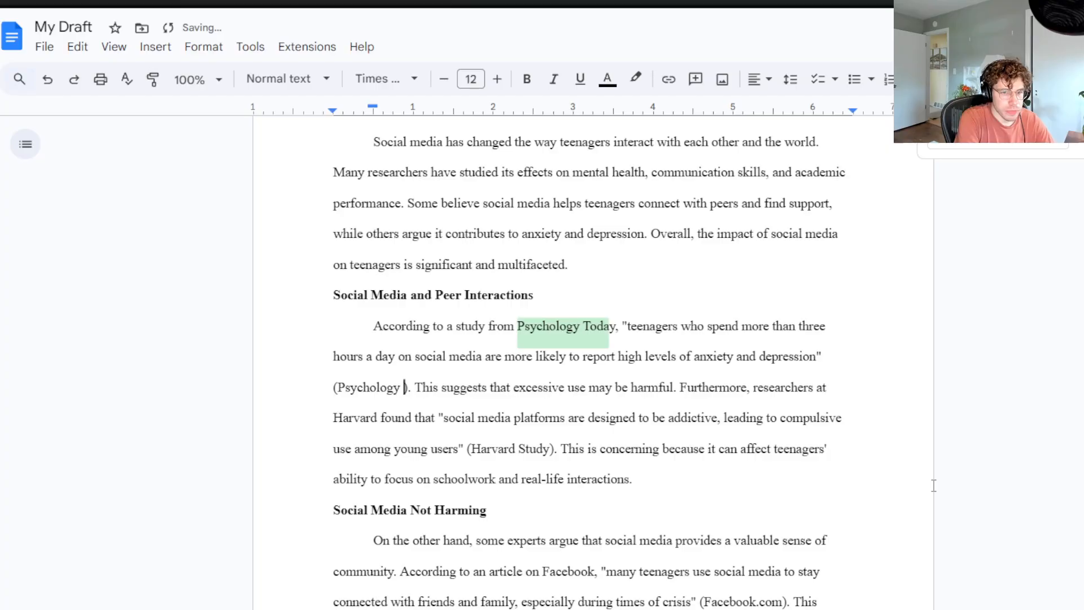
text(ay)
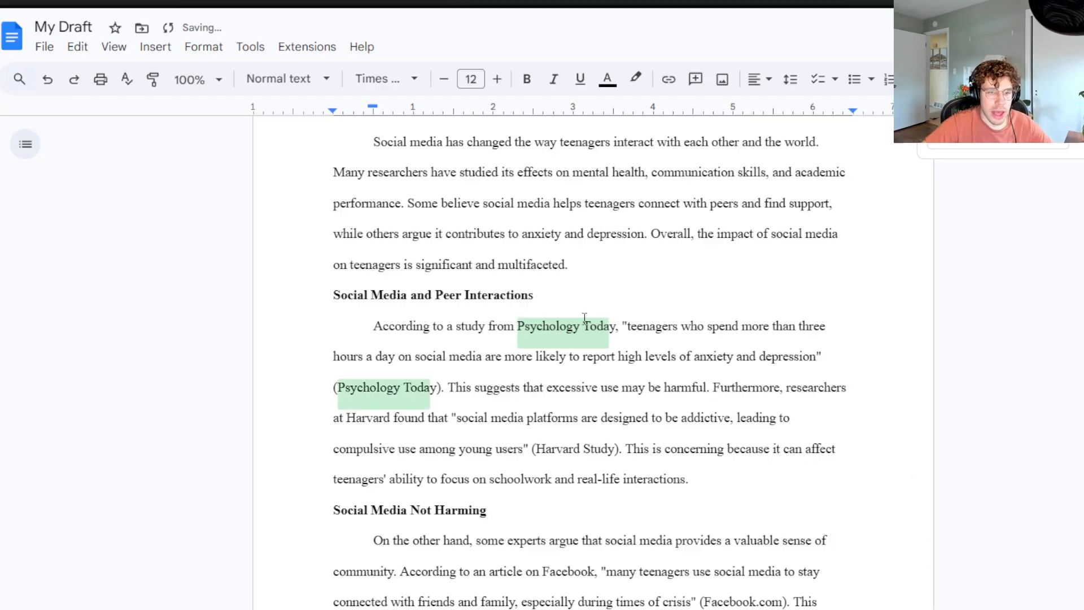
Remove the year from the in-text citation after the digital literacy skills quotation, leaving only the author's surname in the parentheses
scroll(540, 365, down, 20)
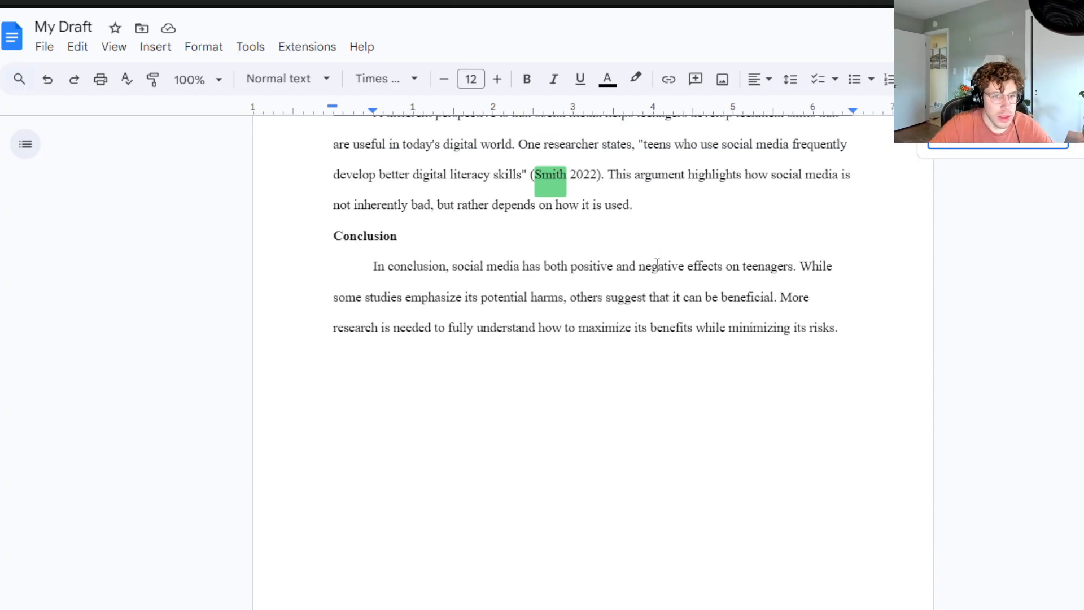
double_click(582, 326)
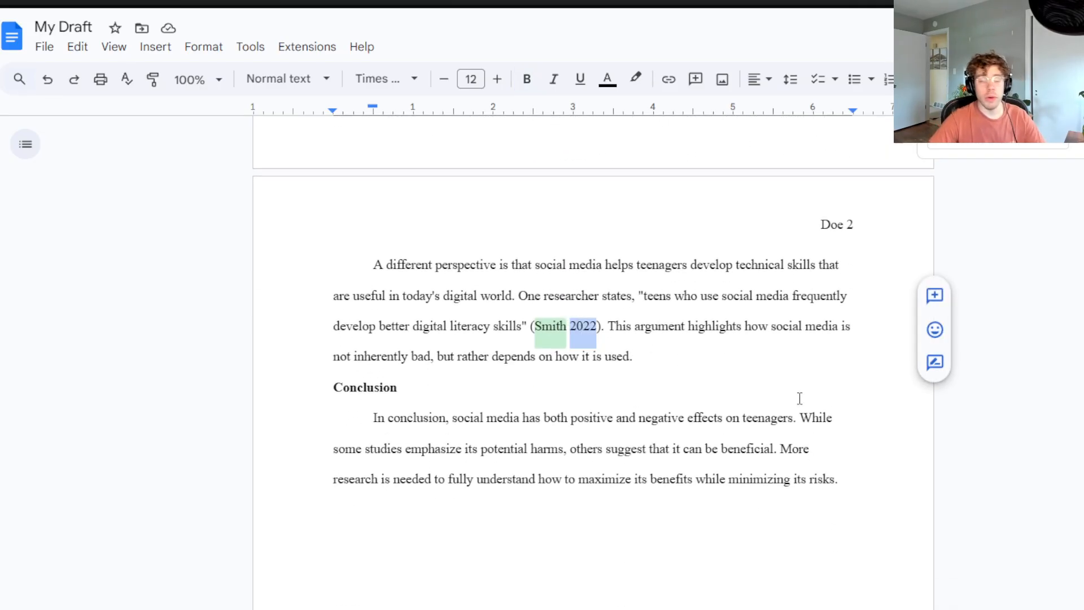
click(569, 331)
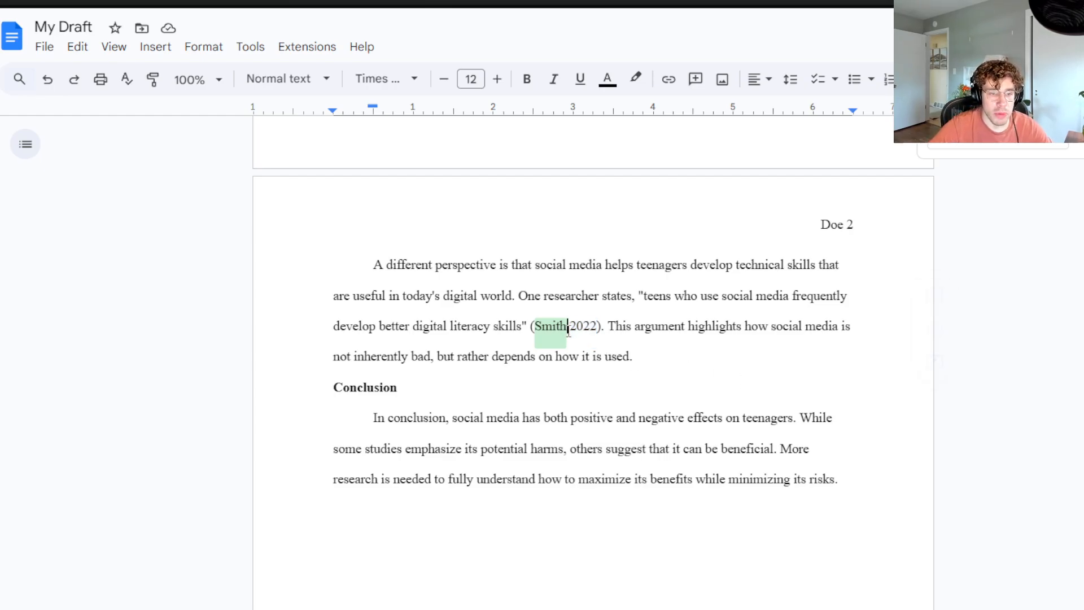
text(,)
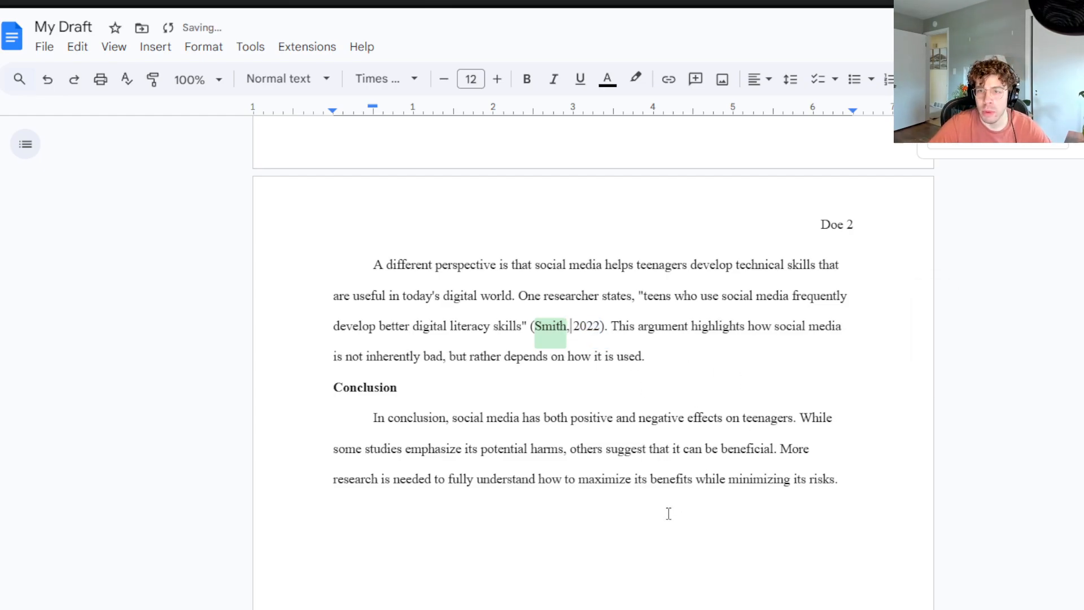
key(BackSpace)
shift+click(595, 326)
key(BackSpace)
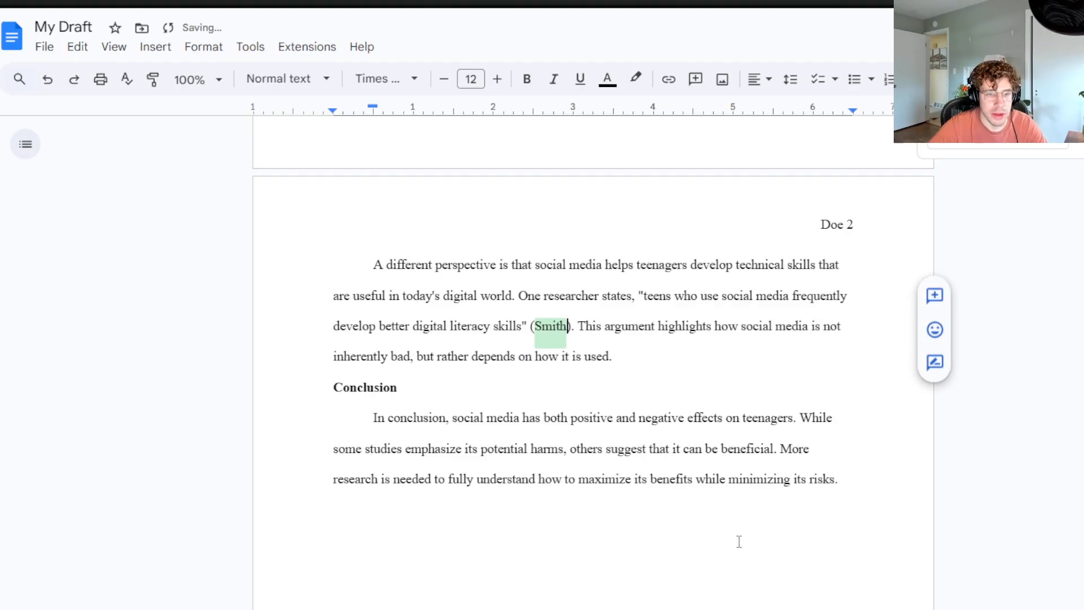
Compare the in-text citation for the digital literacy quotation with the Journal of Online Learning entry in Works Cited
scroll(689, 477, down, 10)
scroll(690, 476, up, 3)
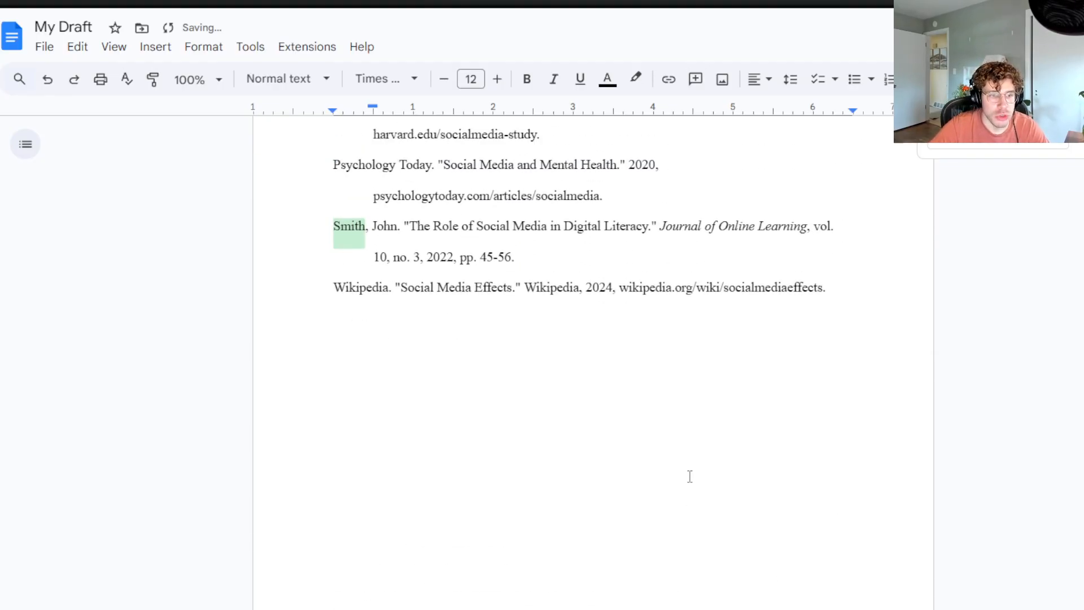
drag(570, 333, 244, 315)
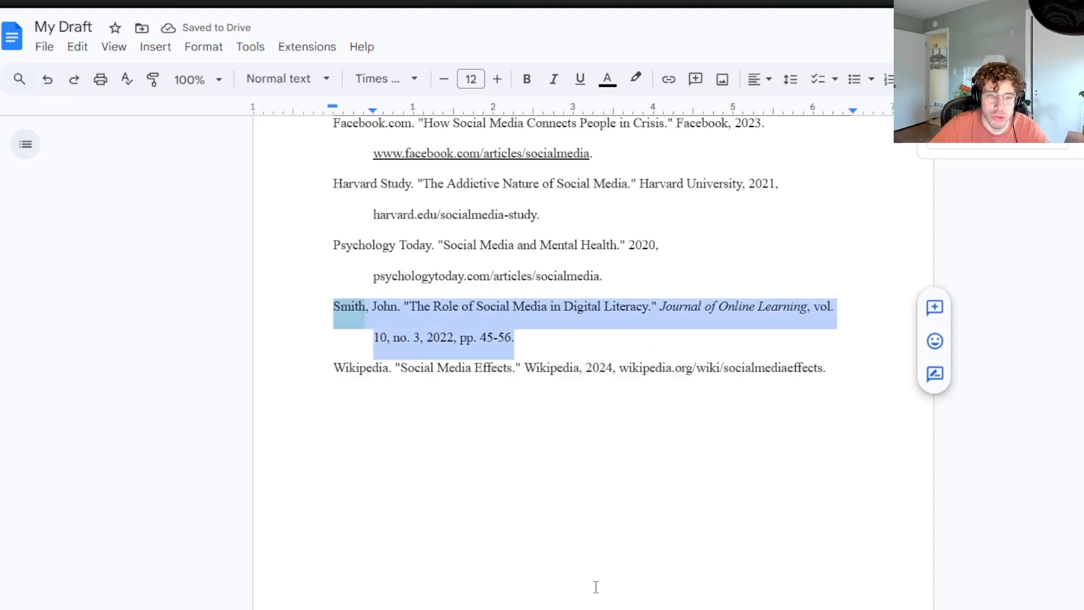
scroll(596, 587, up, 15)
click(621, 489)
scroll(614, 454, down, 12)
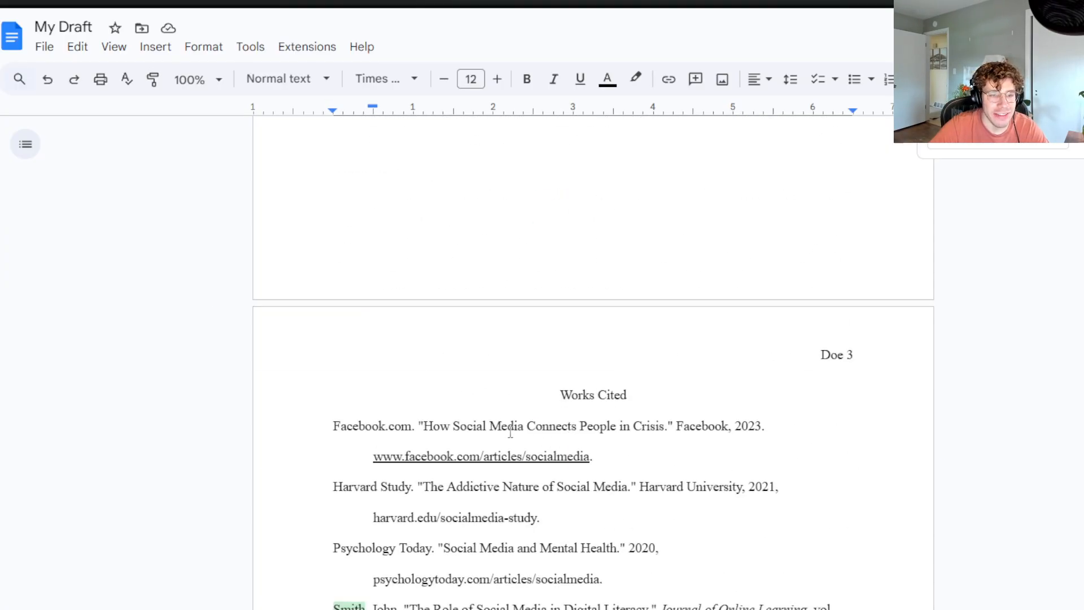
scroll(510, 432, down, 3)
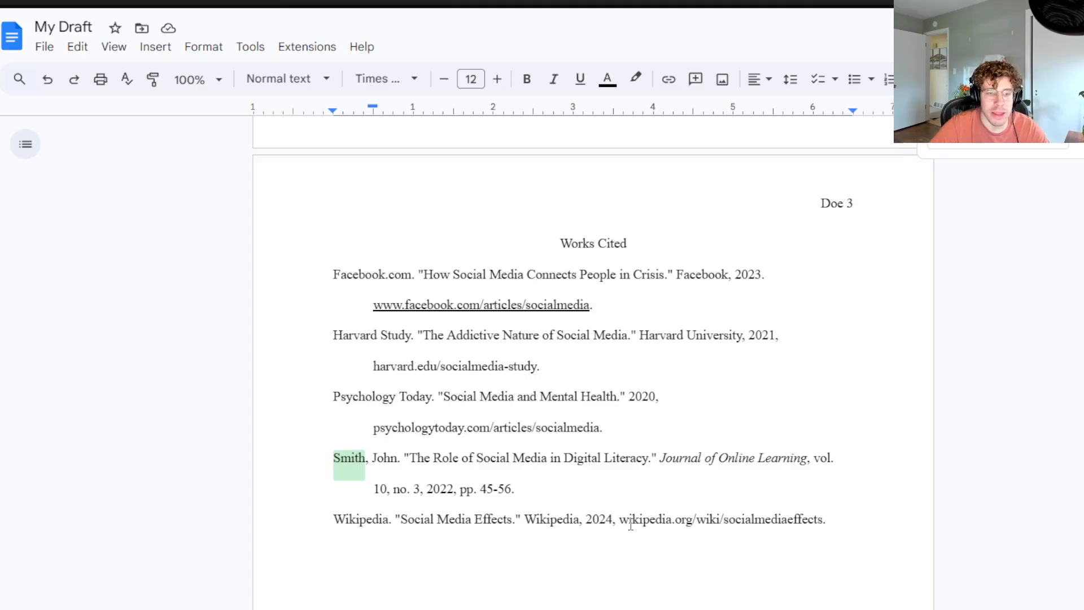
Examine the author, article title and publication details of the Journal of Online Learning entry in Works Cited
drag(314, 477, 573, 492)
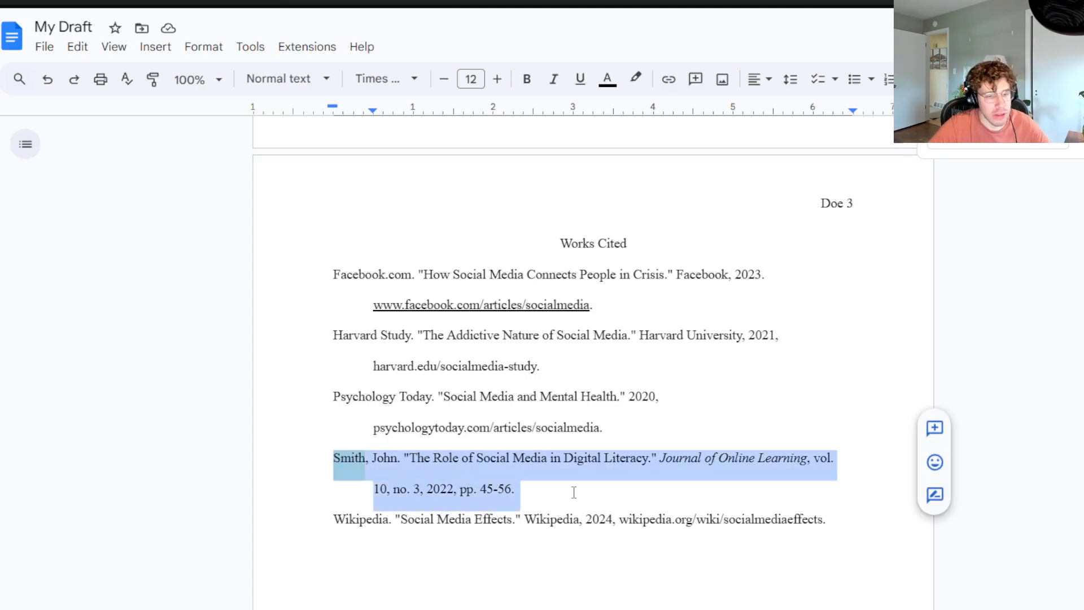
click(546, 491)
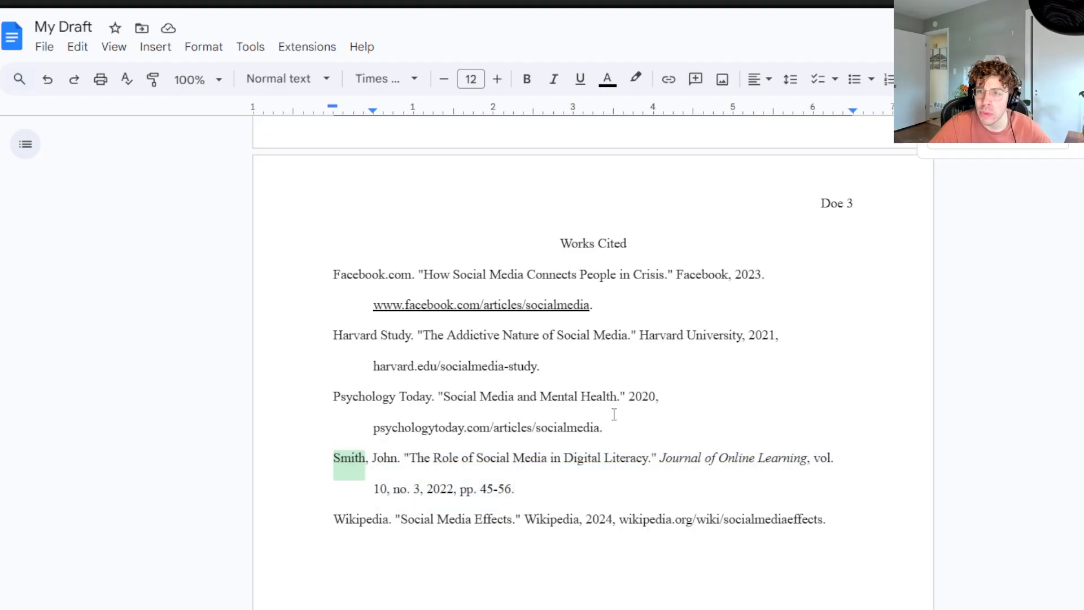
drag(402, 463, 642, 463)
click(434, 463)
drag(404, 459, 461, 455)
click(449, 460)
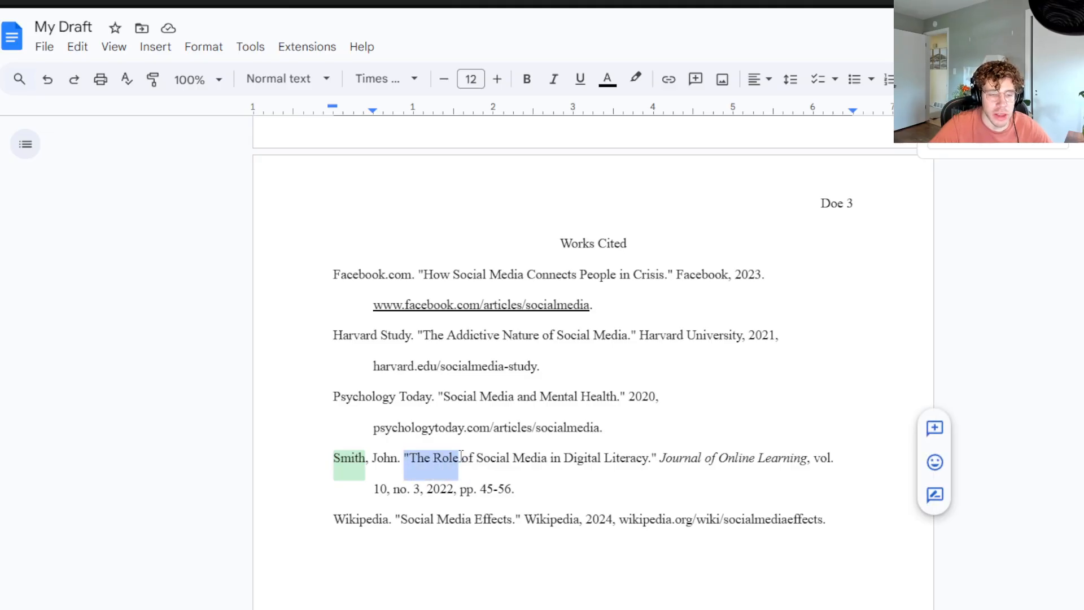
click(460, 457)
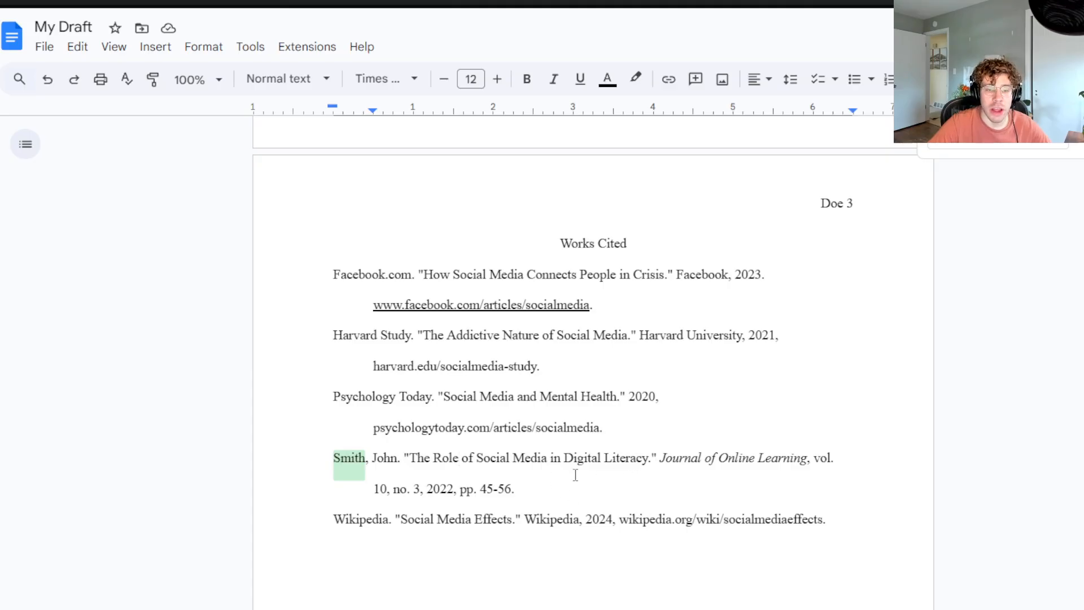
drag(575, 473, 364, 443)
click(509, 464)
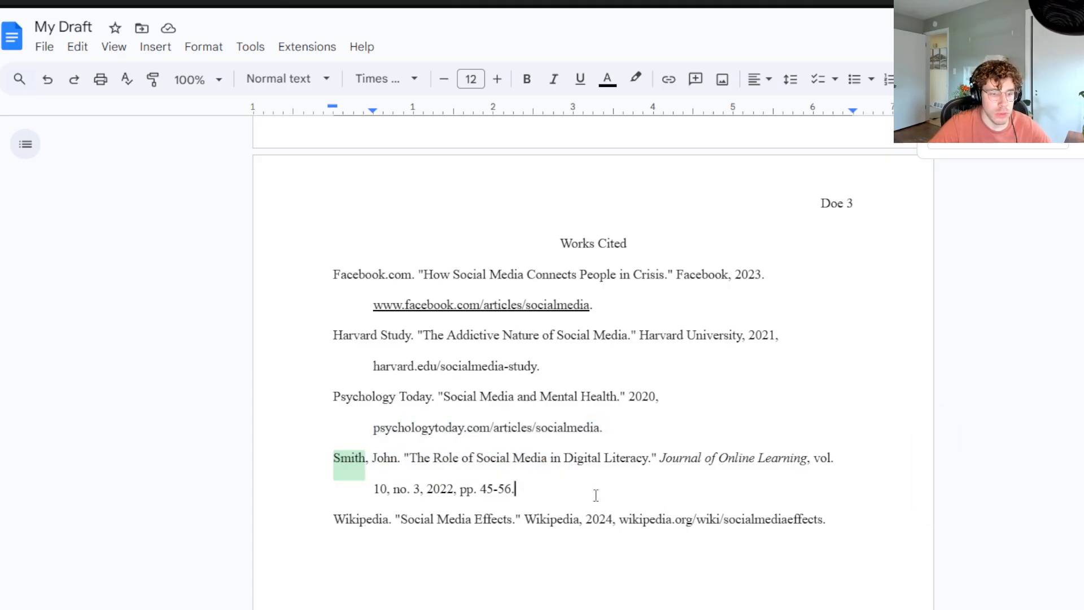
Search the document for Wikipedia and check the essay's body paragraphs for any in-text citation of that source
click(639, 367)
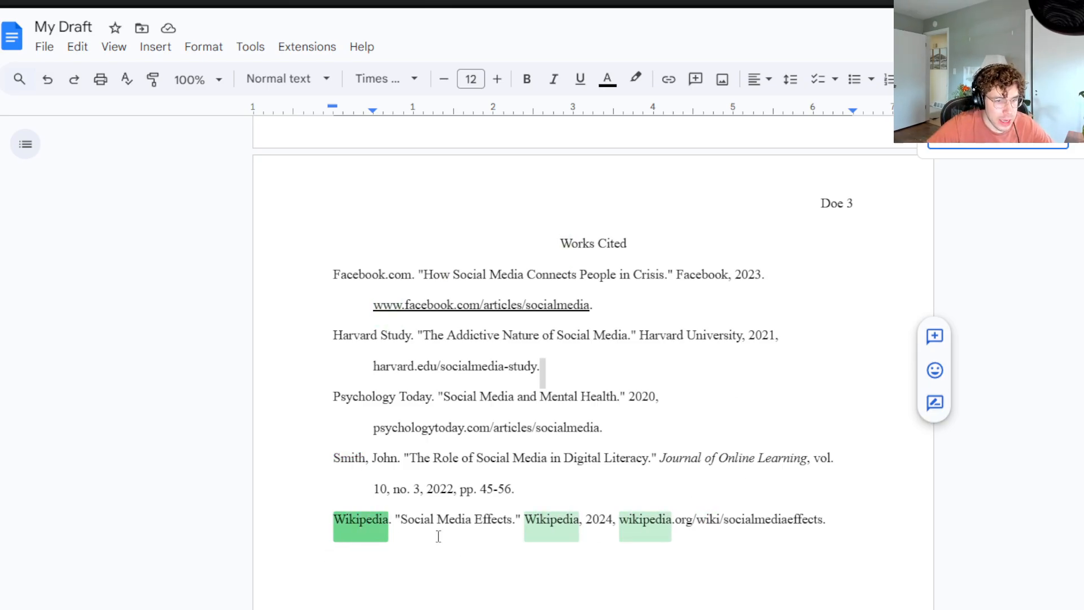
scroll(973, 291, up, 15)
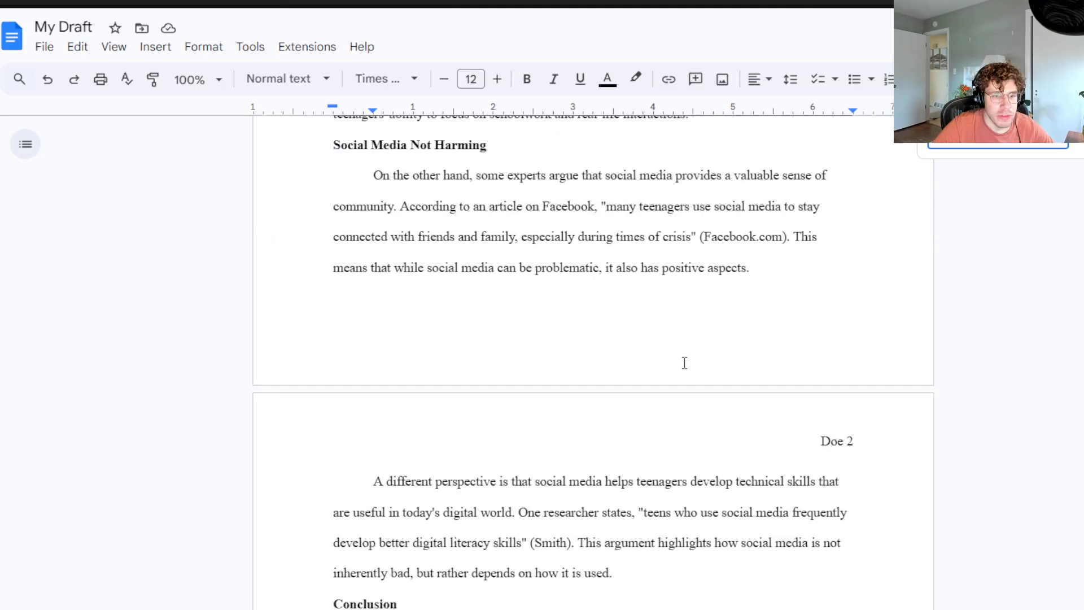
scroll(684, 362, up, 8)
drag(345, 203, 875, 493)
scroll(801, 310, down, 8)
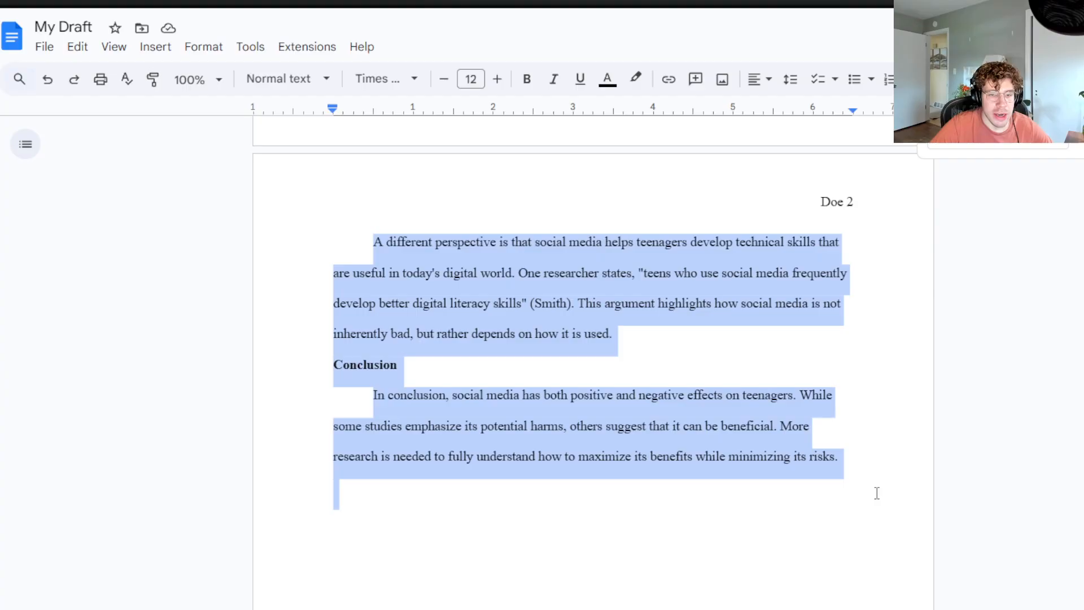
click(880, 463)
scroll(619, 493, up, 8)
scroll(621, 492, up, 5)
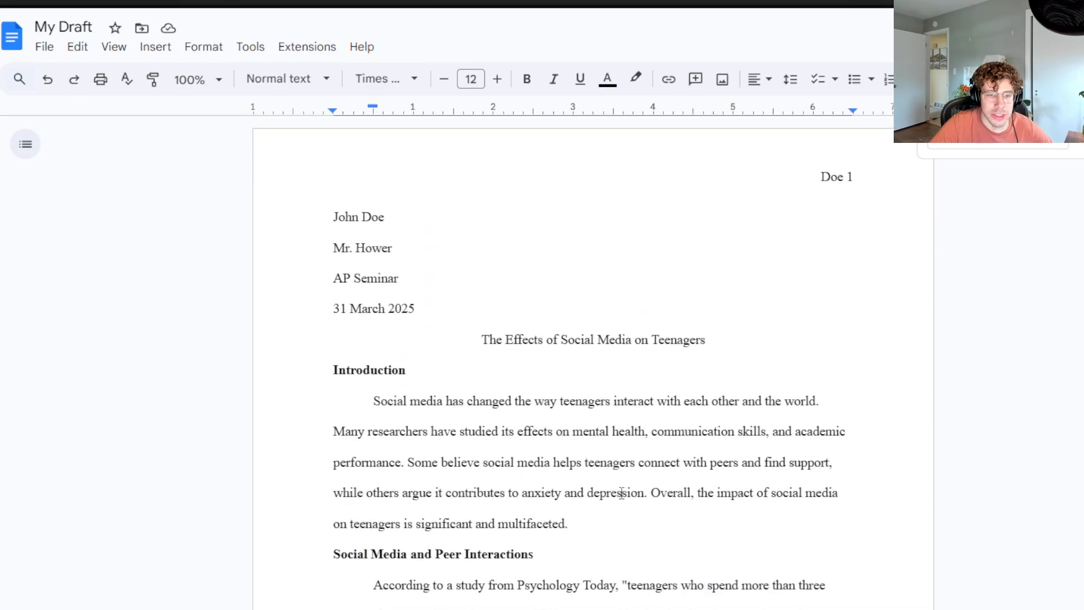
Delete the Wikipedia "Social Media Effects" entry from the end of the Works Cited list
scroll(680, 380, down, 20)
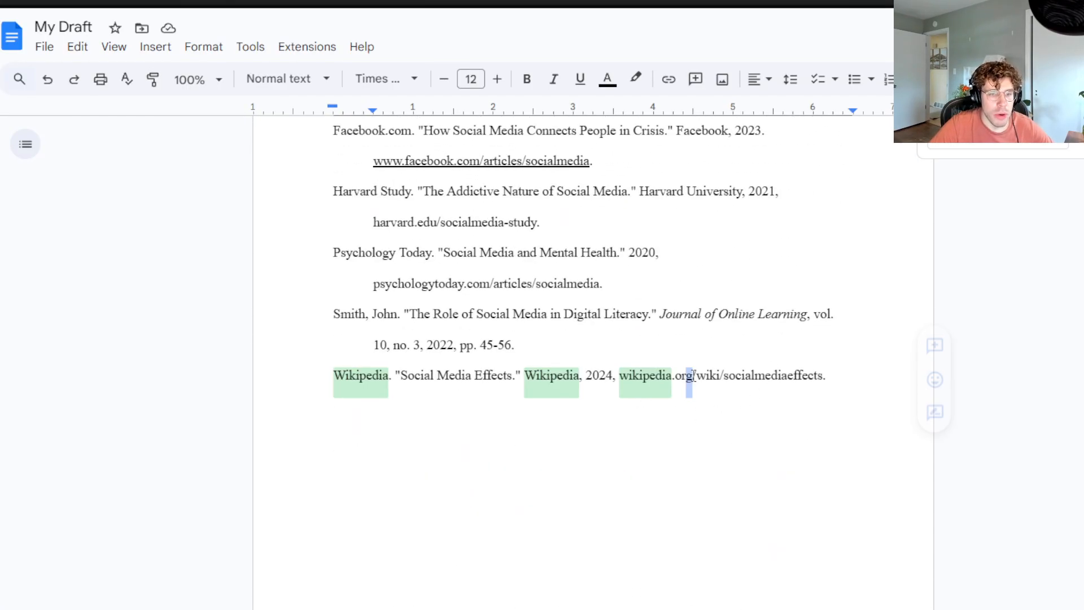
drag(847, 379, 300, 376)
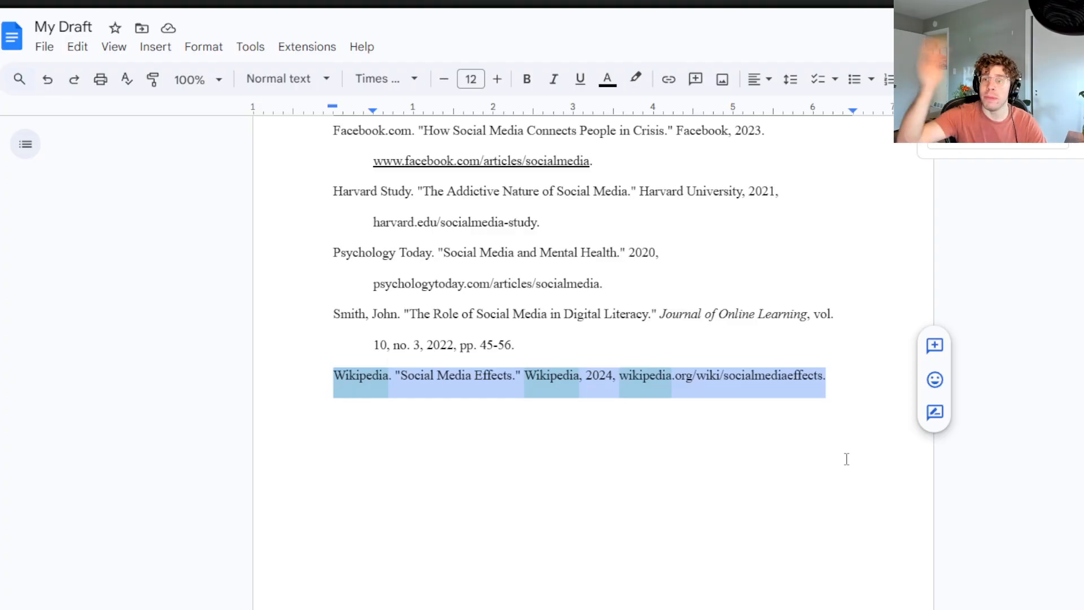
key(BackSpace)
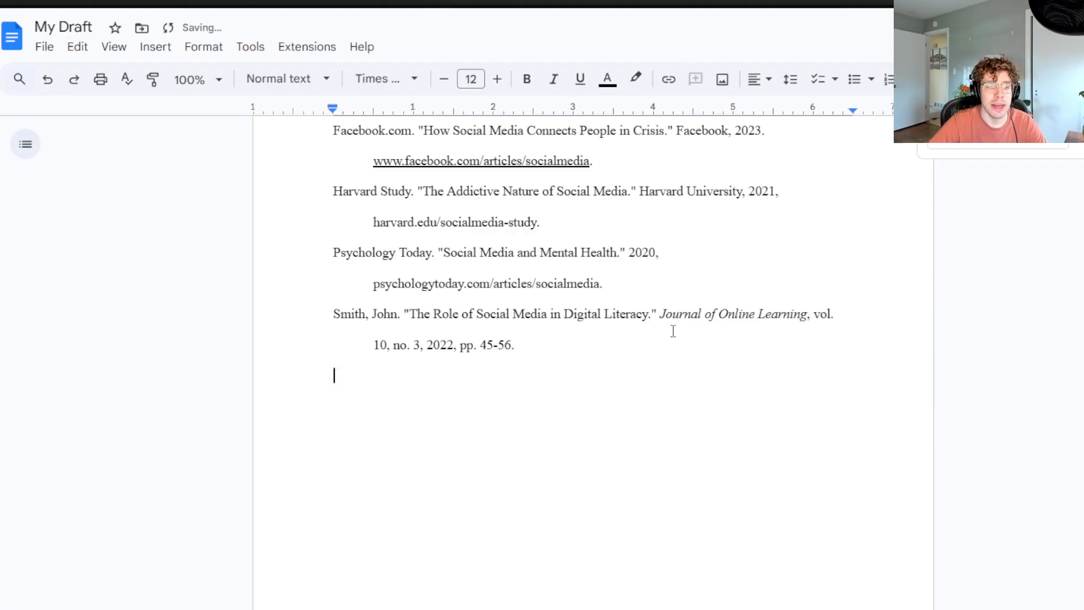
click(659, 342)
Review the finished essay's MLA heading block, title, section headings and remaining pages for correct formatting
scroll(682, 432, up, 20)
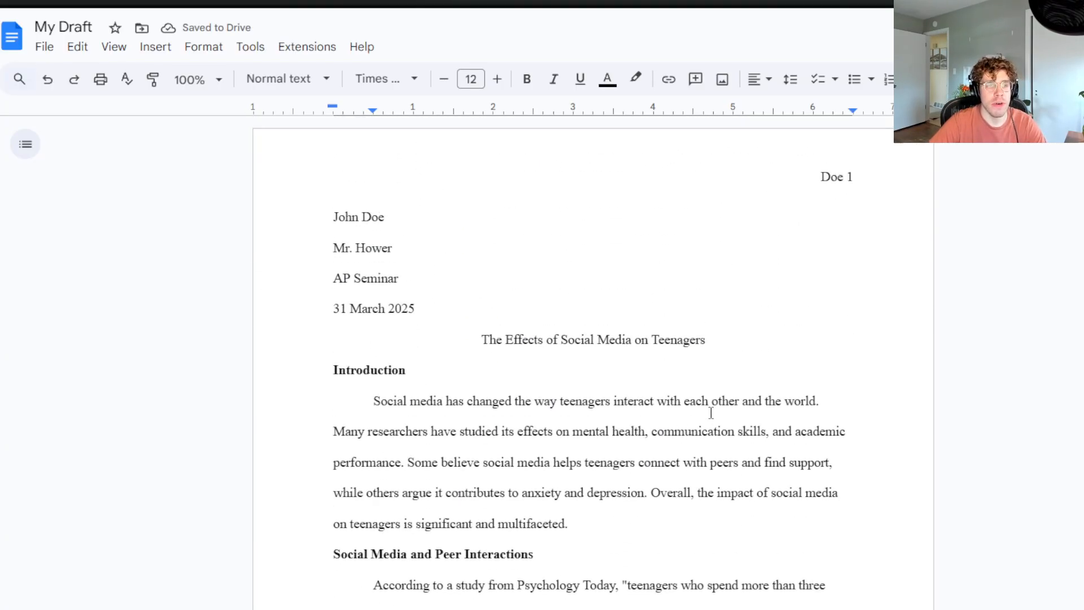
drag(312, 209, 765, 336)
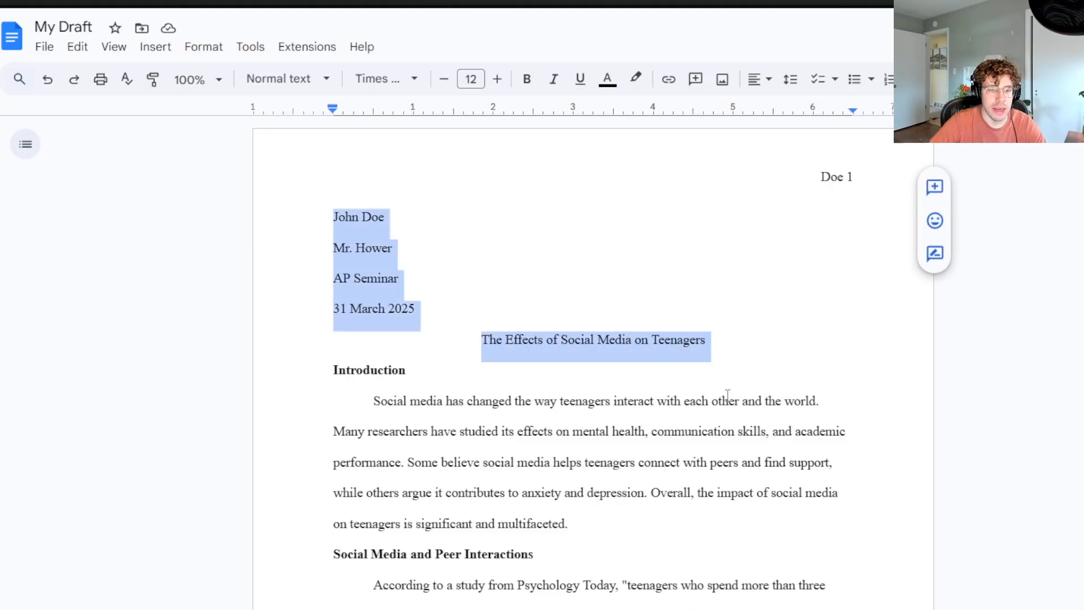
scroll(615, 438, down, 2)
click(638, 401)
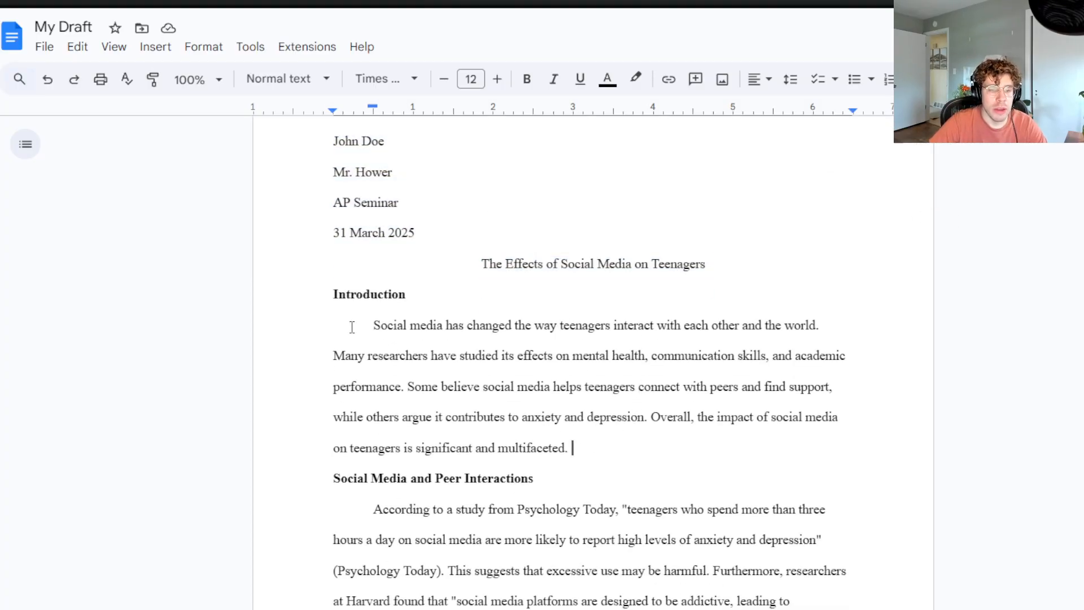
scroll(351, 327, down, 20)
scroll(600, 293, up, 20)
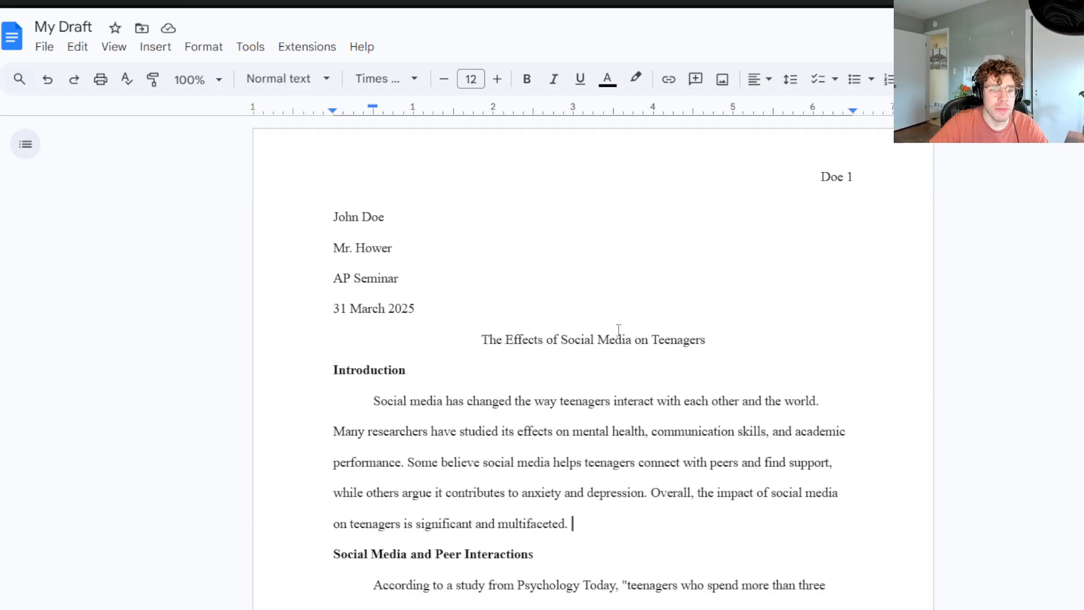